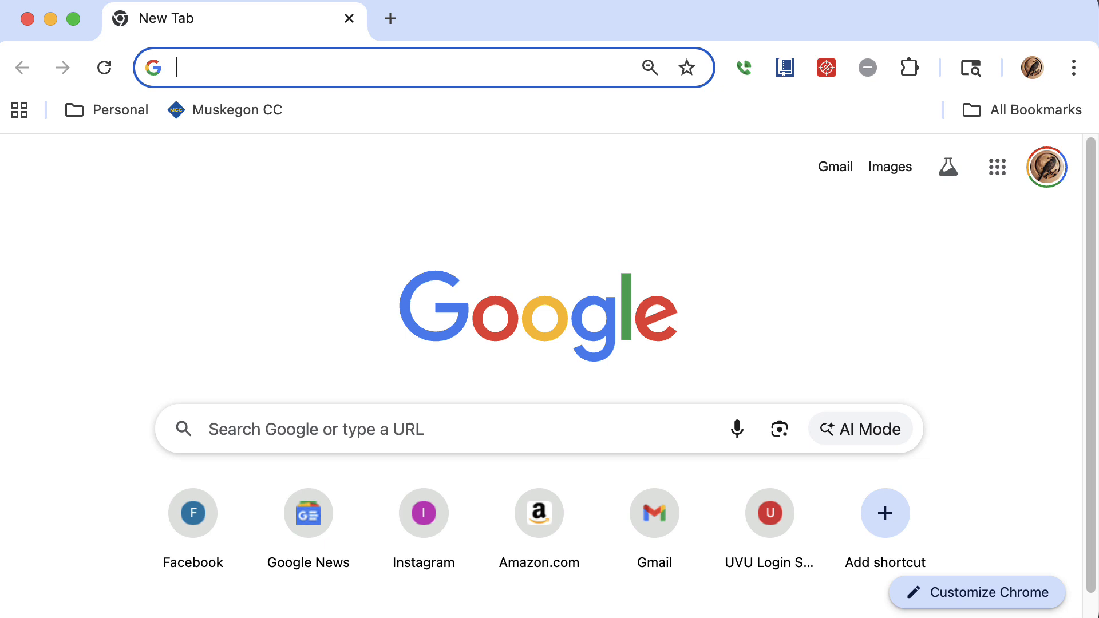
Open the MyMCC portal from the Muskegon Community College website and open the campus email.
{"action": "left_click", "coordinate": [241, 117]}
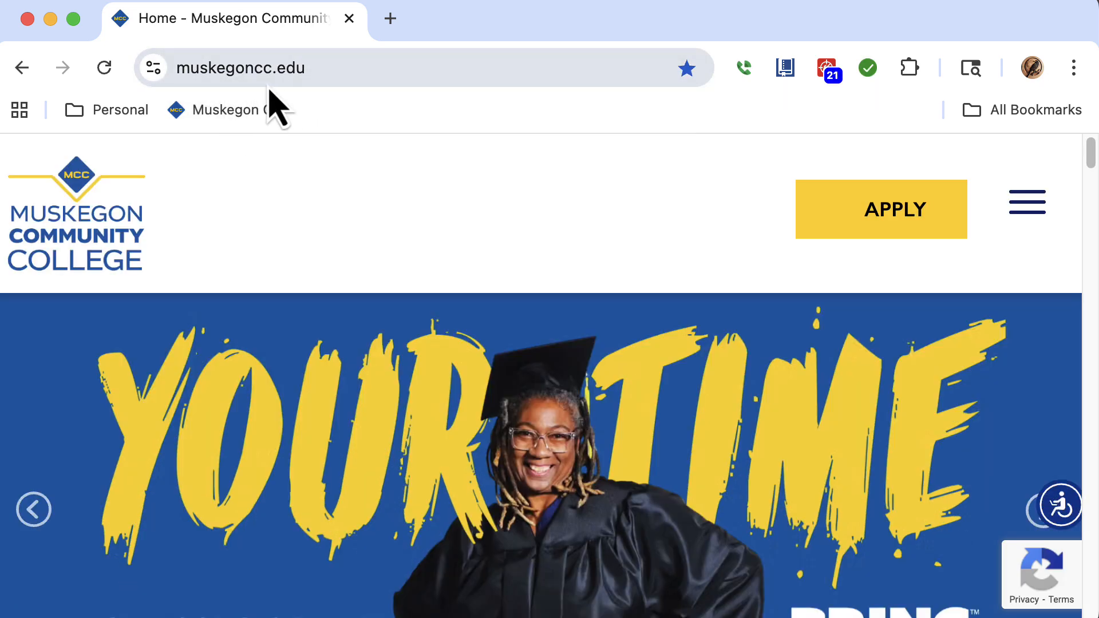
{"action": "left_click", "coordinate": [349, 68]}
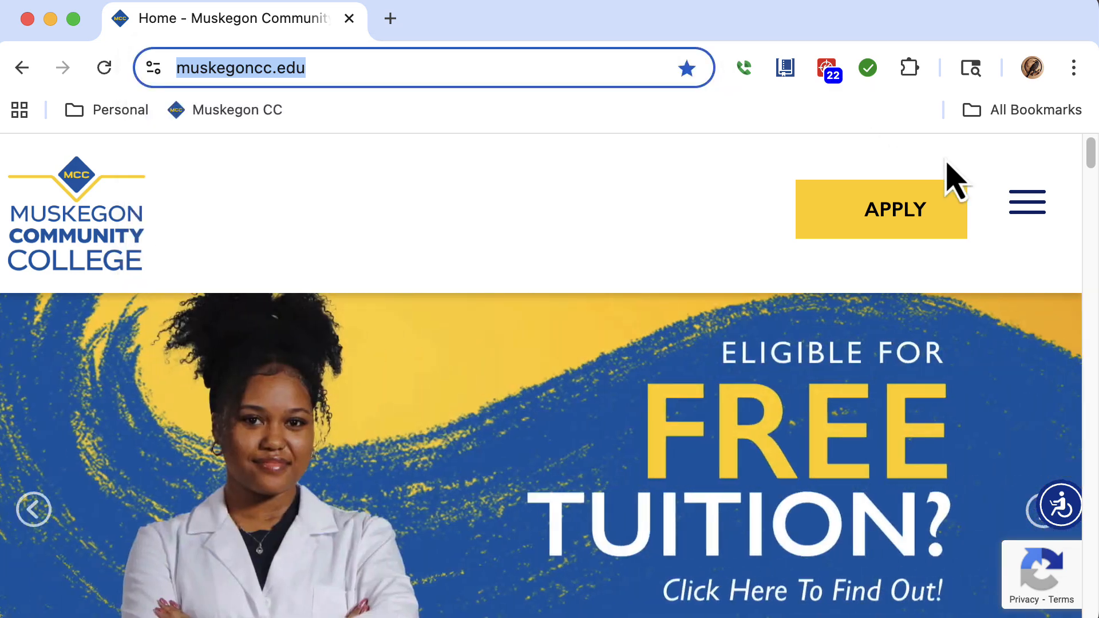
{"action": "left_click", "coordinate": [1026, 204]}
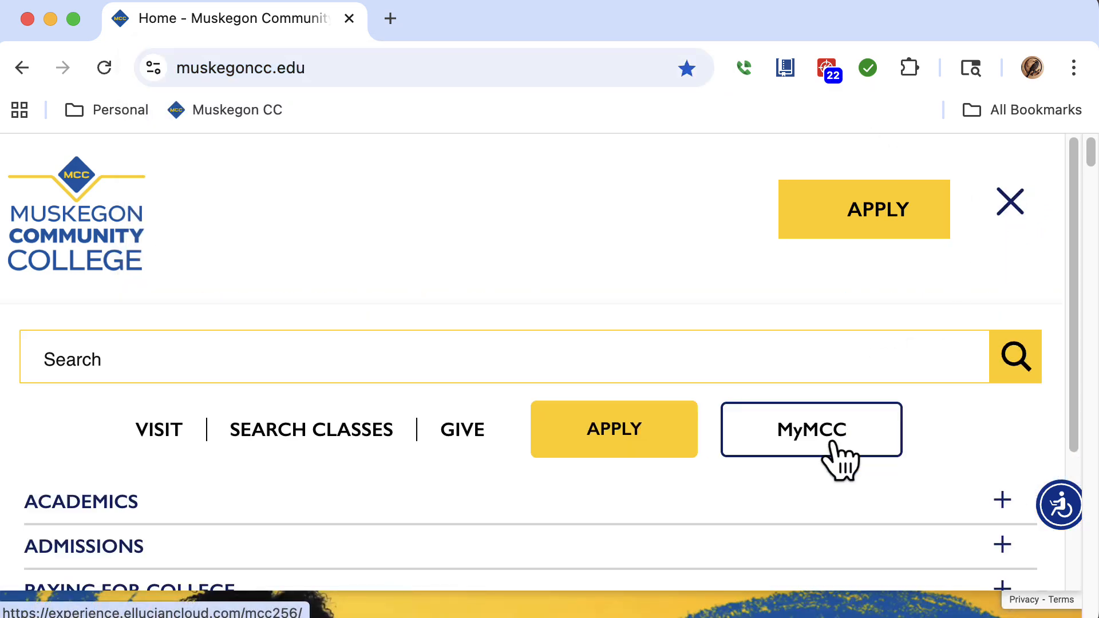
{"action": "left_click", "coordinate": [838, 458]}
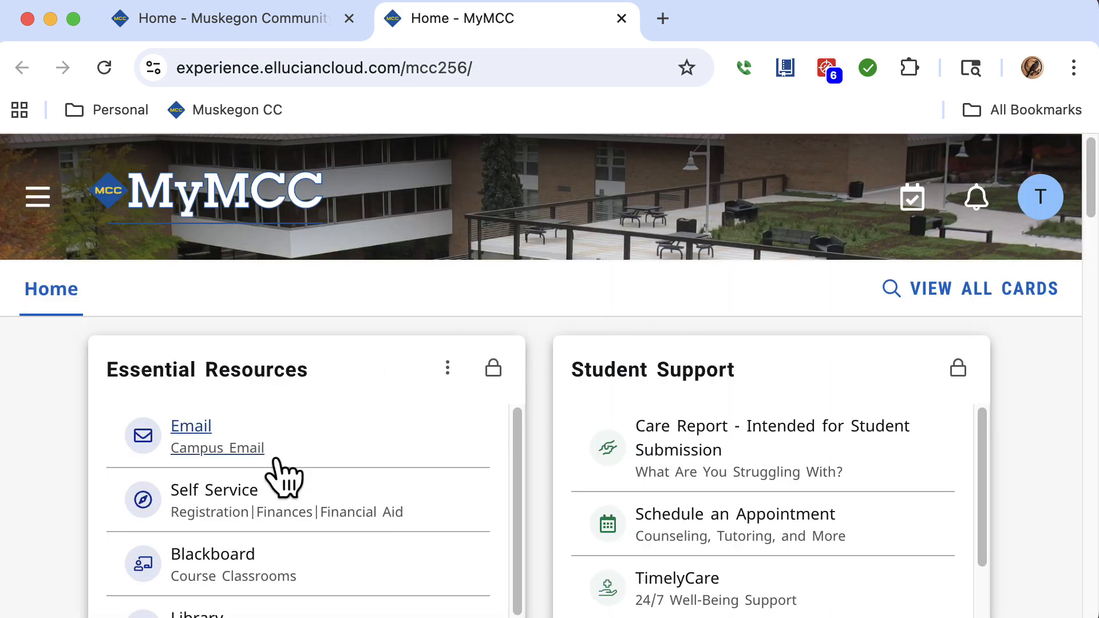
{"action": "left_click", "coordinate": [247, 459]}
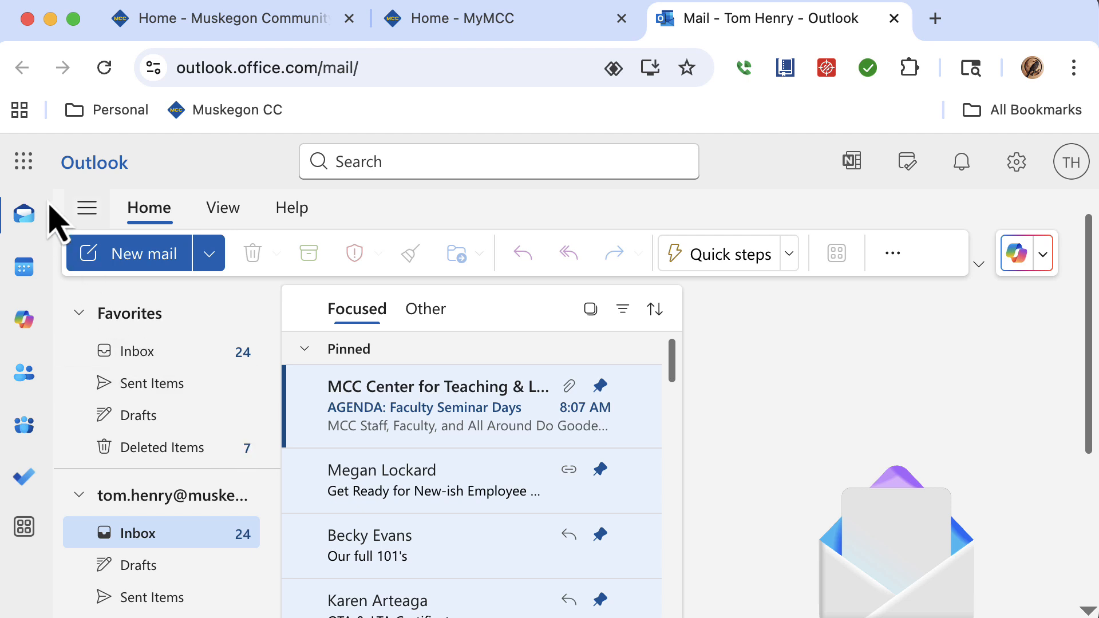
Launch PowerPoint from the Microsoft 365 apps and create a blank presentation.
{"action": "left_click", "coordinate": [28, 171]}
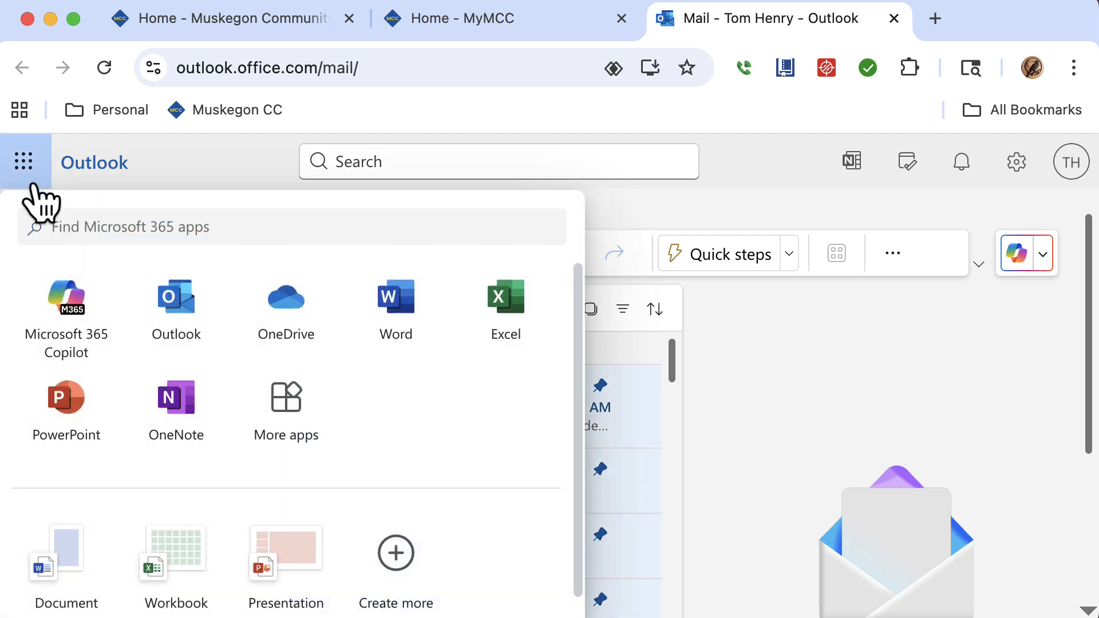
{"action": "left_click", "coordinate": [66, 401]}
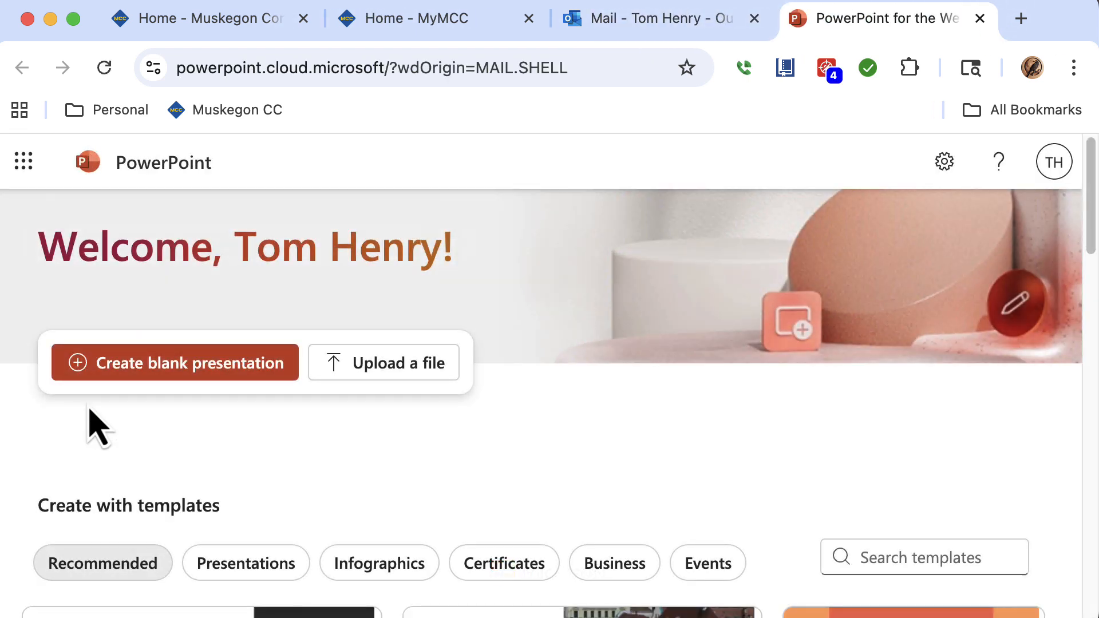
{"action": "left_click", "coordinate": [119, 371]}
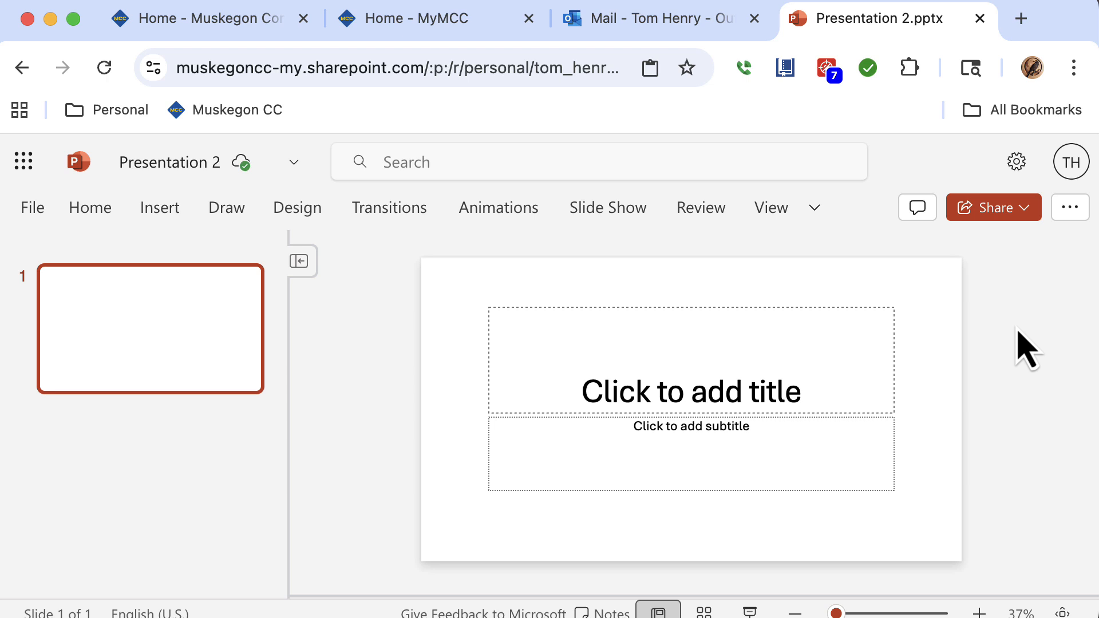
Add two new Title and Content slides after the title slide.
{"action": "left_click", "coordinate": [90, 217]}
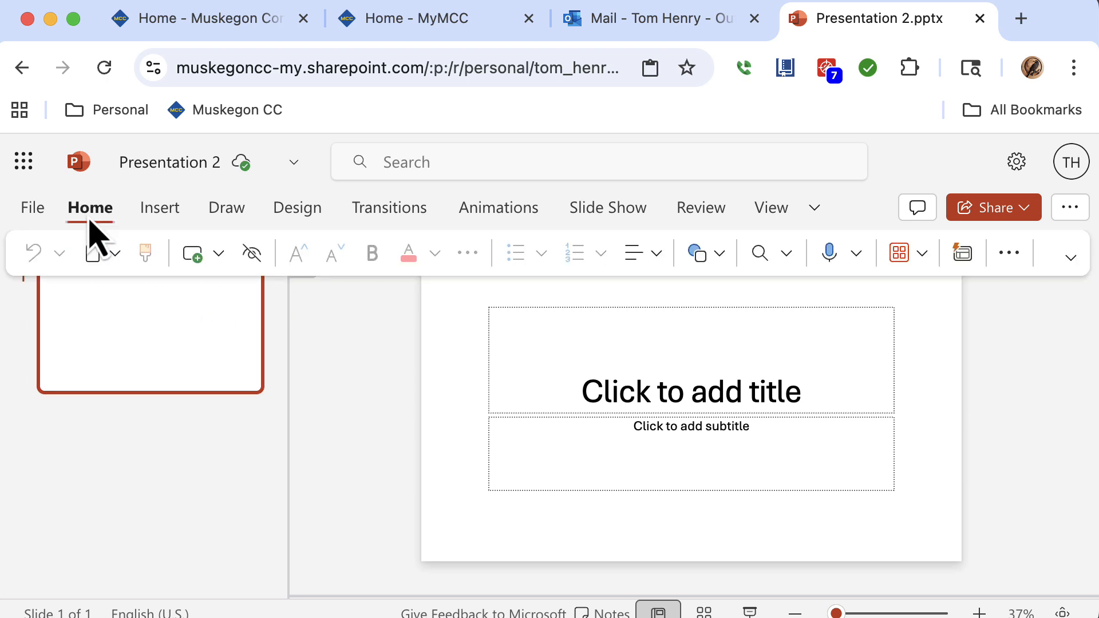
{"action": "left_click", "coordinate": [219, 254]}
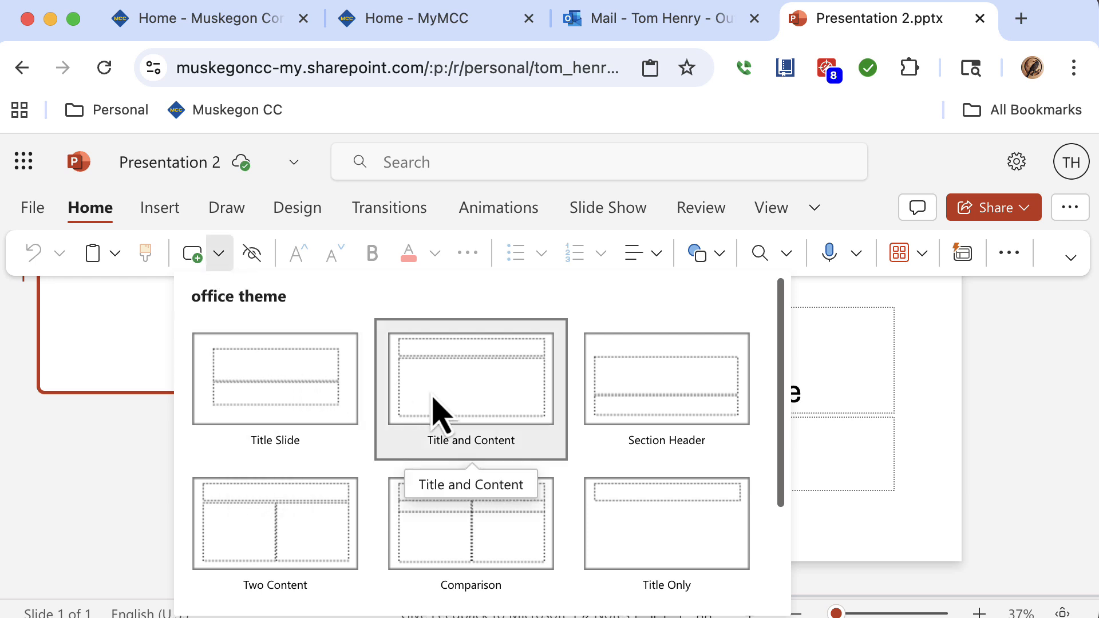
{"action": "left_click_drag", "start_coordinate": [785, 387], "coordinate": [760, 372]}
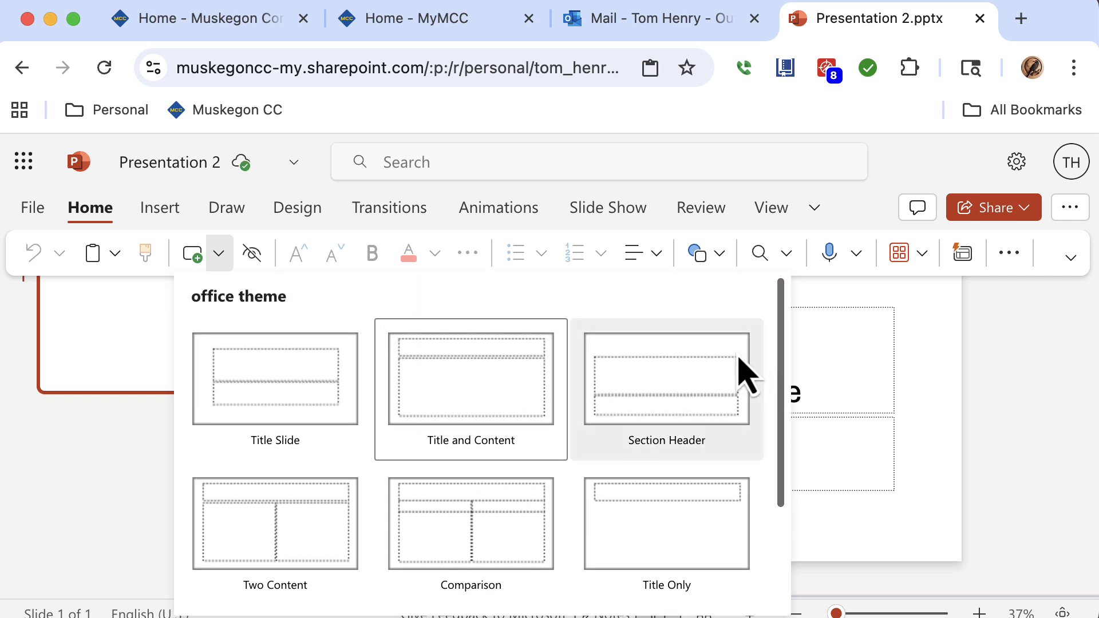
{"action": "left_click", "coordinate": [519, 393]}
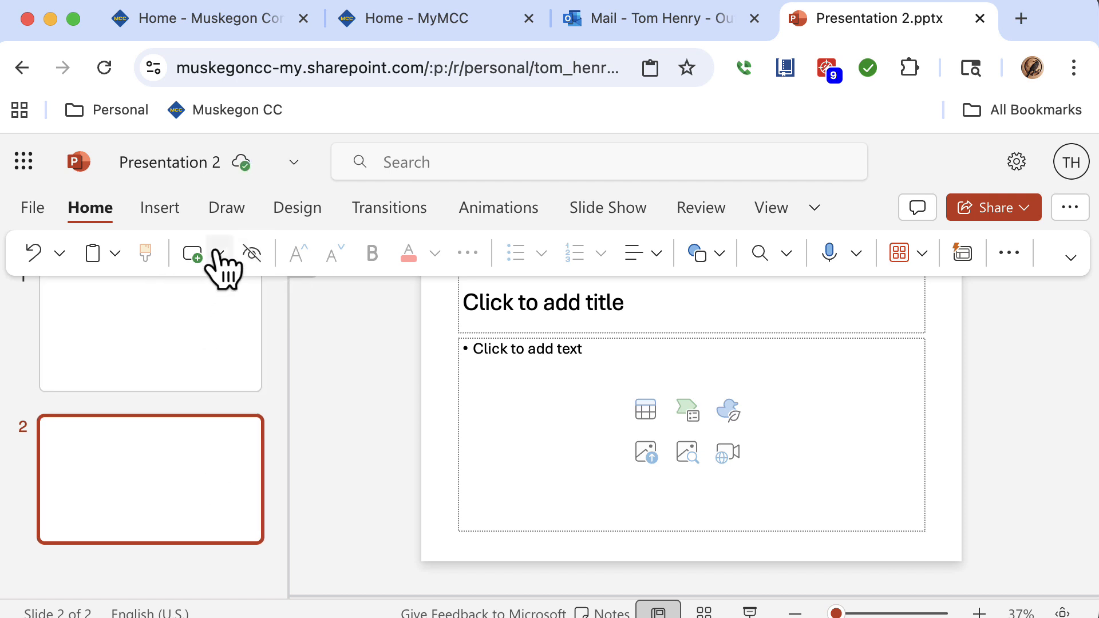
{"action": "left_click", "coordinate": [216, 253]}
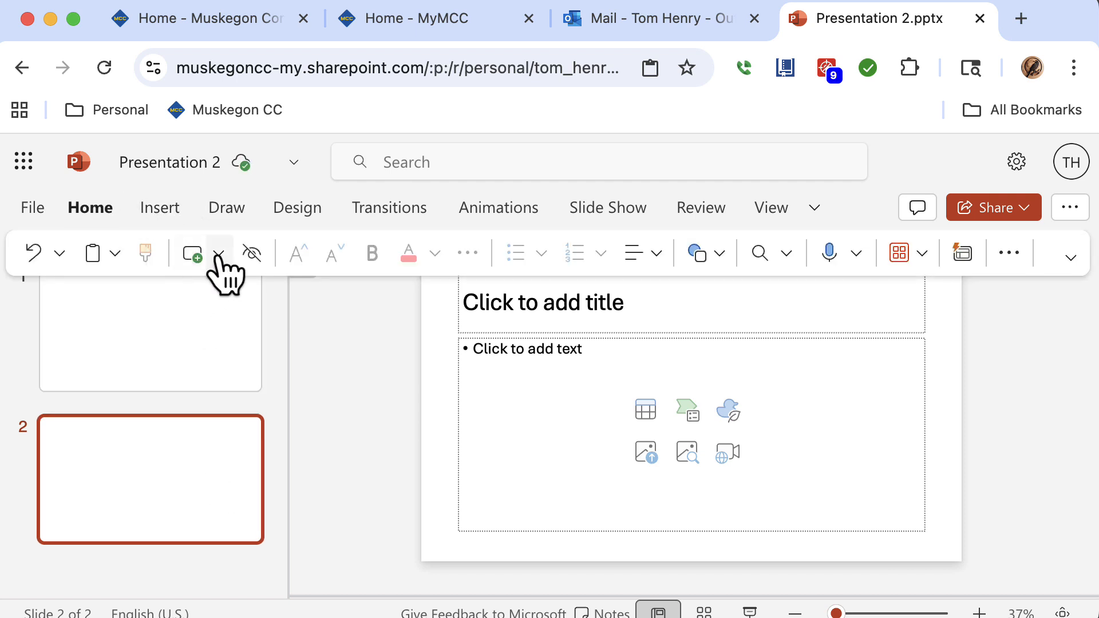
{"action": "left_click", "coordinate": [221, 255]}
{"action": "left_click", "coordinate": [453, 395]}
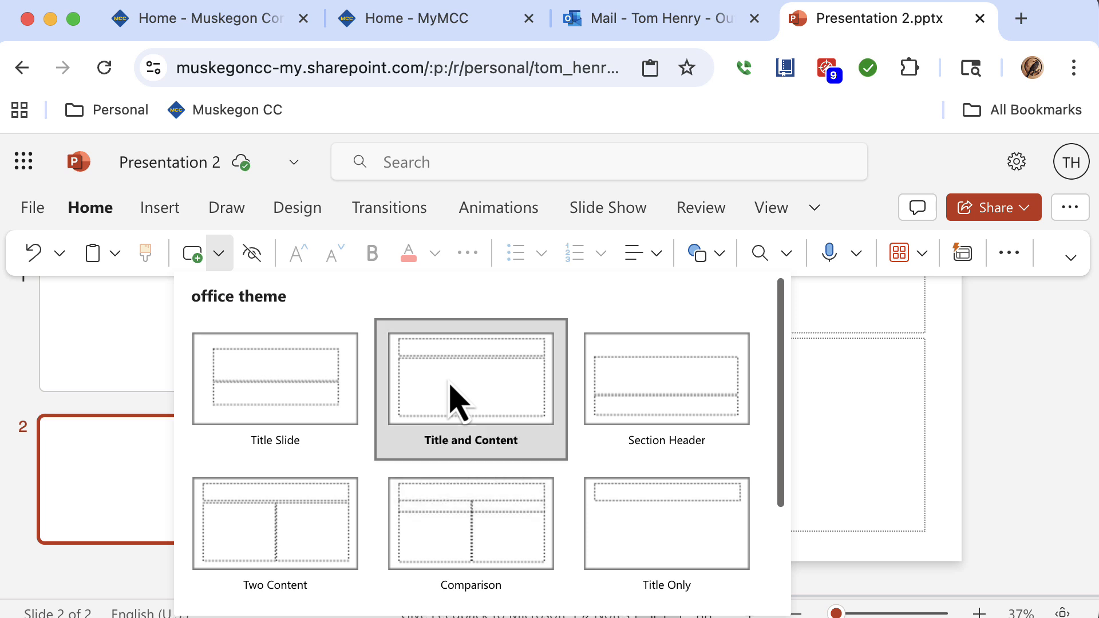
Duplicate the third slide twice to create slides four and five.
{"action": "scroll", "coordinate": [277, 515], "scroll_direction": "down", "scroll_amount": 3}
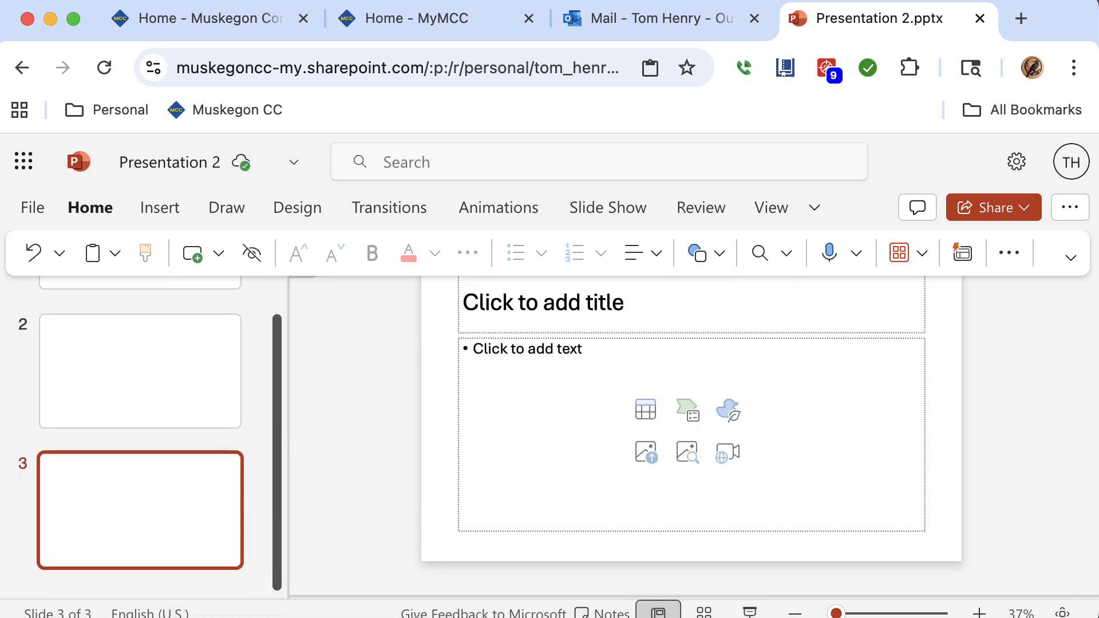
{"action": "left_click", "coordinate": [143, 509]}
{"action": "right_click", "coordinate": [143, 527]}
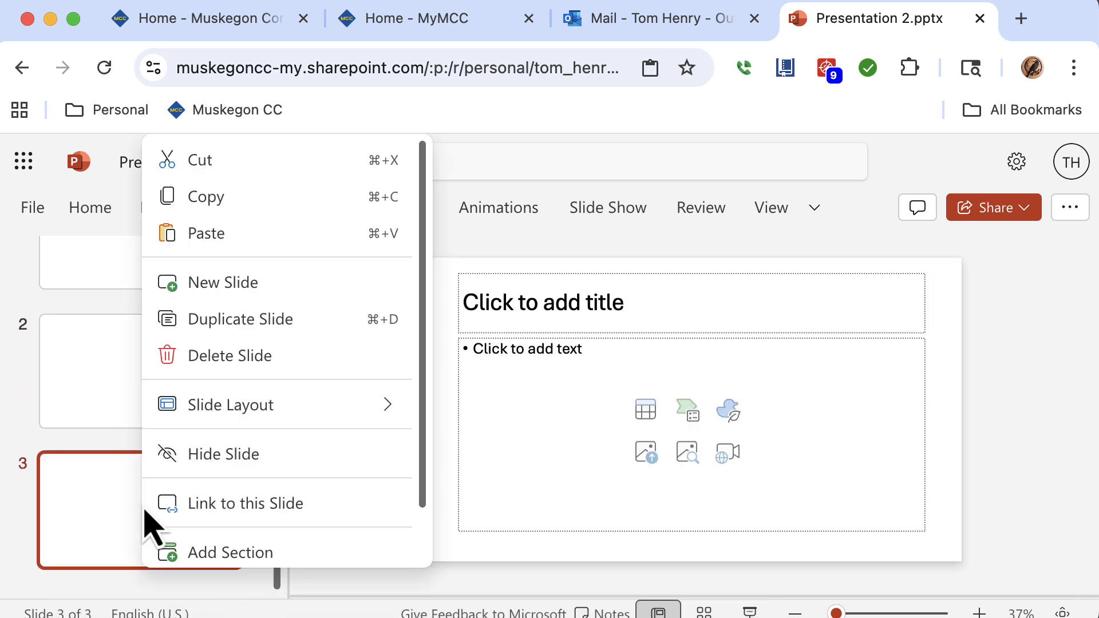
{"action": "left_click", "coordinate": [265, 319]}
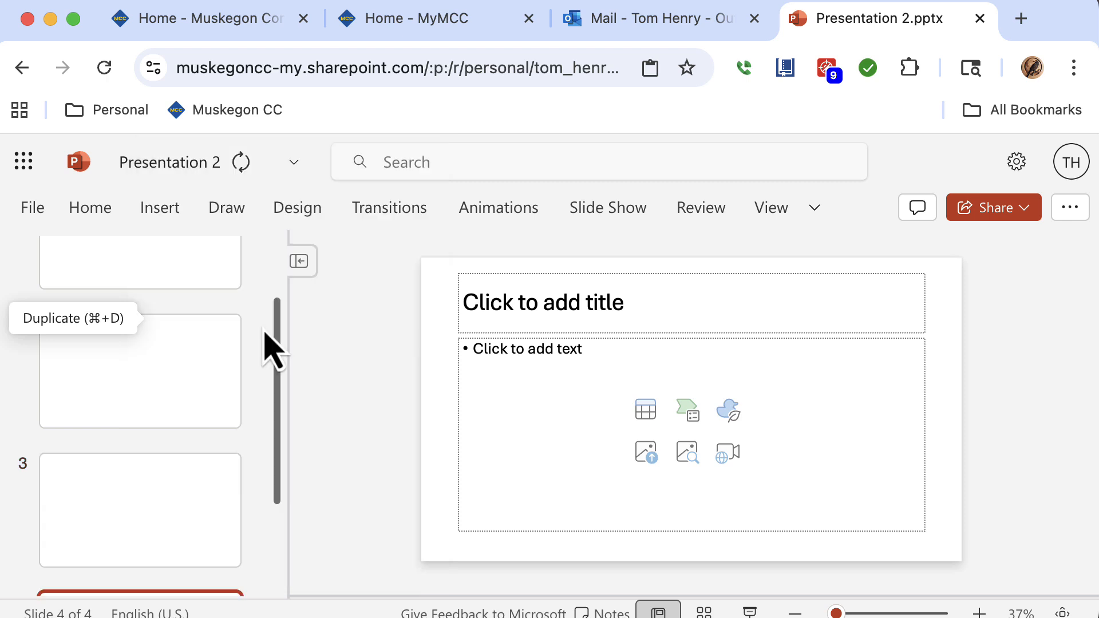
{"action": "left_click_drag", "start_coordinate": [281, 366], "coordinate": [265, 552]}
{"action": "right_click", "coordinate": [184, 558]}
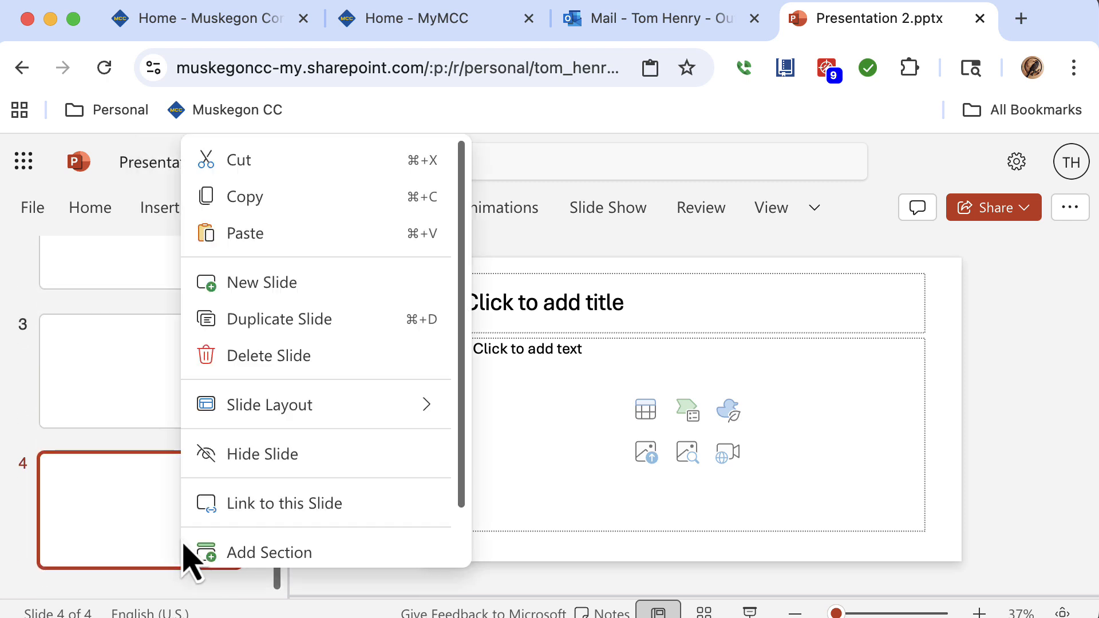
{"action": "left_click", "coordinate": [279, 335]}
Enter TITLE as the title of the first slide.
{"action": "left_click_drag", "start_coordinate": [282, 404], "coordinate": [278, 266]}
{"action": "left_click", "coordinate": [192, 360]}
{"action": "left_click", "coordinate": [581, 391]}
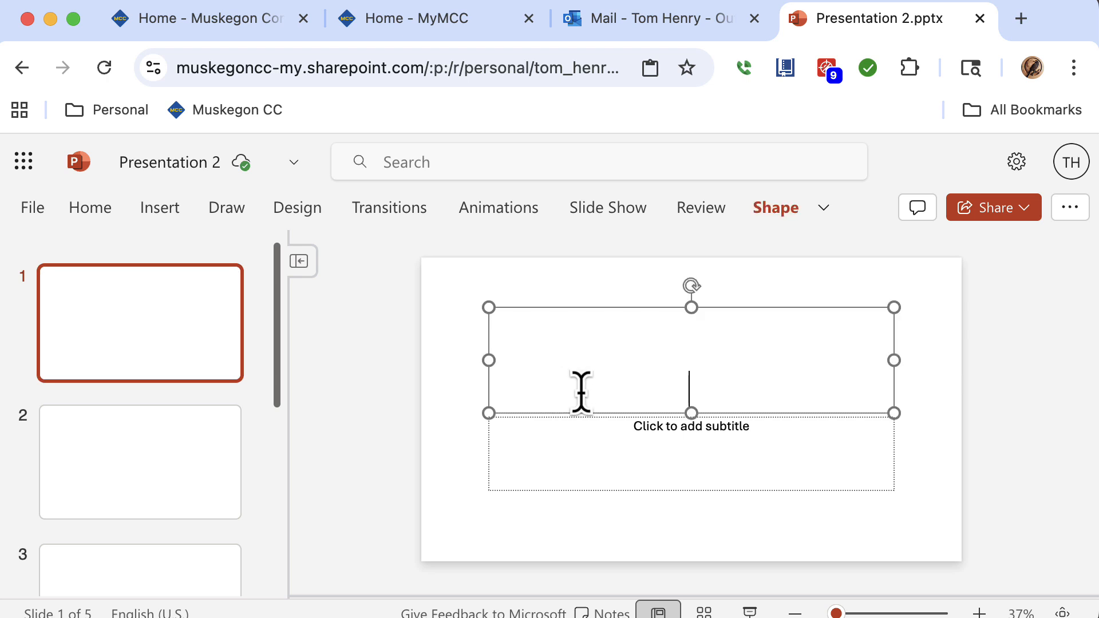
{"action": "type", "text": "TITLE"}
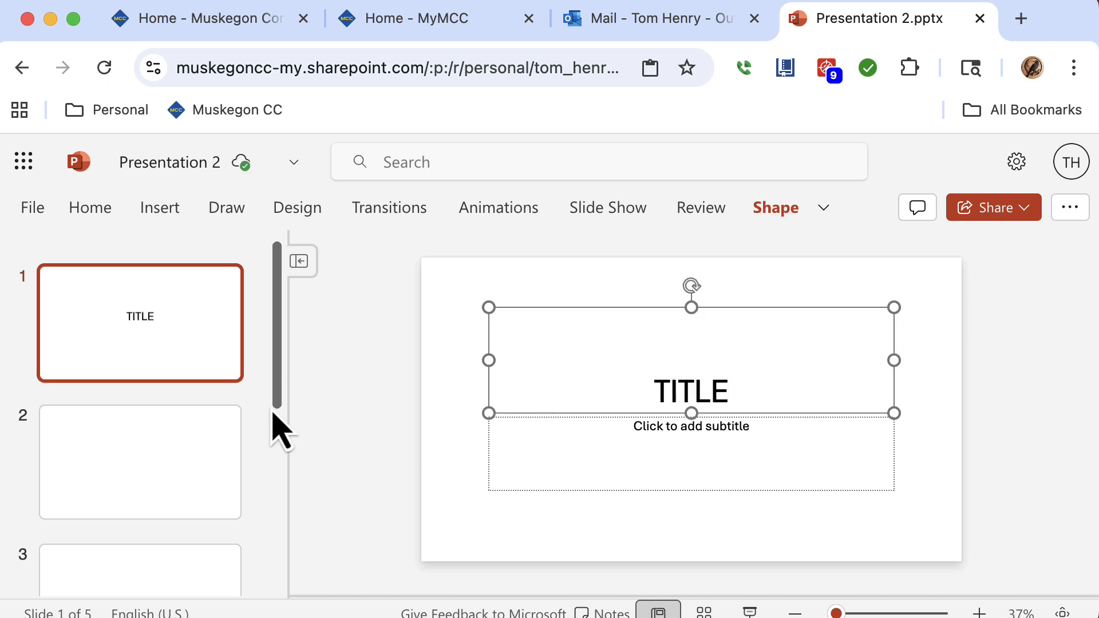
Duplicate the fifth slide to add a sixth Title and Content slide.
{"action": "left_click", "coordinate": [211, 465]}
{"action": "left_click_drag", "start_coordinate": [277, 407], "coordinate": [248, 603]}
{"action": "left_click", "coordinate": [212, 542]}
{"action": "right_click", "coordinate": [212, 543]}
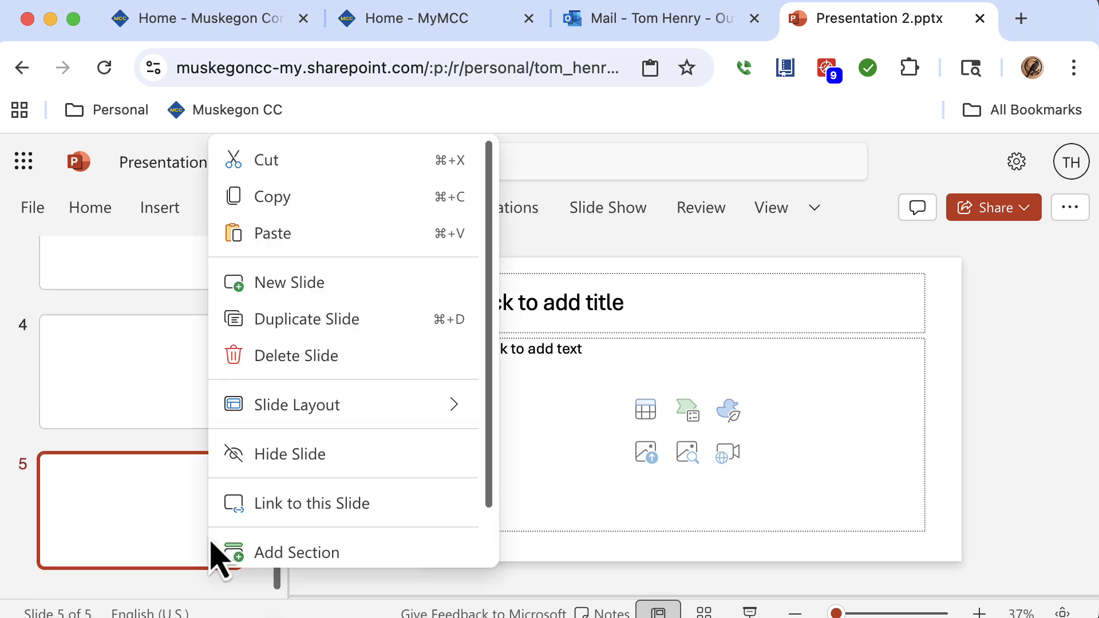
{"action": "left_click", "coordinate": [293, 329]}
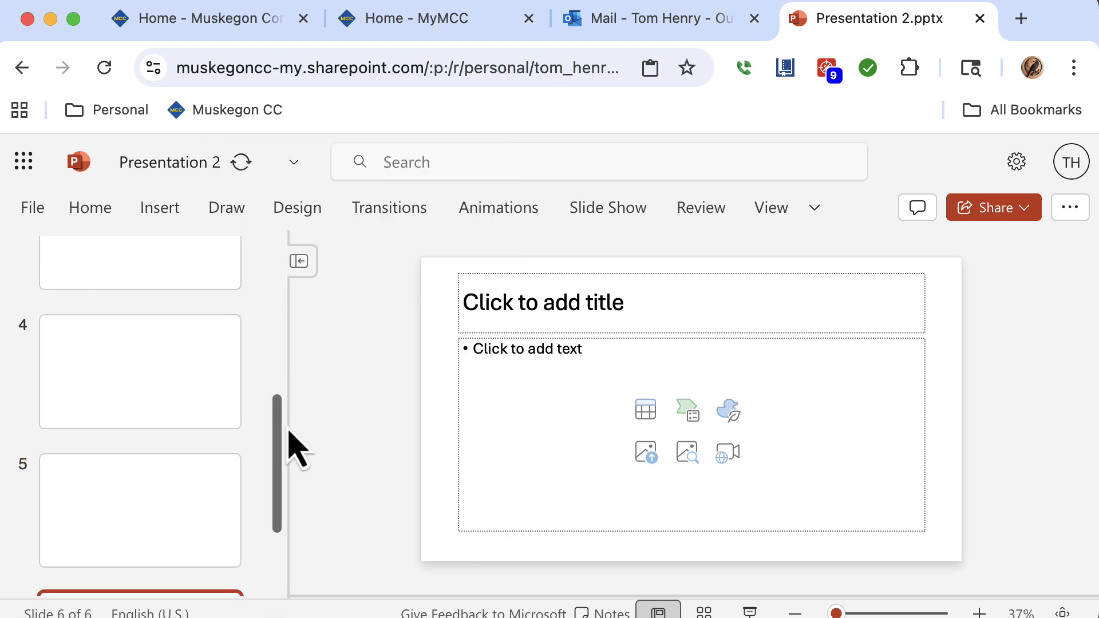
Add a new Title Slide layout slide at the end of the presentation.
{"action": "left_click_drag", "start_coordinate": [277, 465], "coordinate": [258, 576]}
{"action": "left_click", "coordinate": [104, 216]}
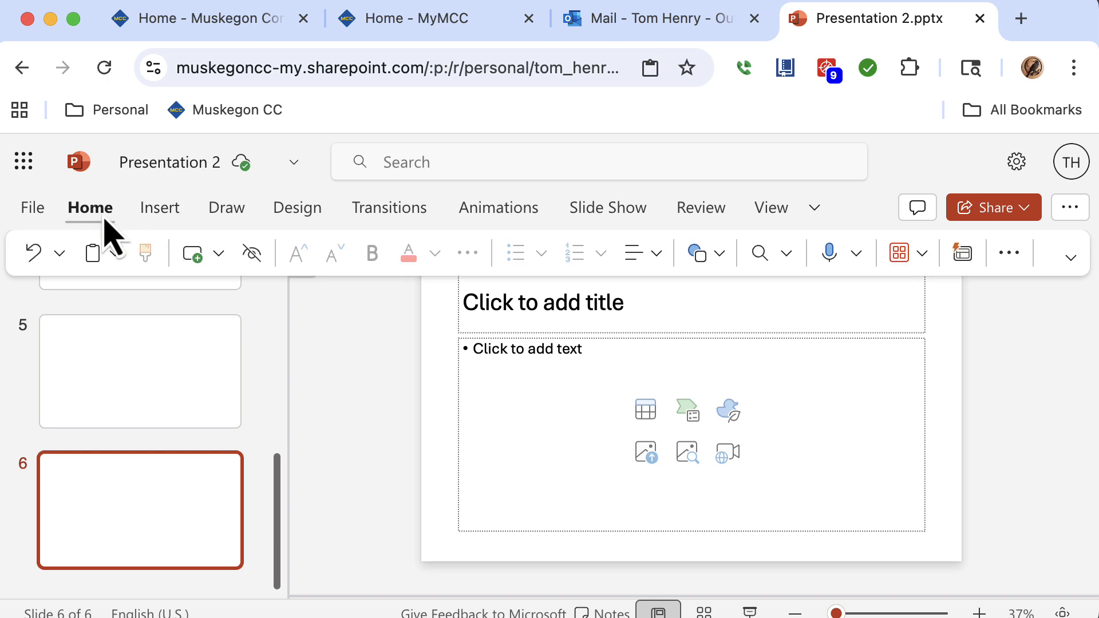
{"action": "left_click", "coordinate": [219, 255]}
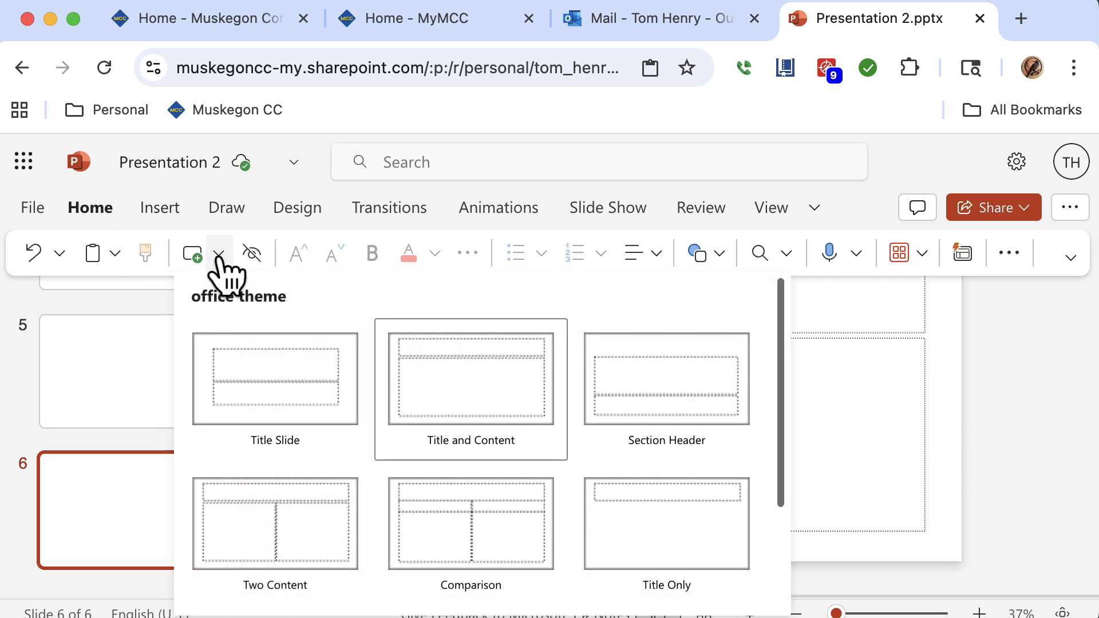
{"action": "left_click", "coordinate": [260, 394]}
{"action": "scroll", "coordinate": [281, 461], "scroll_direction": "down", "scroll_amount": 2}
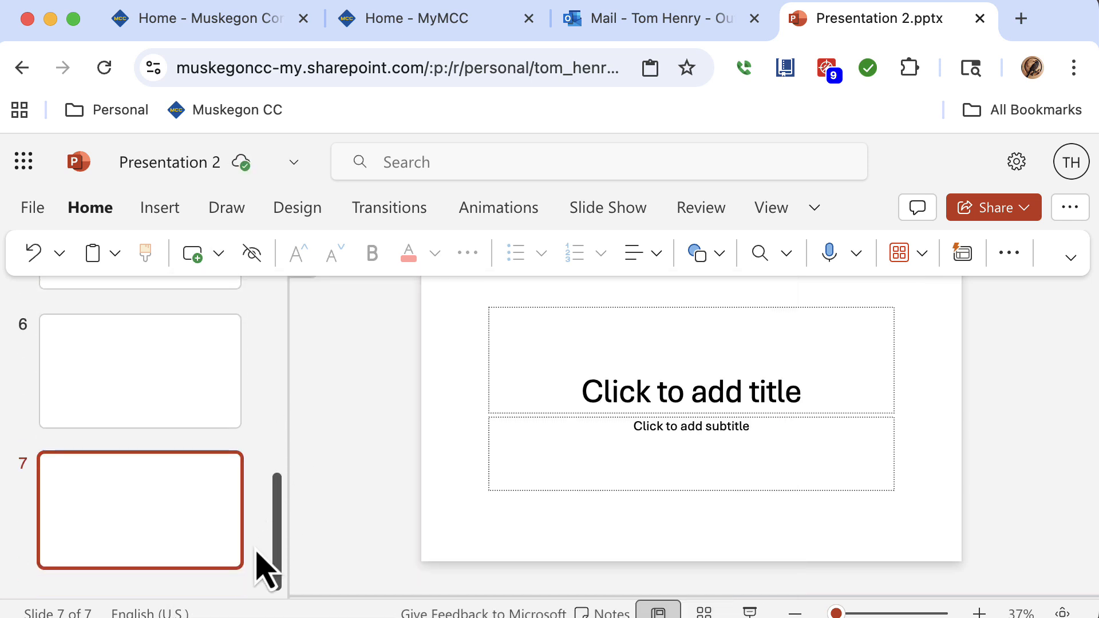
Enter Thank You as the title of the last slide.
{"action": "left_click", "coordinate": [641, 392]}
{"action": "type", "text": "Thank You"}
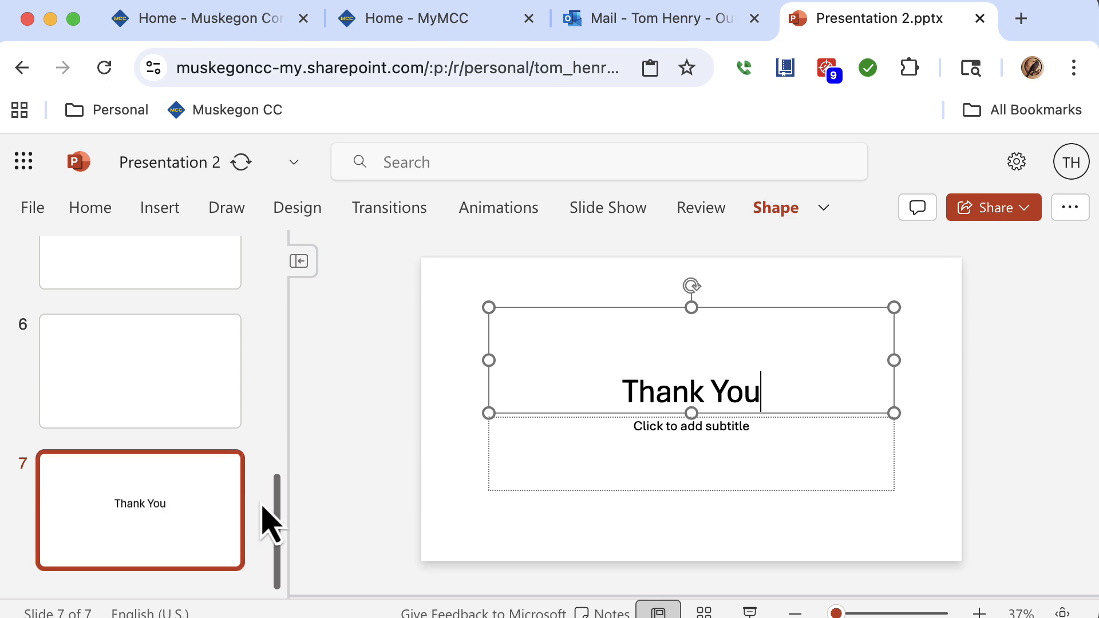
Title the second slide What is the Problem?
{"action": "left_click_drag", "start_coordinate": [277, 527], "coordinate": [288, 260]}
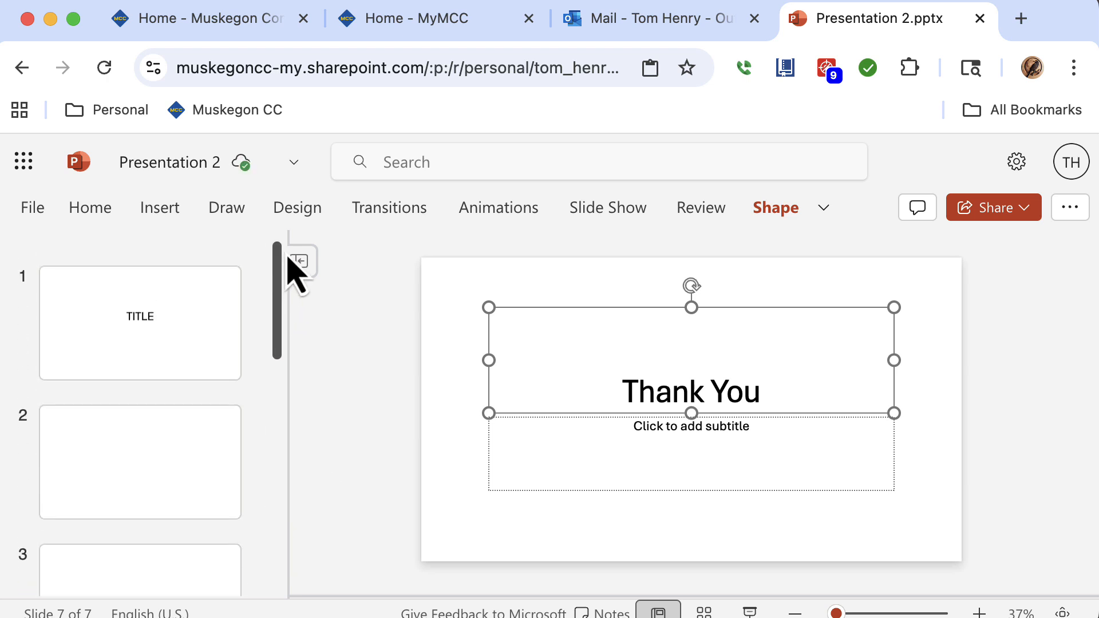
{"action": "left_click", "coordinate": [206, 343]}
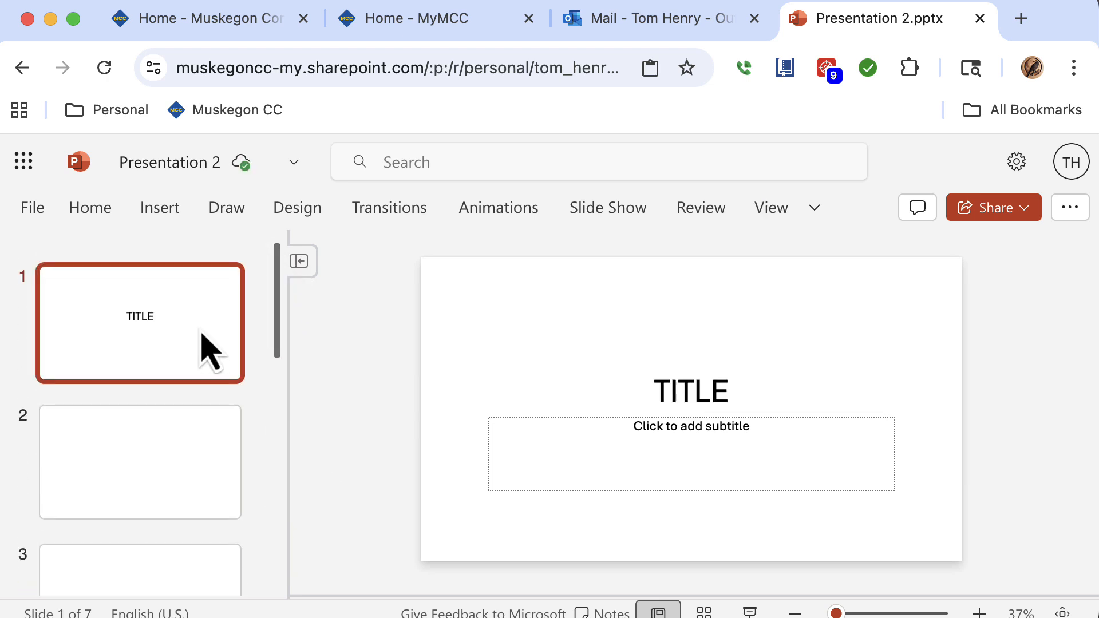
{"action": "left_click", "coordinate": [193, 475]}
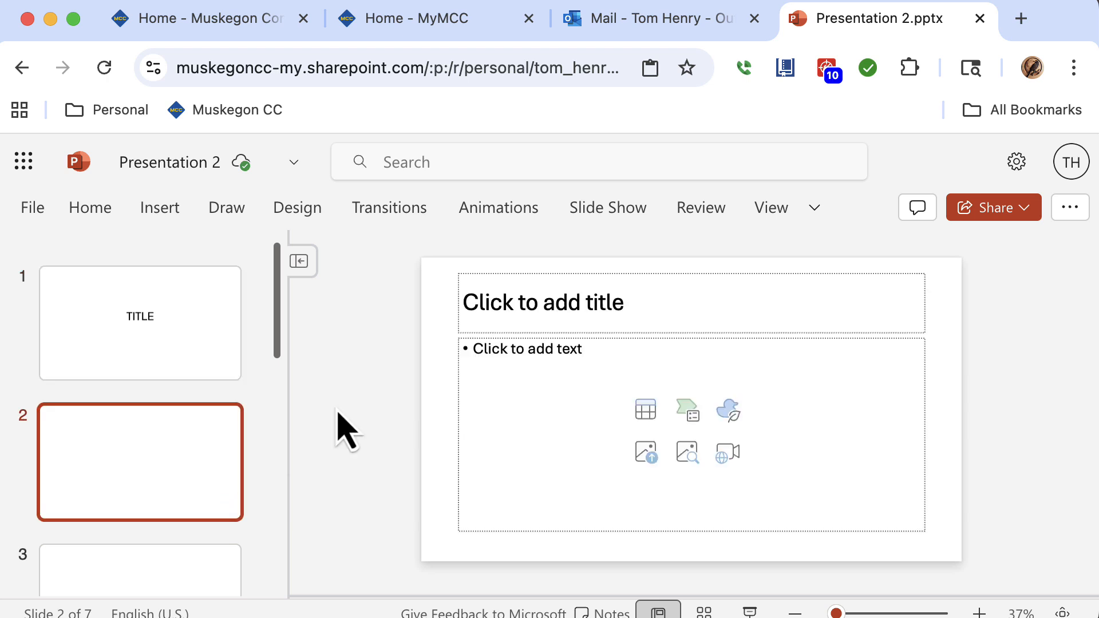
{"action": "left_click", "coordinate": [518, 307]}
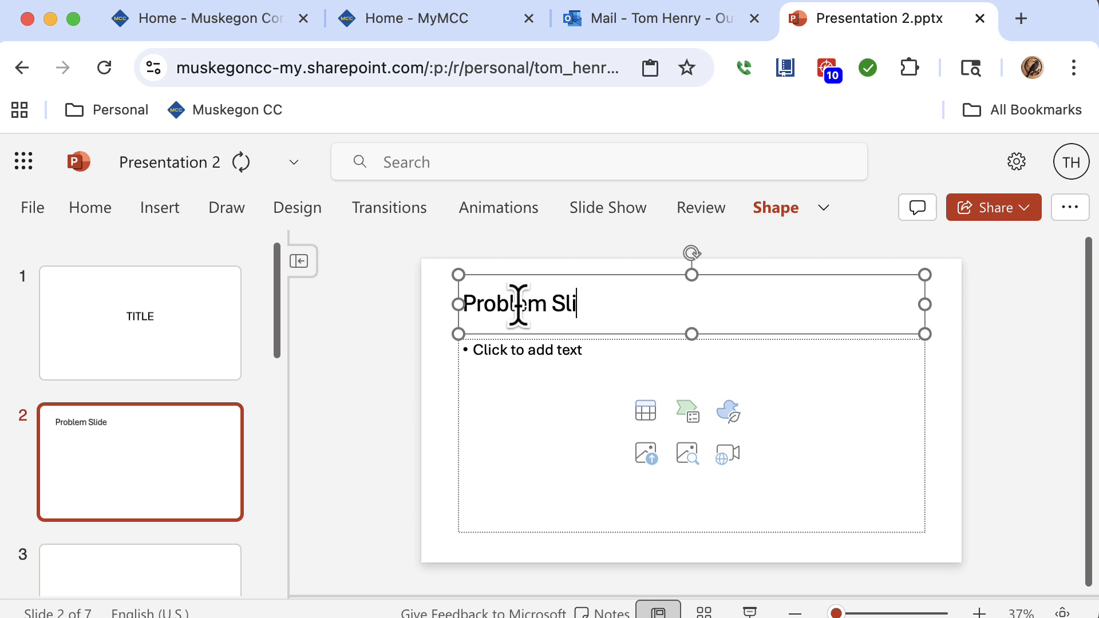
{"action": "left_click_drag", "start_coordinate": [585, 297], "coordinate": [471, 300]}
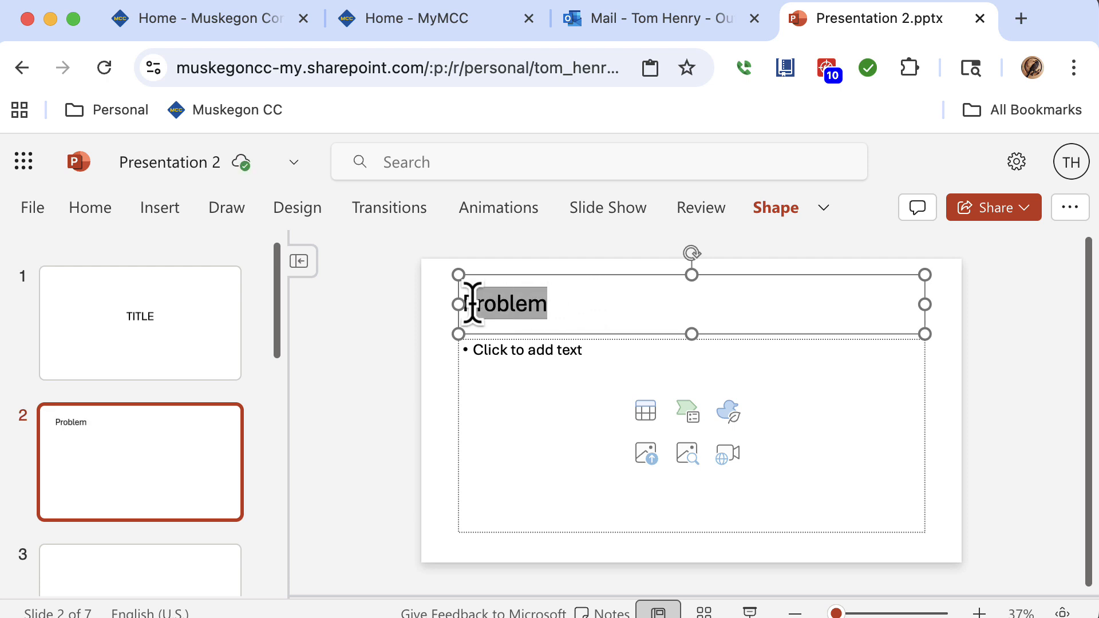
{"action": "type", "text": "What is the"}
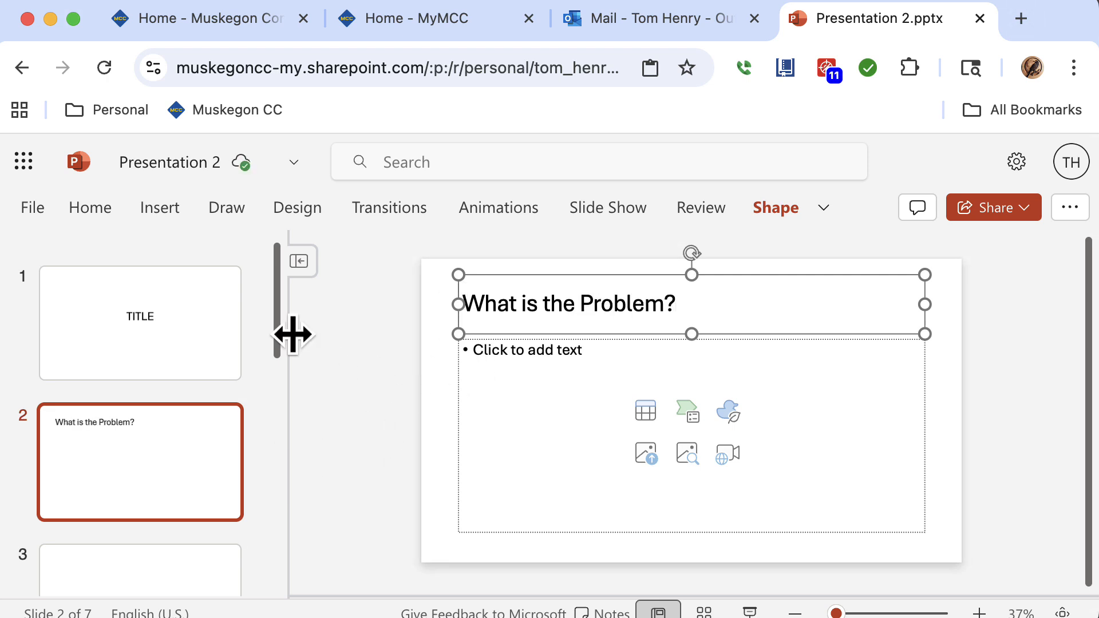
Title the third slide More About the Problem and move on to the fourth slide.
{"action": "scroll", "coordinate": [278, 401], "scroll_direction": "down", "scroll_amount": 4}
{"action": "left_click", "coordinate": [208, 418]}
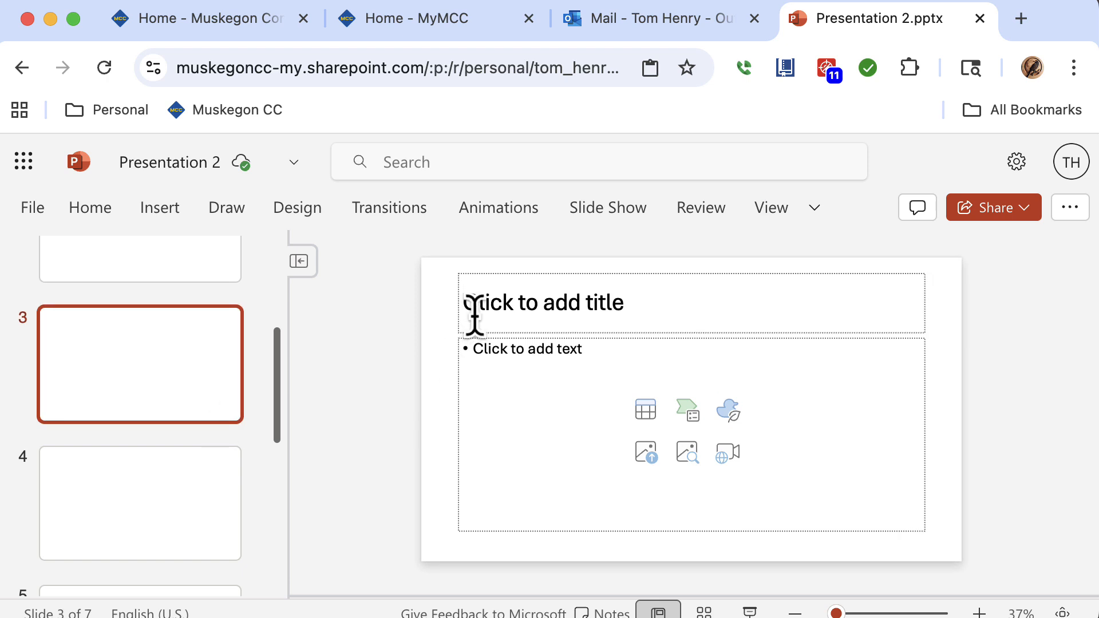
{"action": "left_click", "coordinate": [477, 306]}
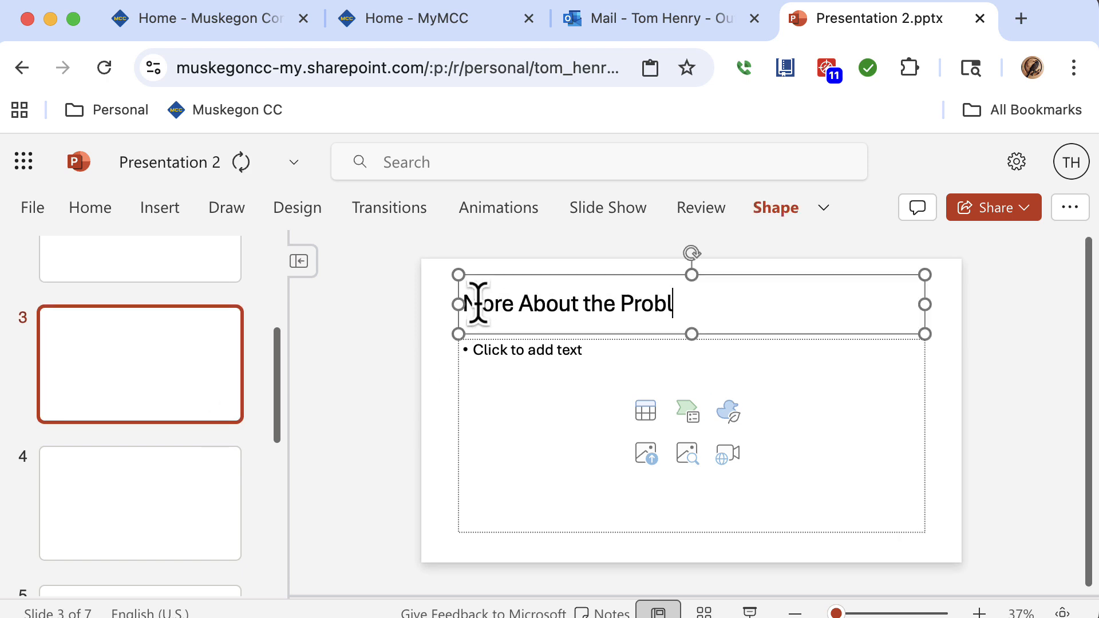
{"action": "left_click", "coordinate": [159, 498]}
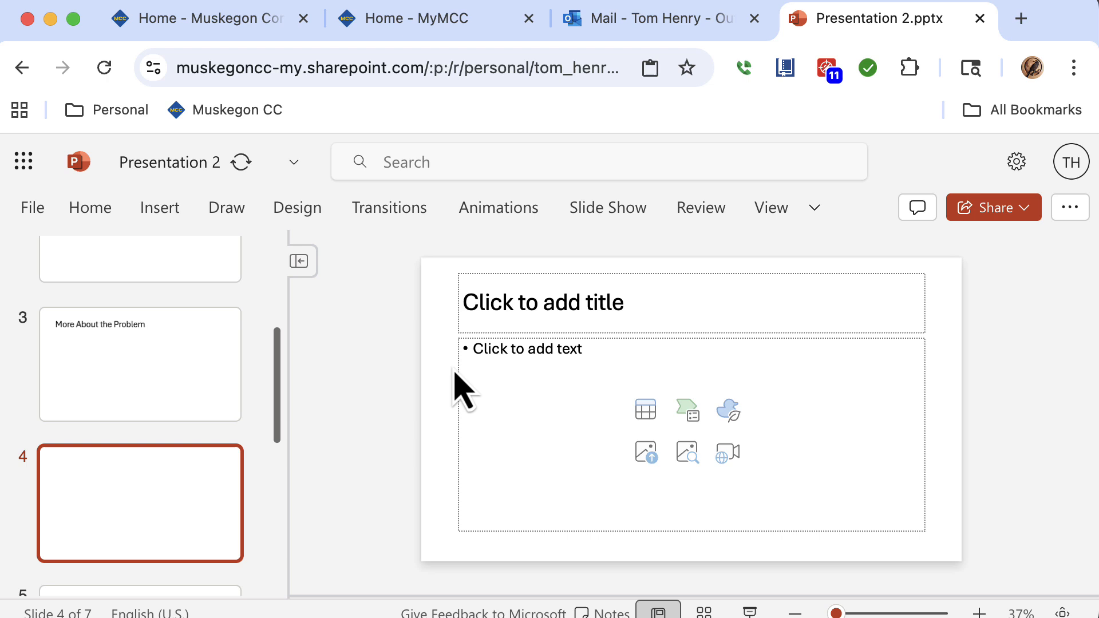
Title the fourth slide Solution.
{"action": "left_click", "coordinate": [528, 317]}
{"action": "type", "text": "Soluti"}
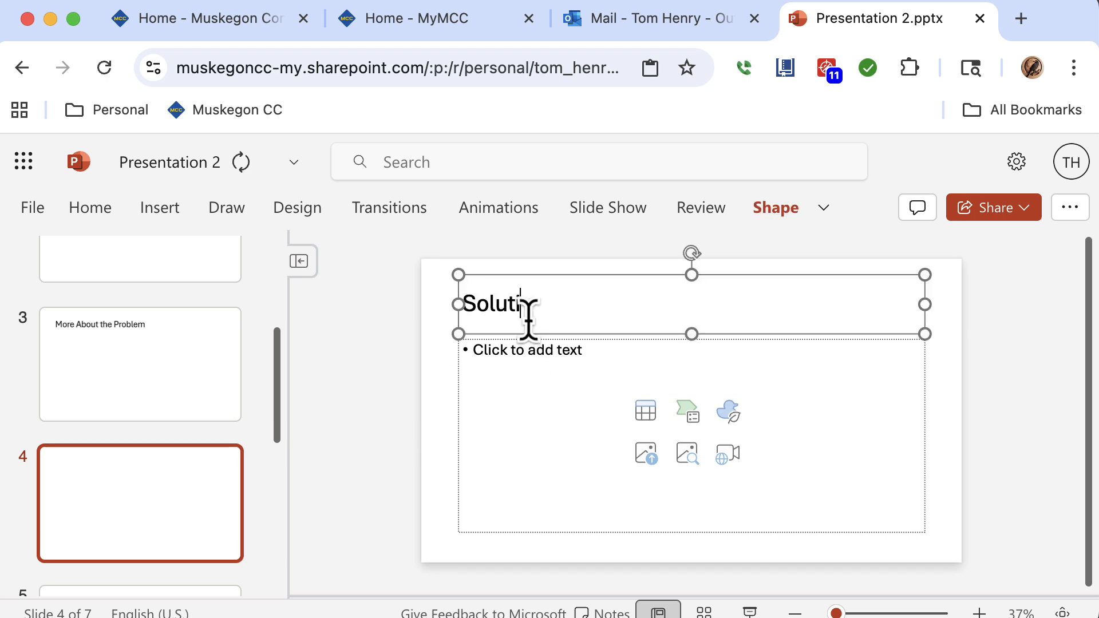
{"action": "type", "text": "on"}
Title the fifth slide How the Solution Works.
{"action": "left_click_drag", "start_coordinate": [271, 429], "coordinate": [272, 529]}
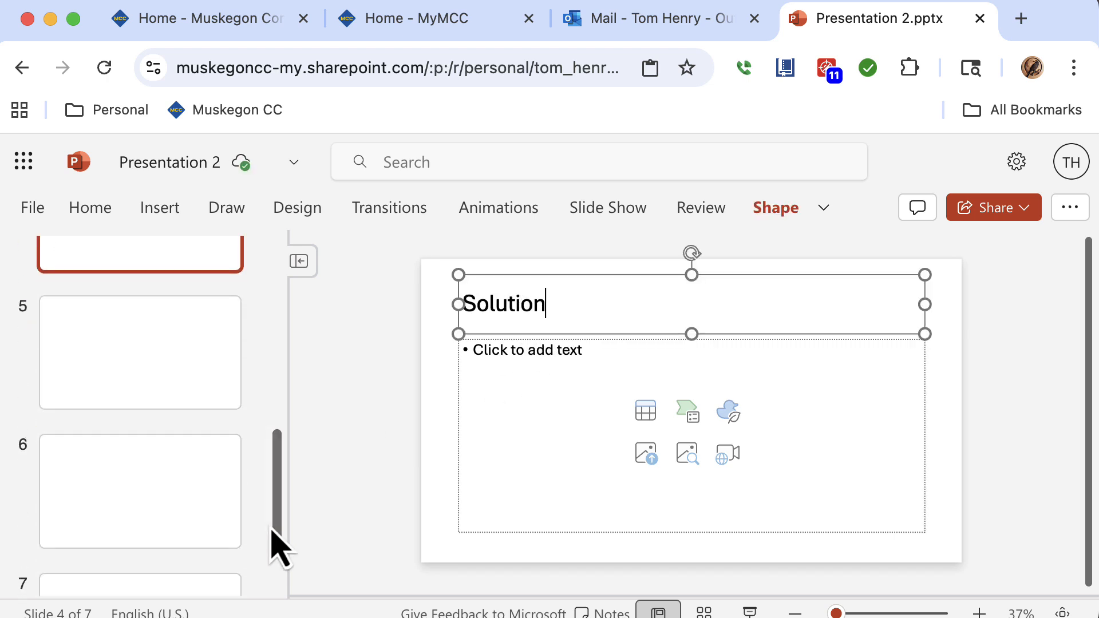
{"action": "left_click", "coordinate": [189, 404]}
{"action": "left_click", "coordinate": [572, 307]}
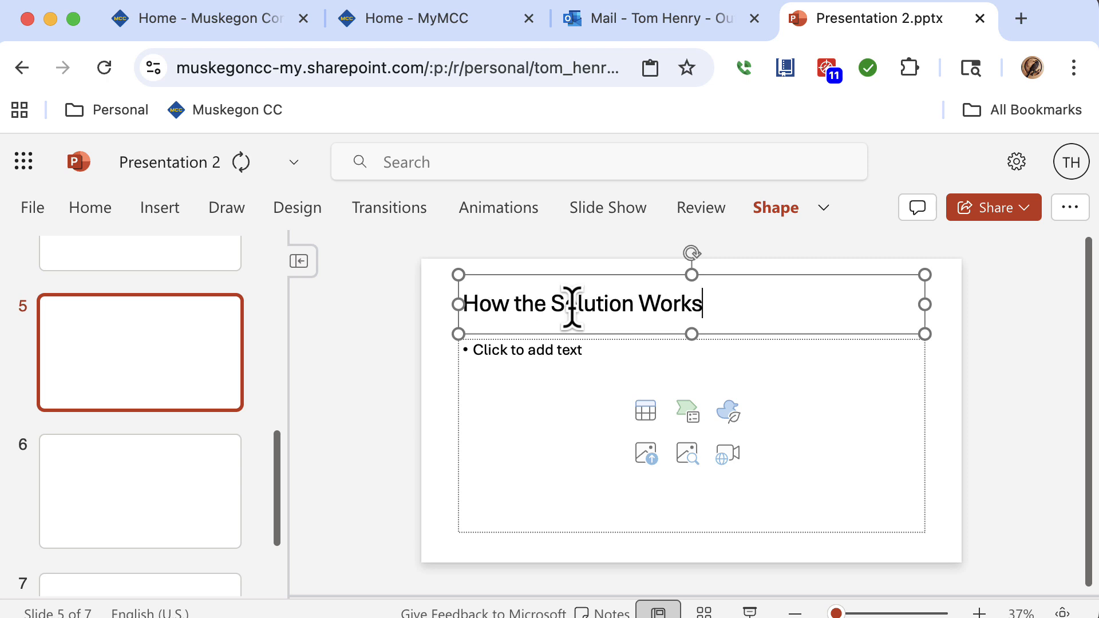
Title the sixth slide Outcomes and Costs.
{"action": "left_click", "coordinate": [83, 523]}
{"action": "left_click", "coordinate": [519, 304]}
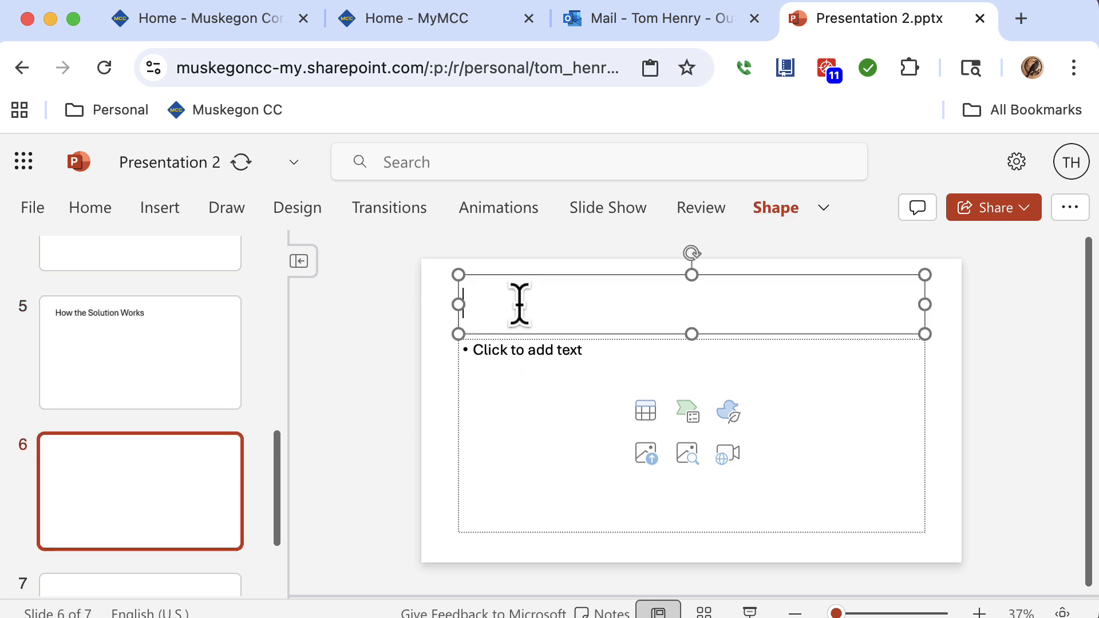
{"action": "type", "text": "Outcomes and Costs"}
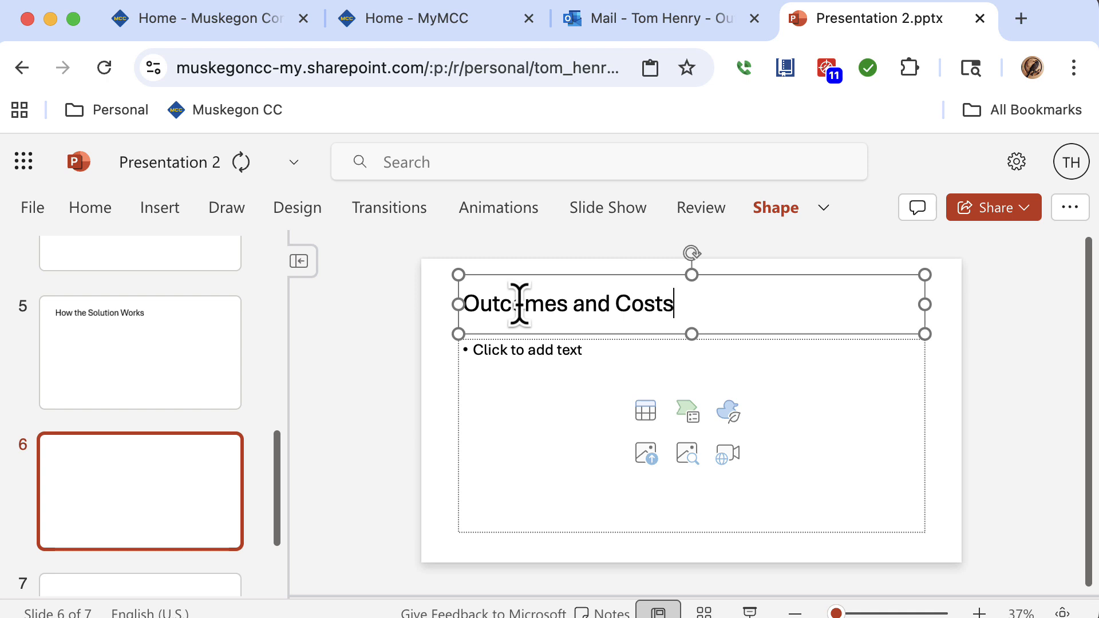
Add the bullets Scope, Affected Populations and Facts to the body of the second slide.
{"action": "scroll", "coordinate": [252, 509], "scroll_direction": "down", "scroll_amount": 2}
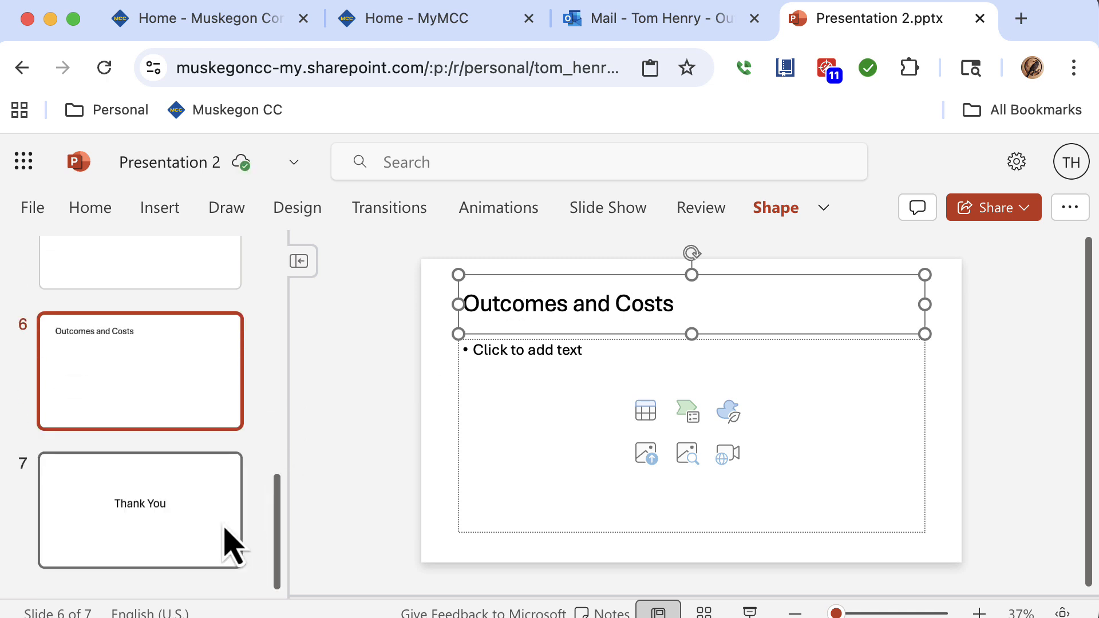
{"action": "left_click", "coordinate": [226, 540]}
{"action": "left_click_drag", "start_coordinate": [277, 544], "coordinate": [269, 215]}
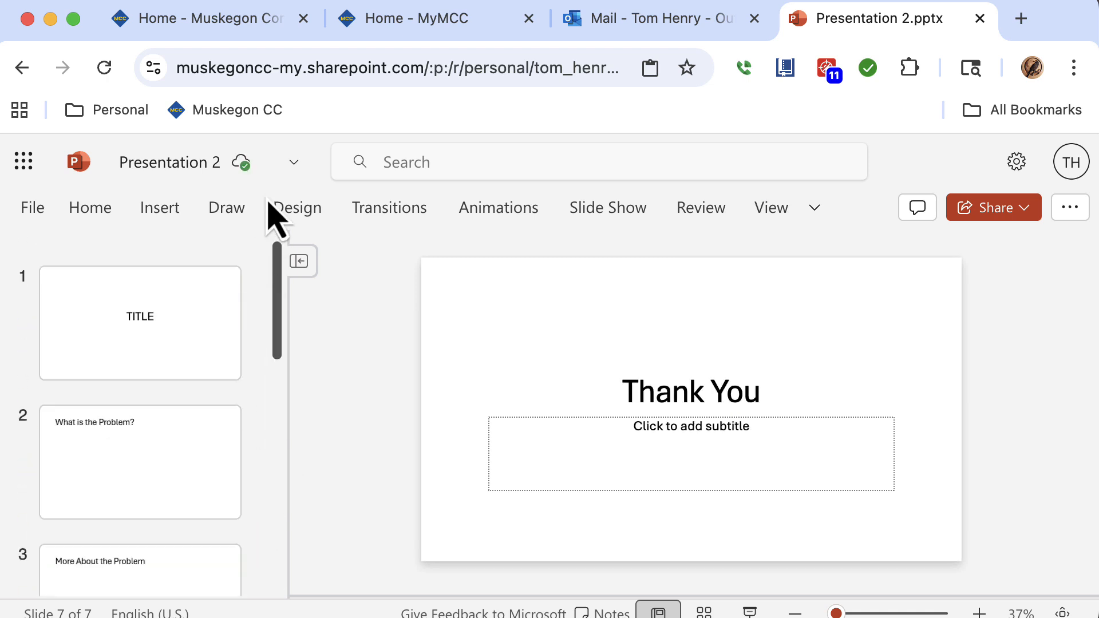
{"action": "left_click", "coordinate": [195, 316]}
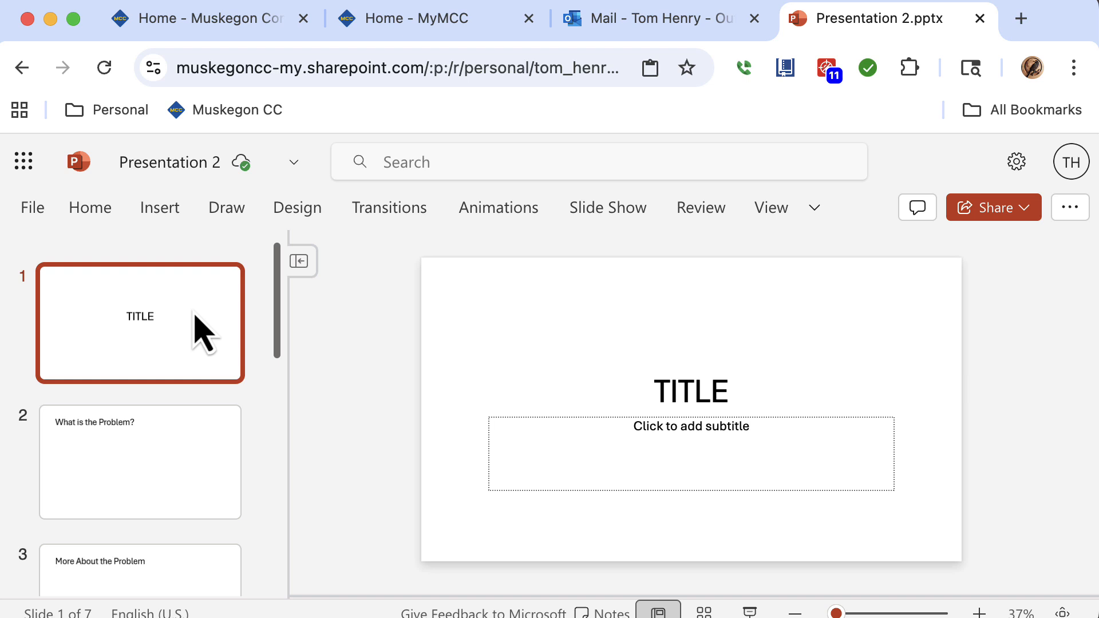
{"action": "left_click", "coordinate": [168, 435]}
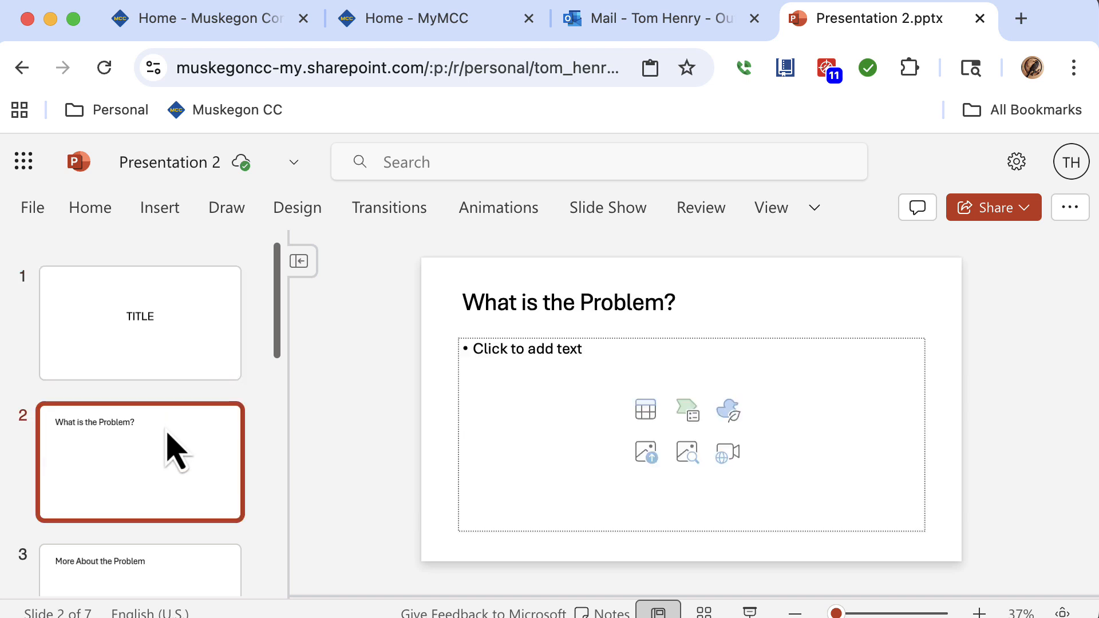
{"action": "left_click", "coordinate": [527, 362]}
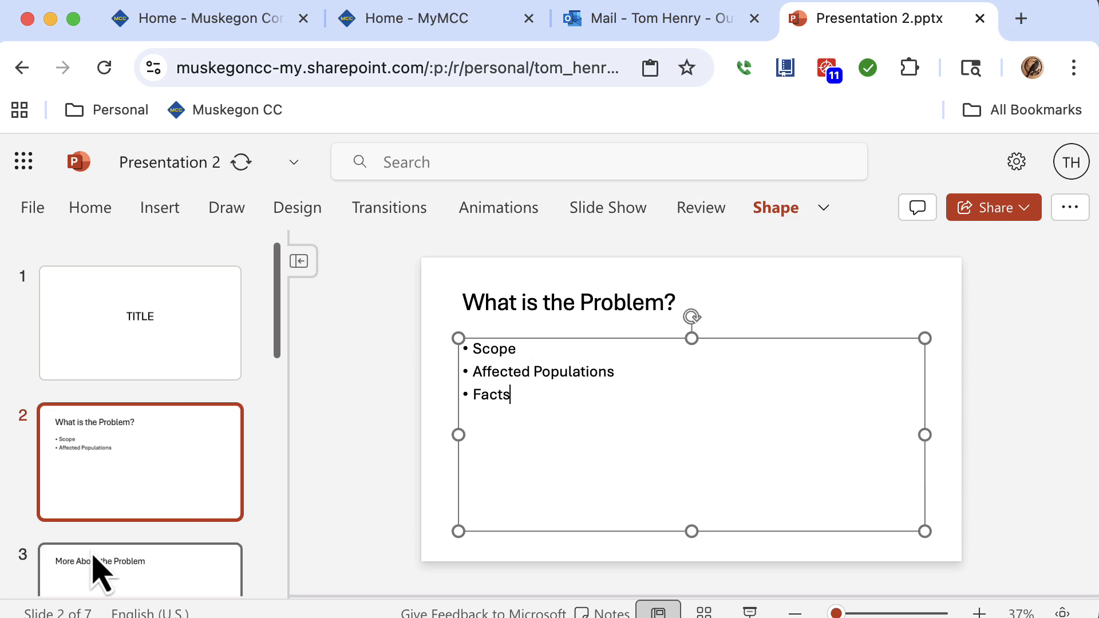
Add the bullets Facts, Facts and Statistics to the body of the third slide.
{"action": "left_click", "coordinate": [113, 575]}
{"action": "left_click", "coordinate": [507, 351]}
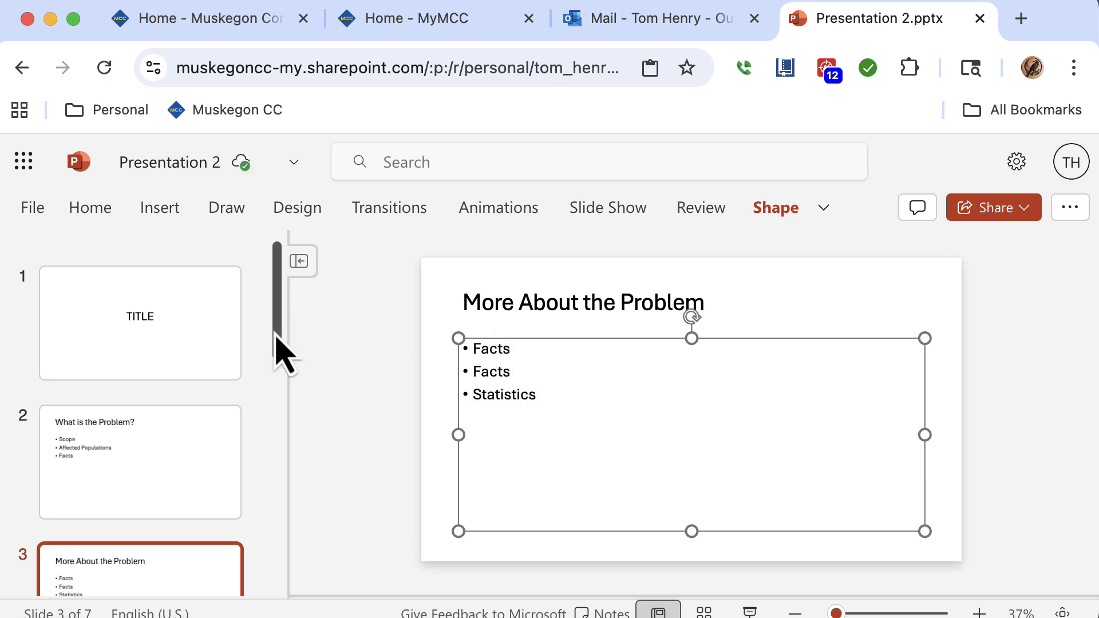
{"action": "left_click_drag", "start_coordinate": [274, 338], "coordinate": [271, 379]}
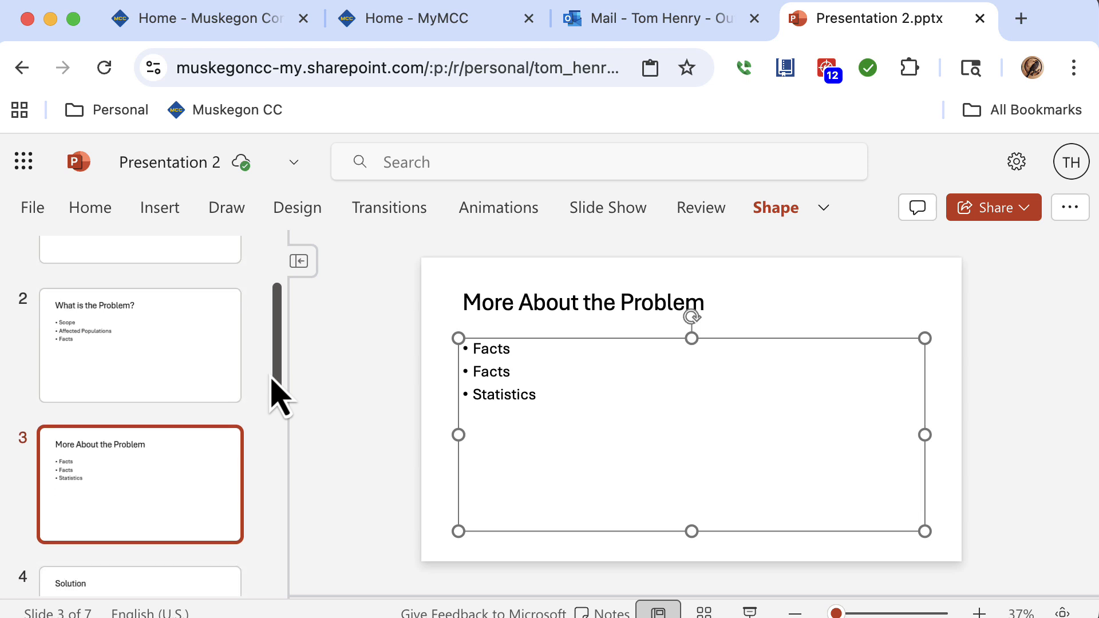
{"action": "left_click", "coordinate": [531, 356]}
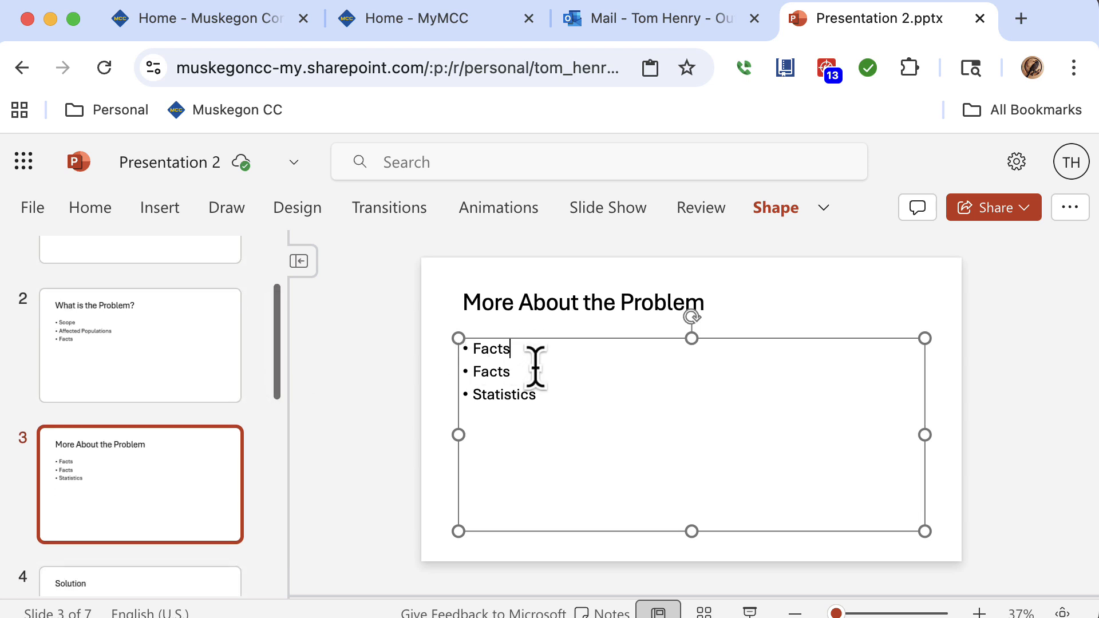
{"action": "left_click", "coordinate": [538, 370]}
{"action": "left_click", "coordinate": [560, 398]}
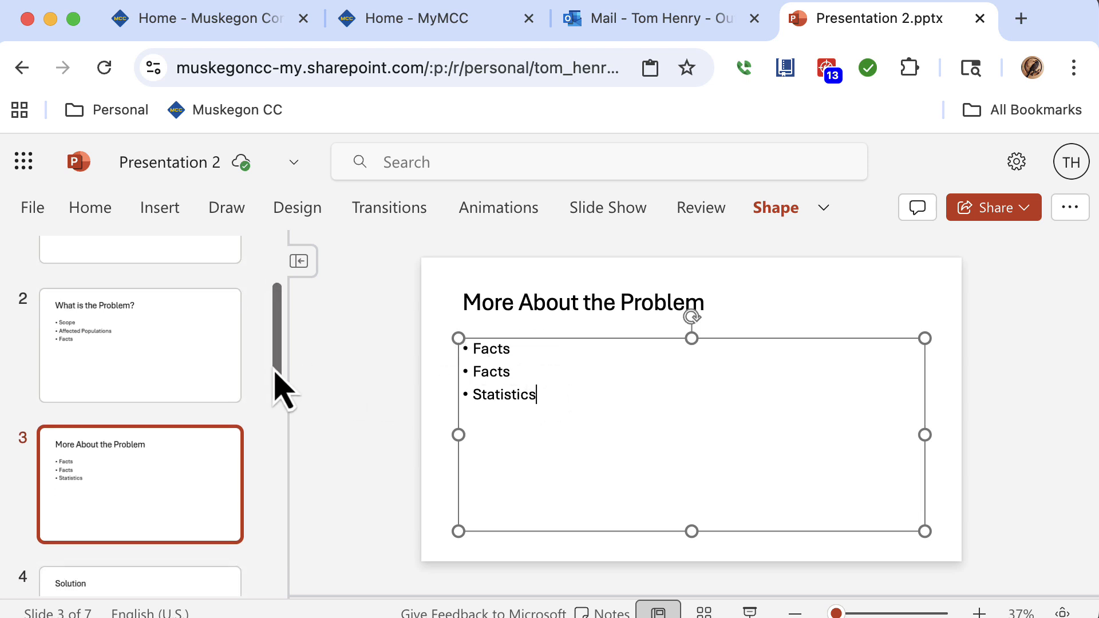
Fill the Solution slide's body with three Facts bullets.
{"action": "left_click_drag", "start_coordinate": [277, 388], "coordinate": [277, 479]}
{"action": "left_click", "coordinate": [209, 378]}
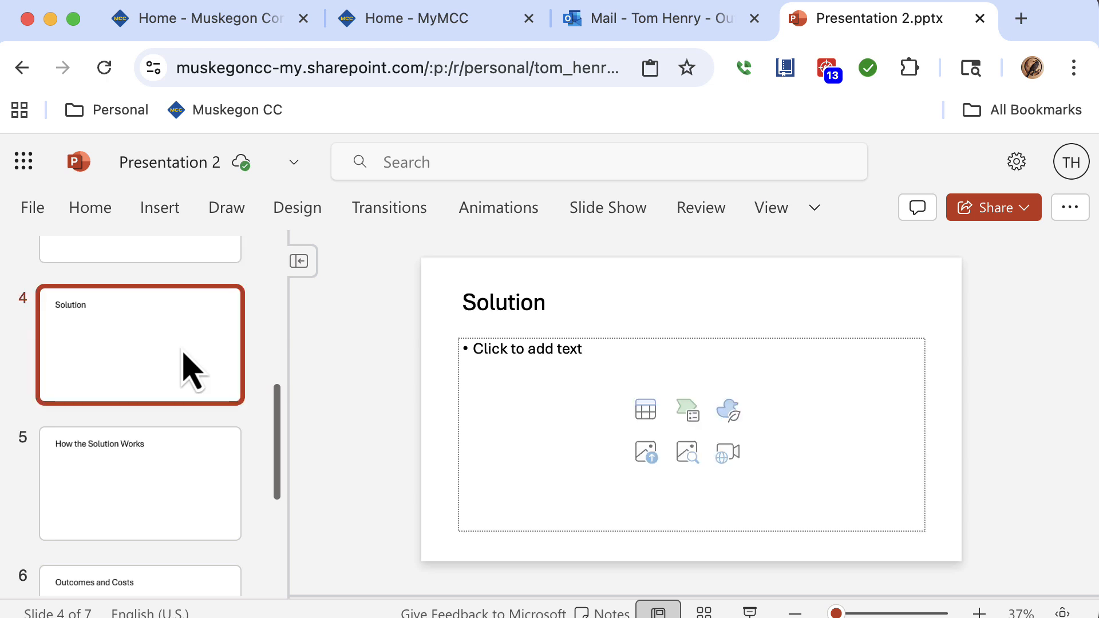
{"action": "left_click", "coordinate": [527, 353]}
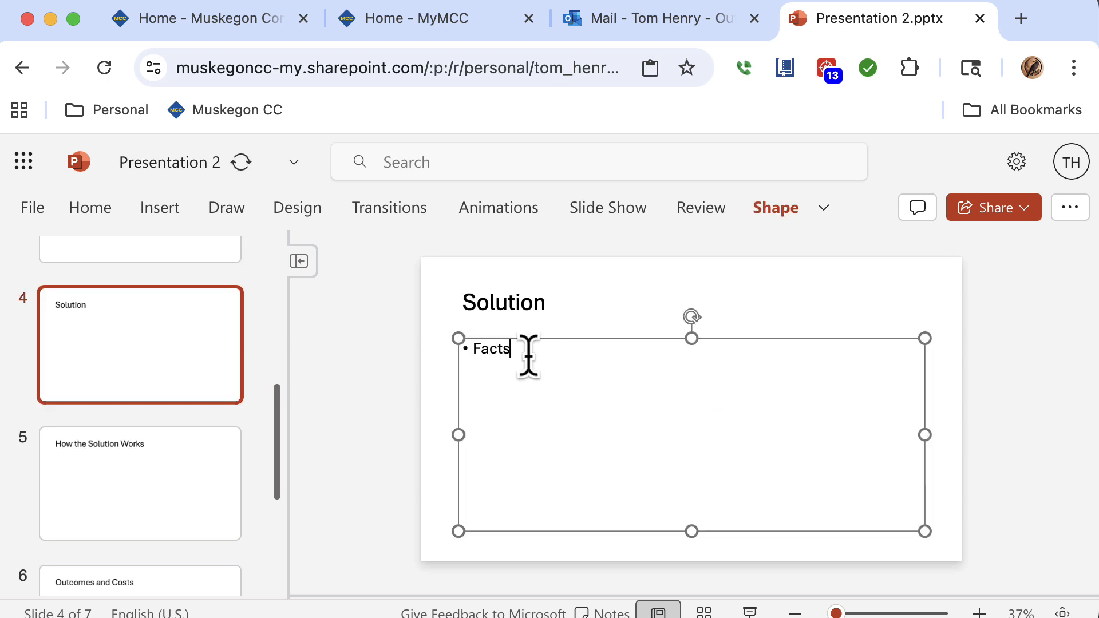
{"action": "key", "text": "Return"}
{"action": "type", "text": "Facts"}
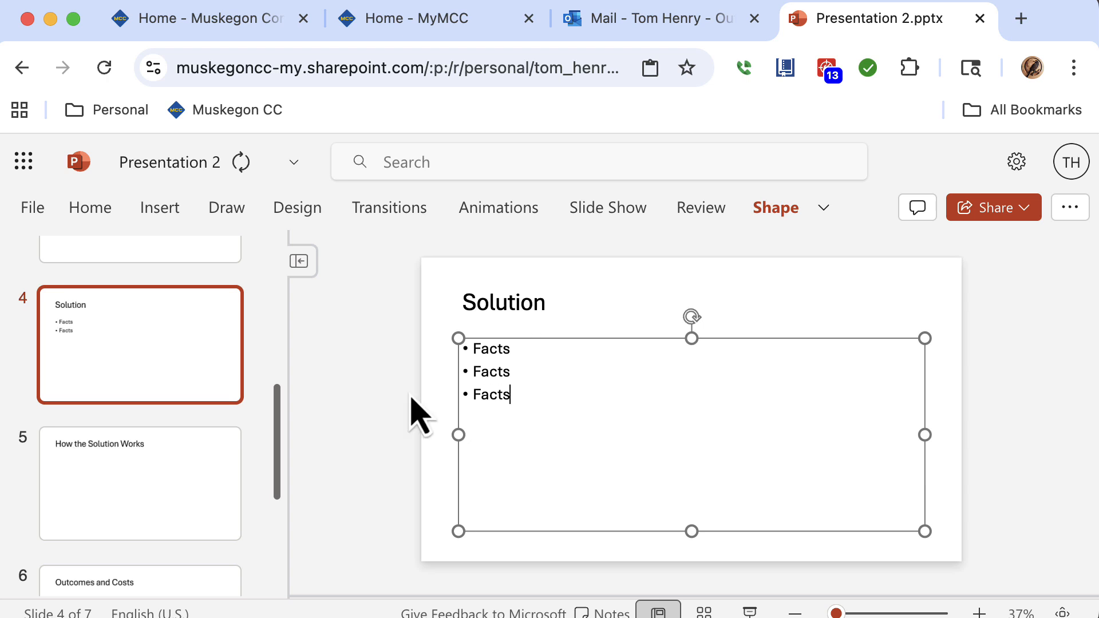
Add the bullets Explanation, Facts and Facts to the How the Solution Works slide.
{"action": "left_click", "coordinate": [208, 489]}
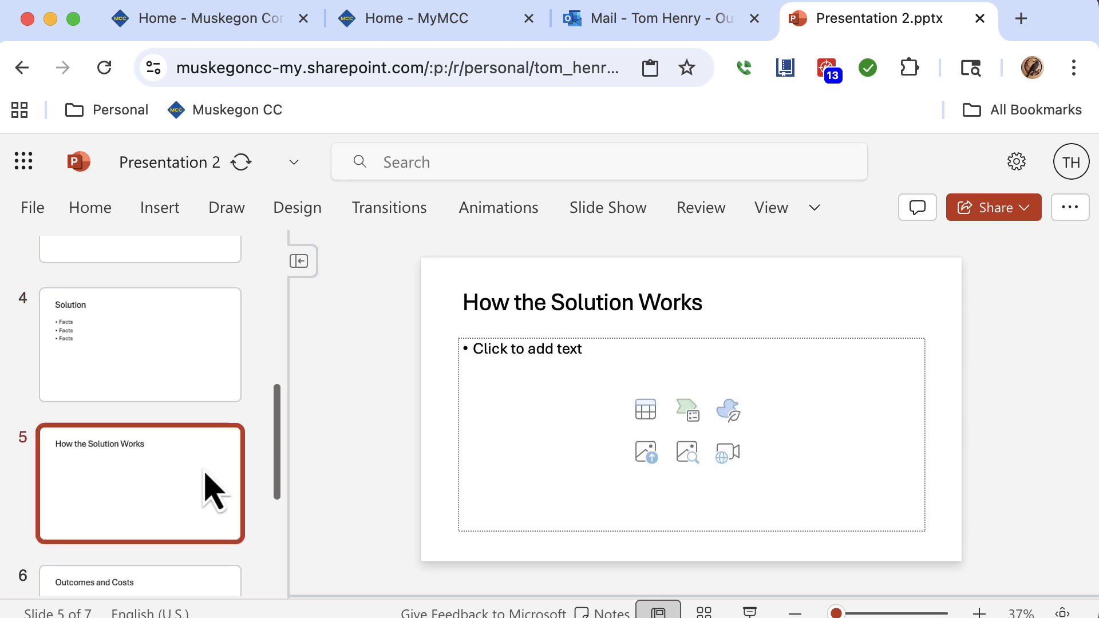
{"action": "left_click", "coordinate": [524, 356]}
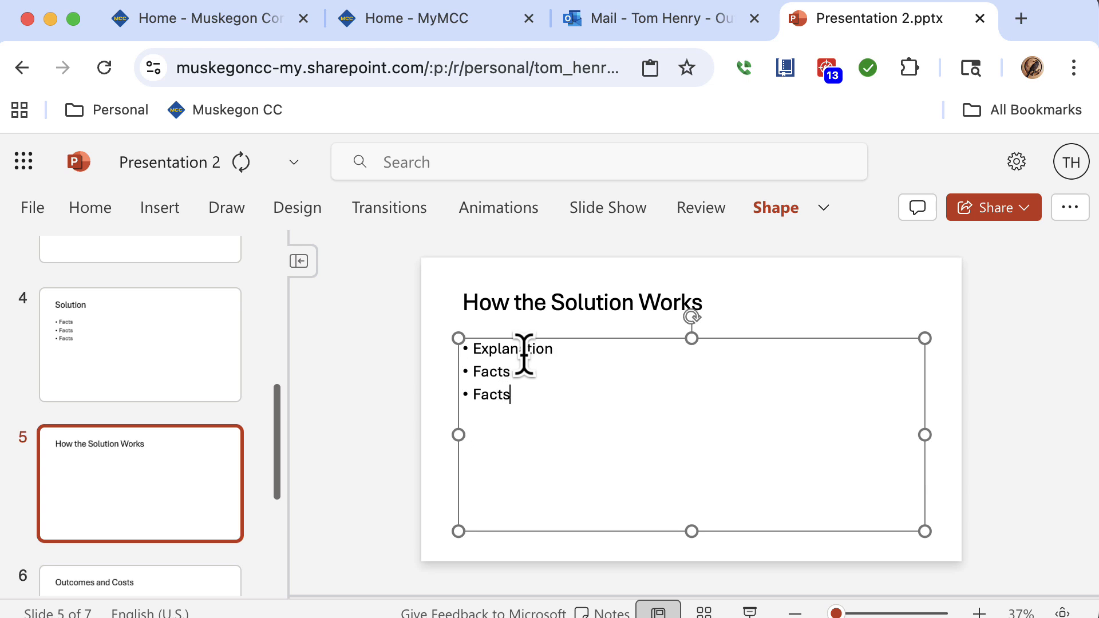
Add the bullets Facts, Money Facts and Costs and Implementation to the Outcomes and Costs slide.
{"action": "left_click", "coordinate": [198, 584]}
{"action": "left_click", "coordinate": [548, 352]}
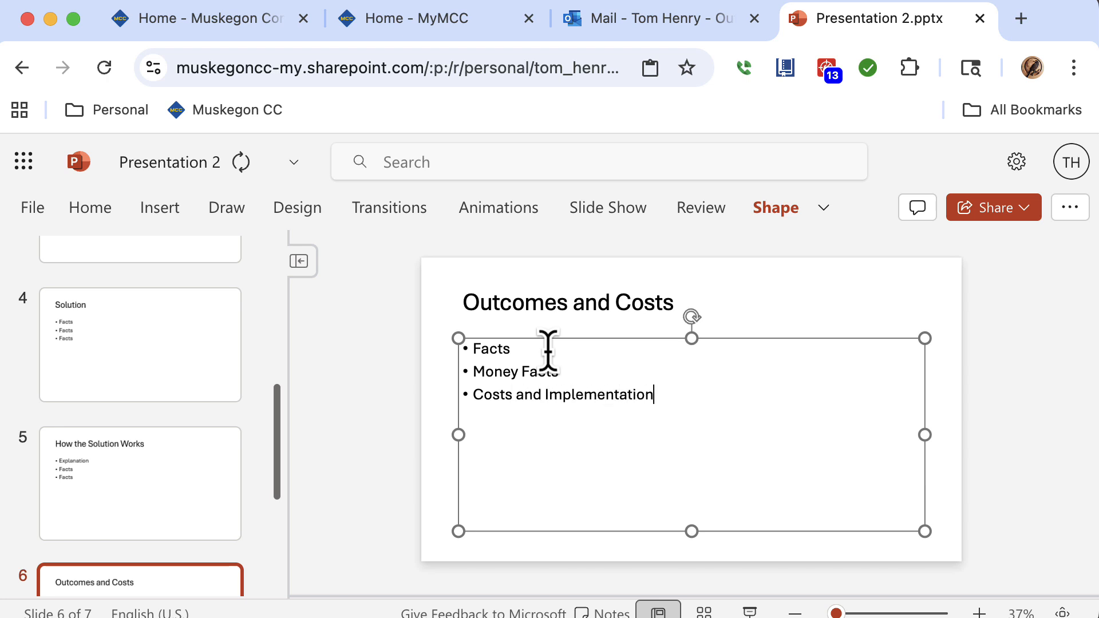
Draw a text box to the right of the bullet list on the second slide.
{"action": "left_click_drag", "start_coordinate": [277, 461], "coordinate": [255, 234]}
{"action": "left_click", "coordinate": [215, 535]}
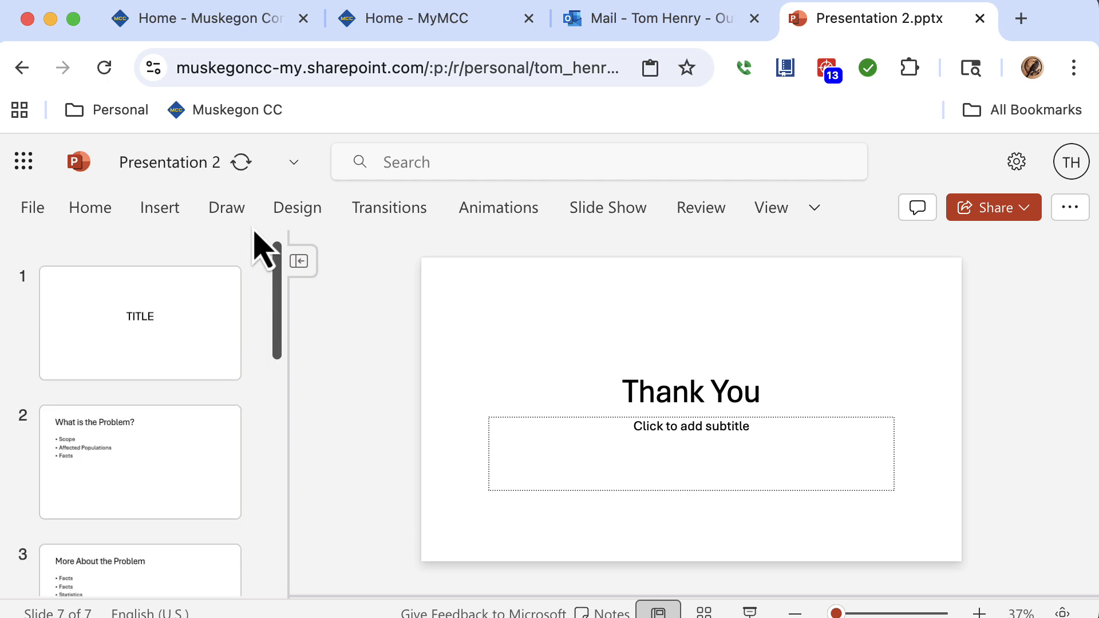
{"action": "left_click", "coordinate": [196, 329]}
{"action": "left_click", "coordinate": [107, 211]}
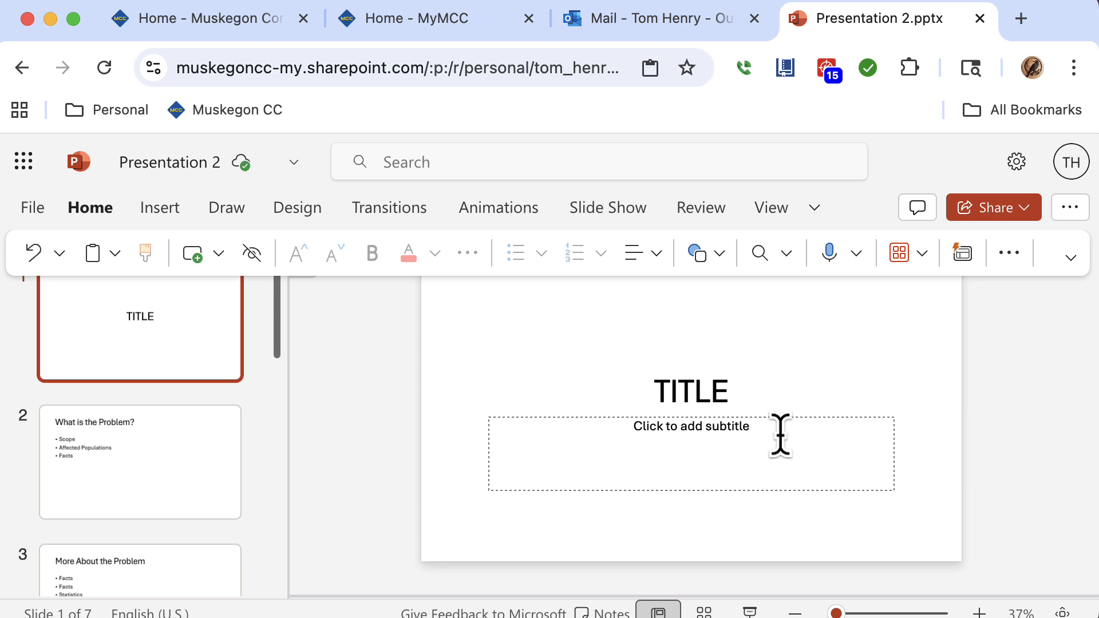
{"action": "left_click", "coordinate": [161, 209]}
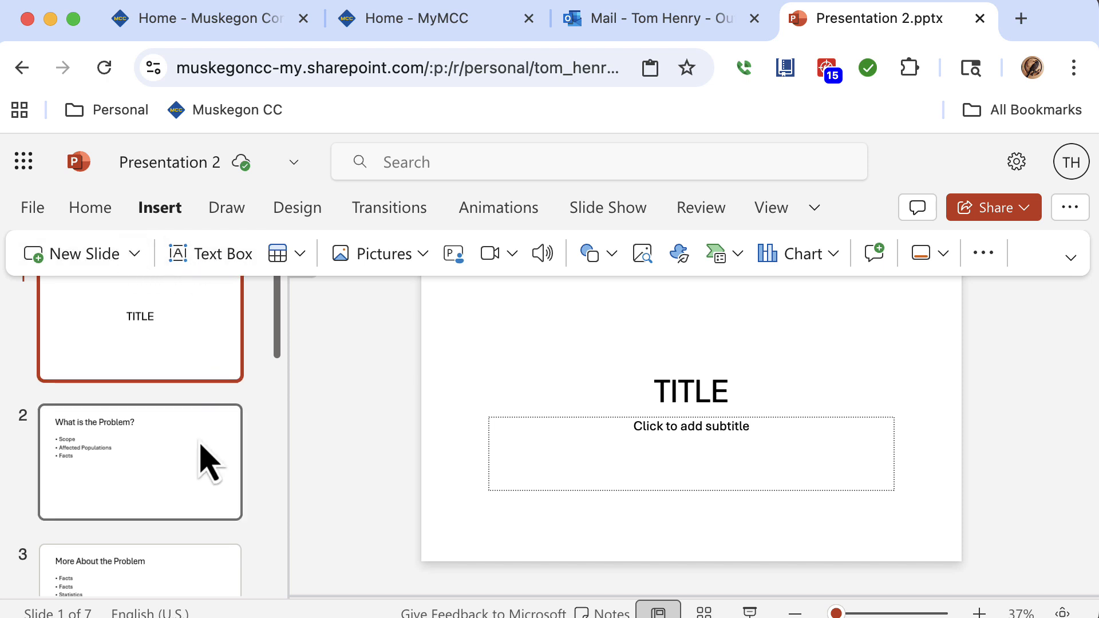
{"action": "left_click", "coordinate": [208, 459]}
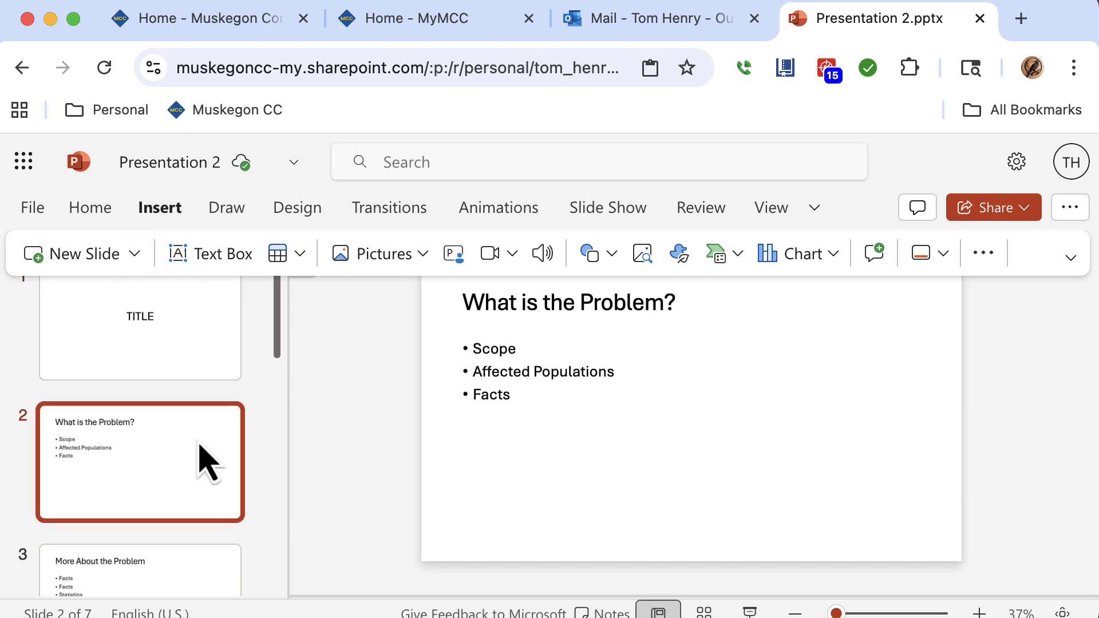
{"action": "left_click", "coordinate": [224, 261]}
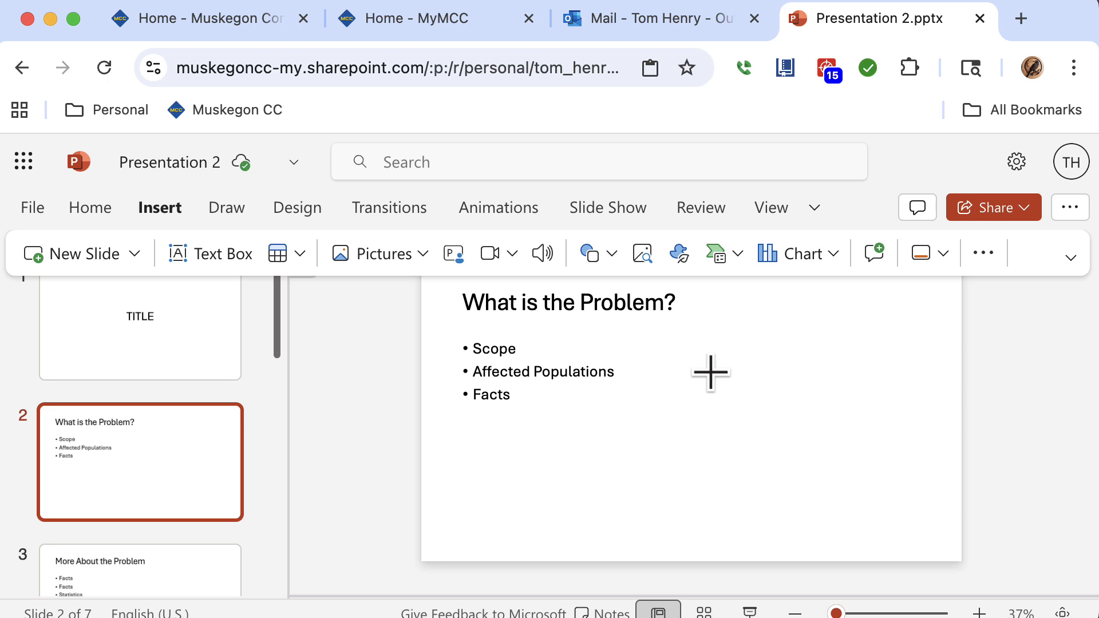
{"action": "left_click_drag", "start_coordinate": [710, 372], "coordinate": [906, 485]}
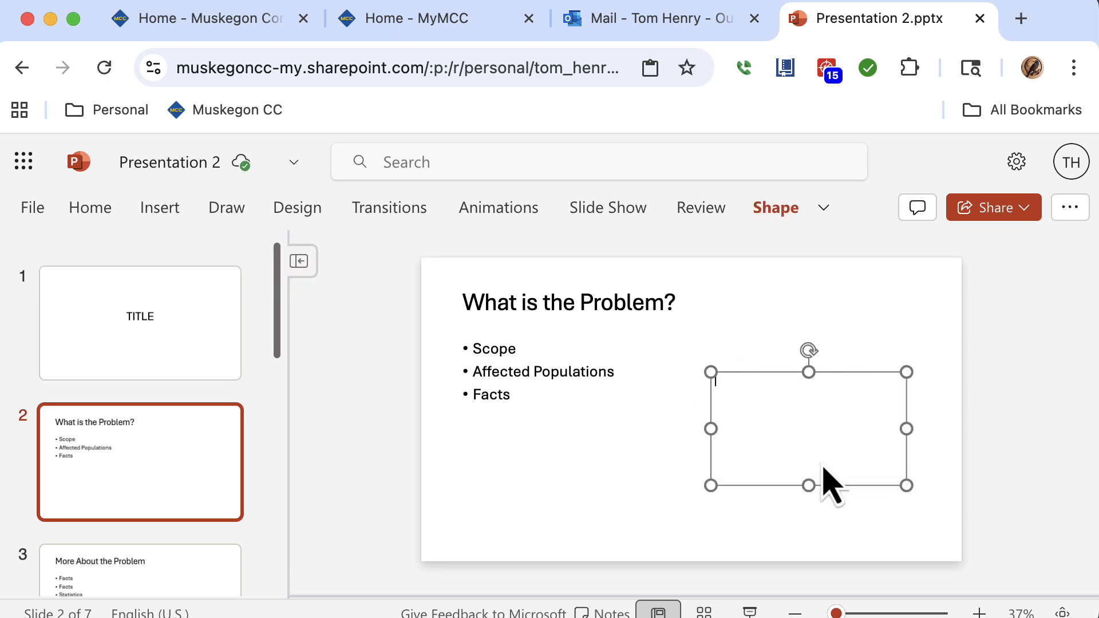
Insert a stock image of a woman kissing a child onto the third slide.
{"action": "left_click", "coordinate": [162, 209]}
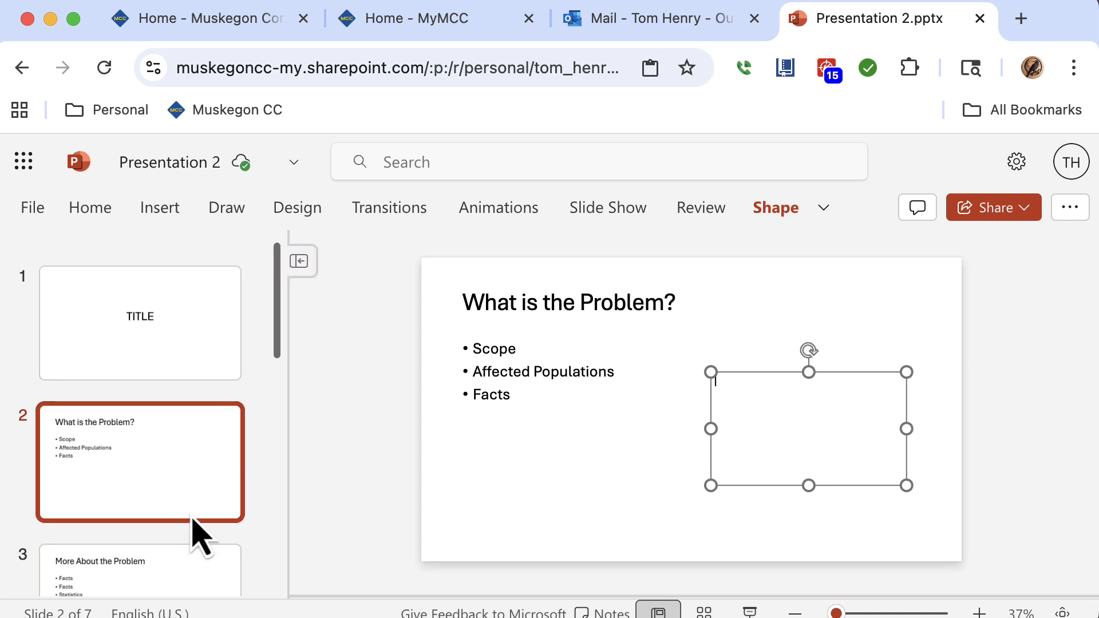
{"action": "left_click", "coordinate": [184, 566]}
{"action": "left_click", "coordinate": [172, 211]}
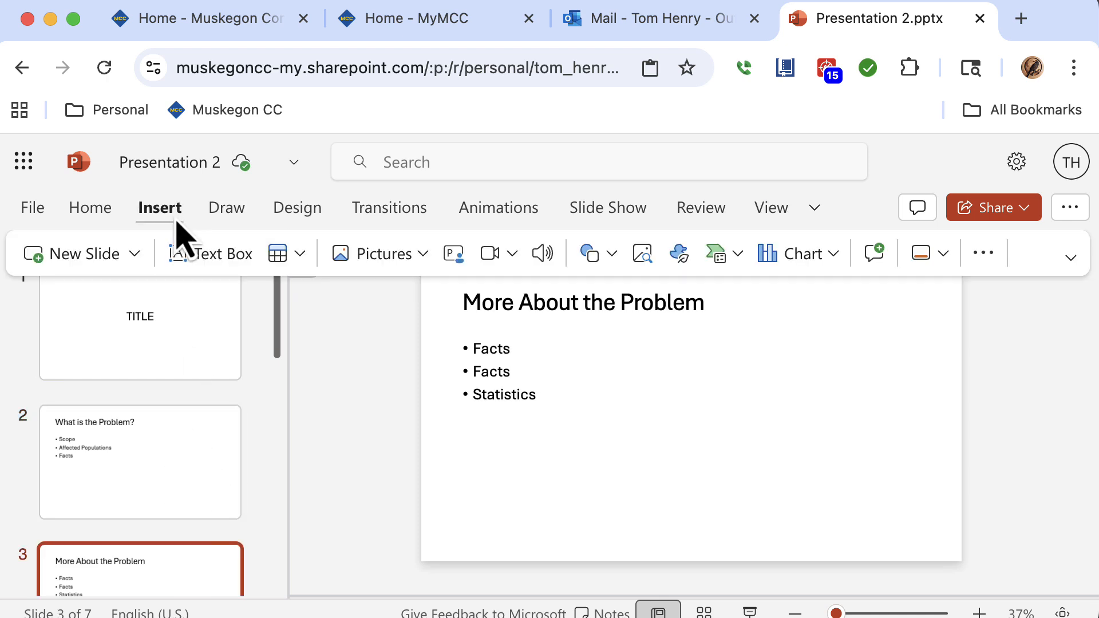
{"action": "left_click", "coordinate": [369, 258]}
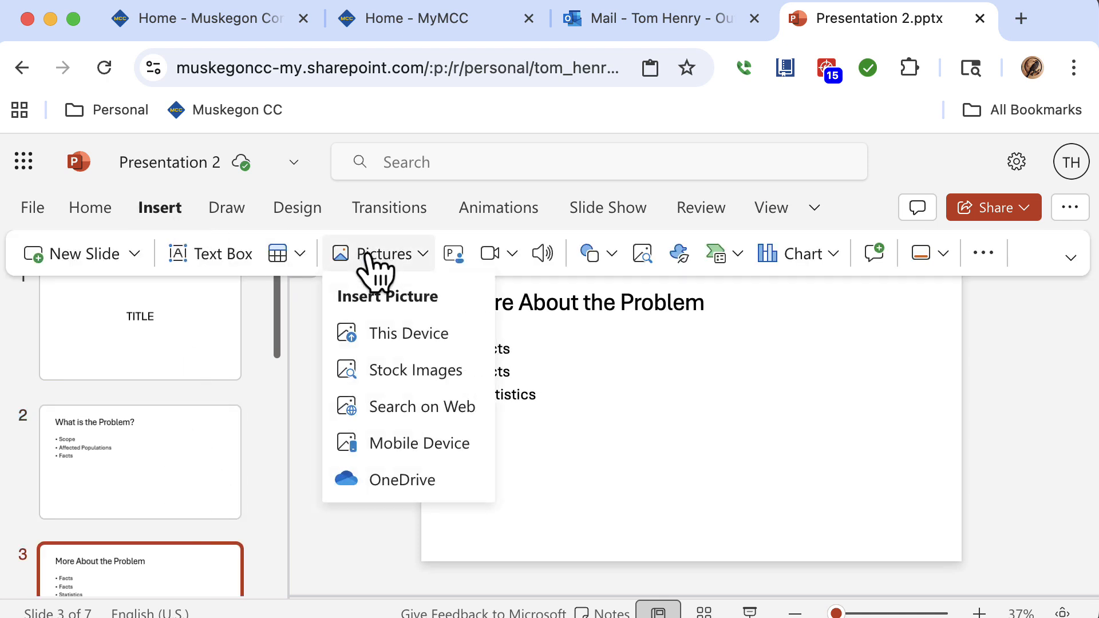
{"action": "left_click", "coordinate": [394, 371]}
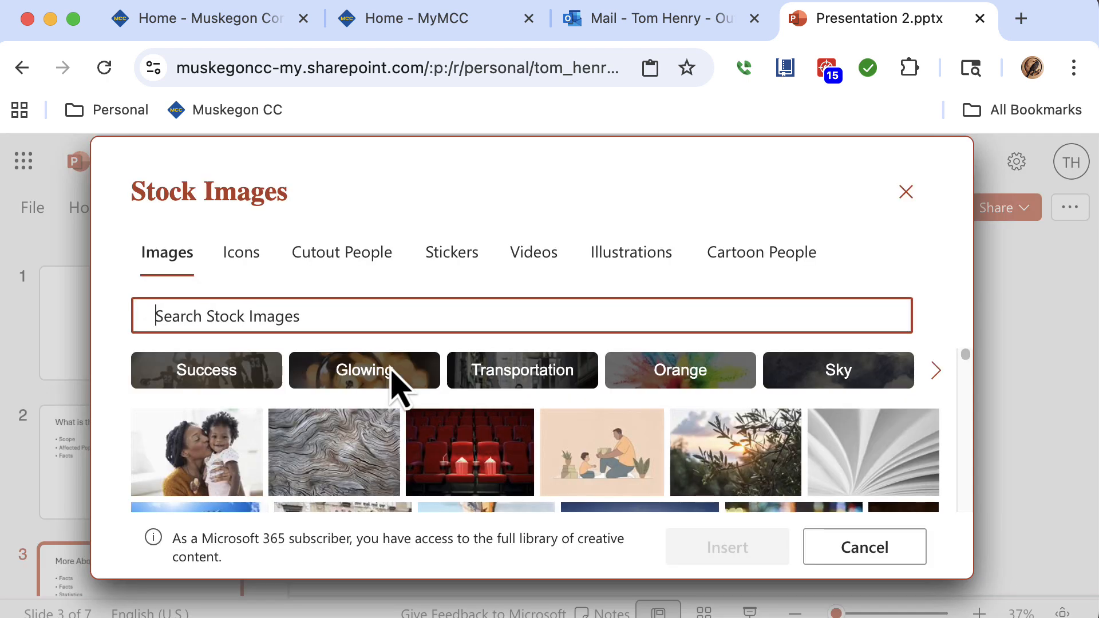
{"action": "left_click", "coordinate": [211, 448]}
{"action": "left_click", "coordinate": [722, 547]}
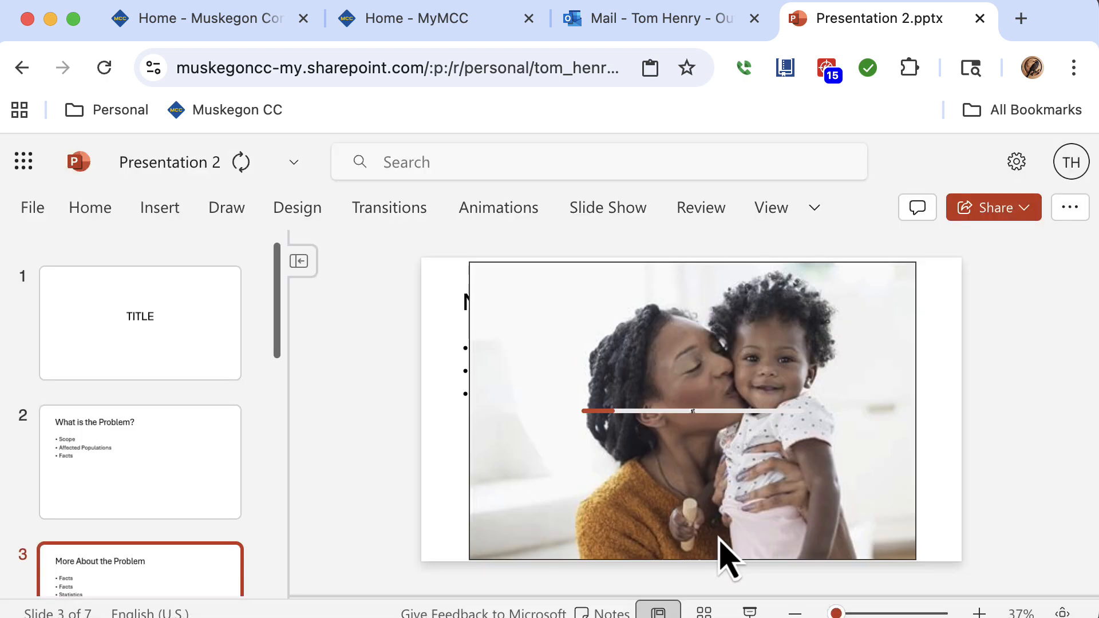
Shrink the picture into the lower right corner of the slide.
{"action": "left_click_drag", "start_coordinate": [467, 258], "coordinate": [720, 385]}
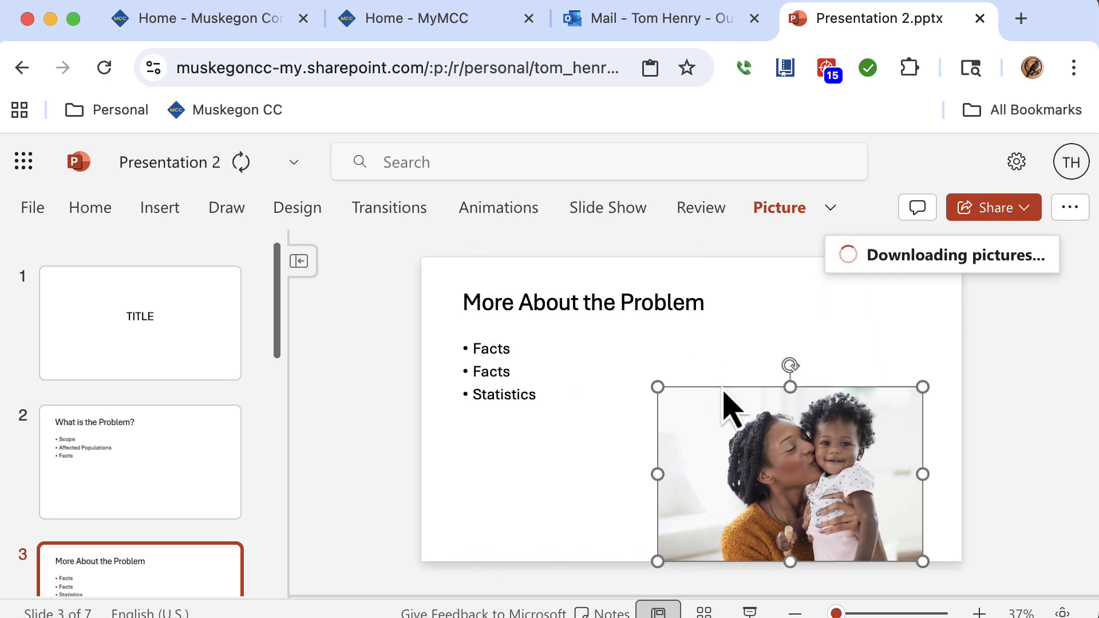
{"action": "left_click", "coordinate": [591, 434]}
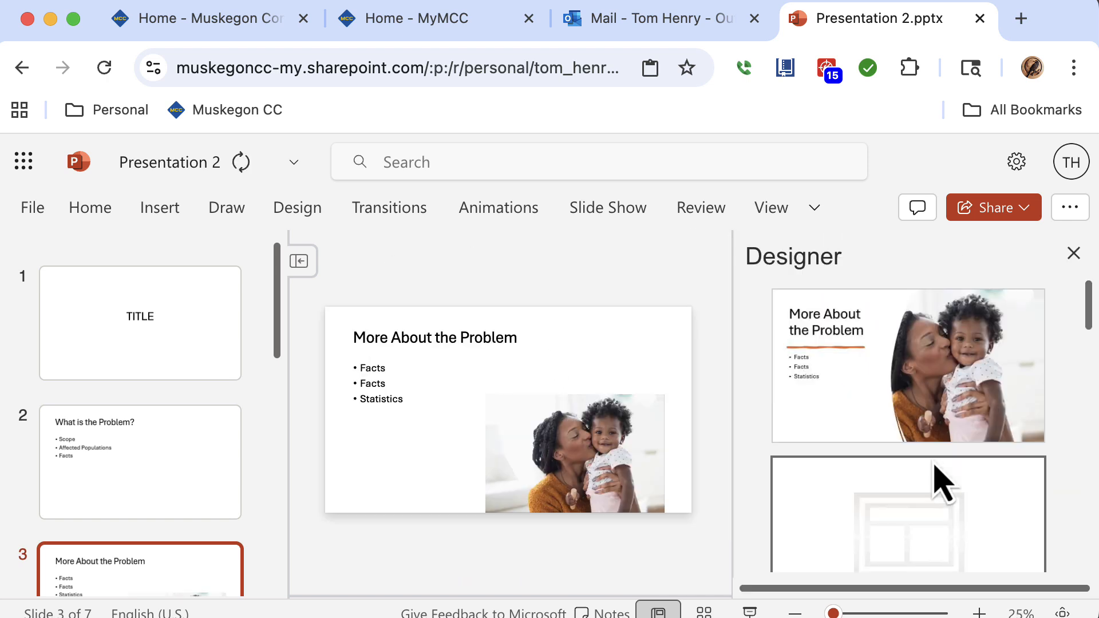
Delete the picture from the third slide.
{"action": "left_click", "coordinate": [564, 465]}
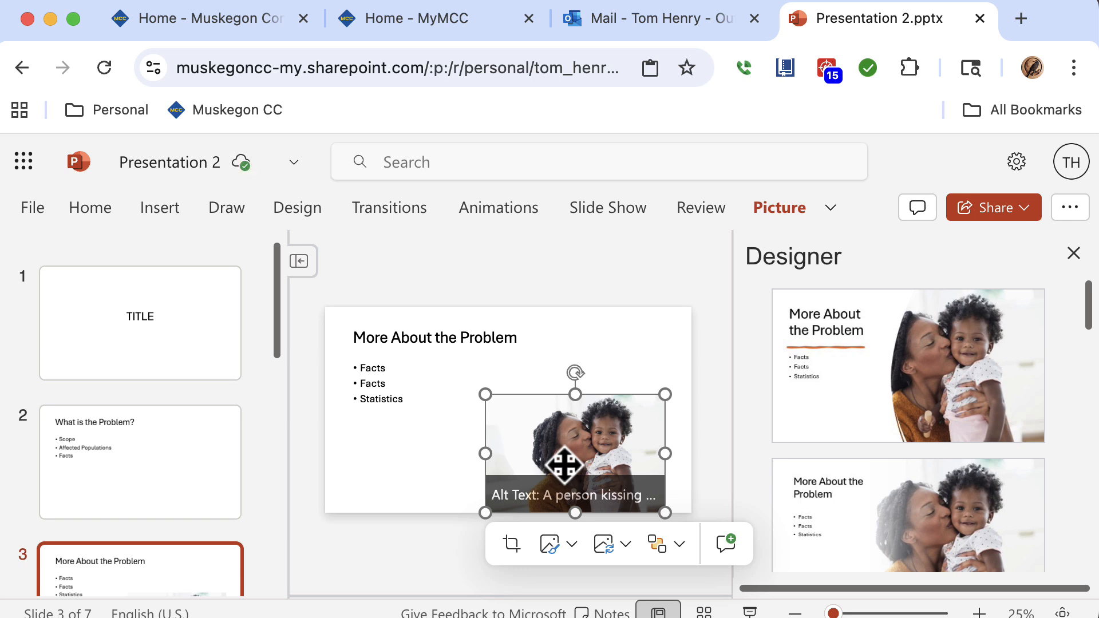
{"action": "key", "text": "BackSpace"}
{"action": "left_click", "coordinate": [166, 208]}
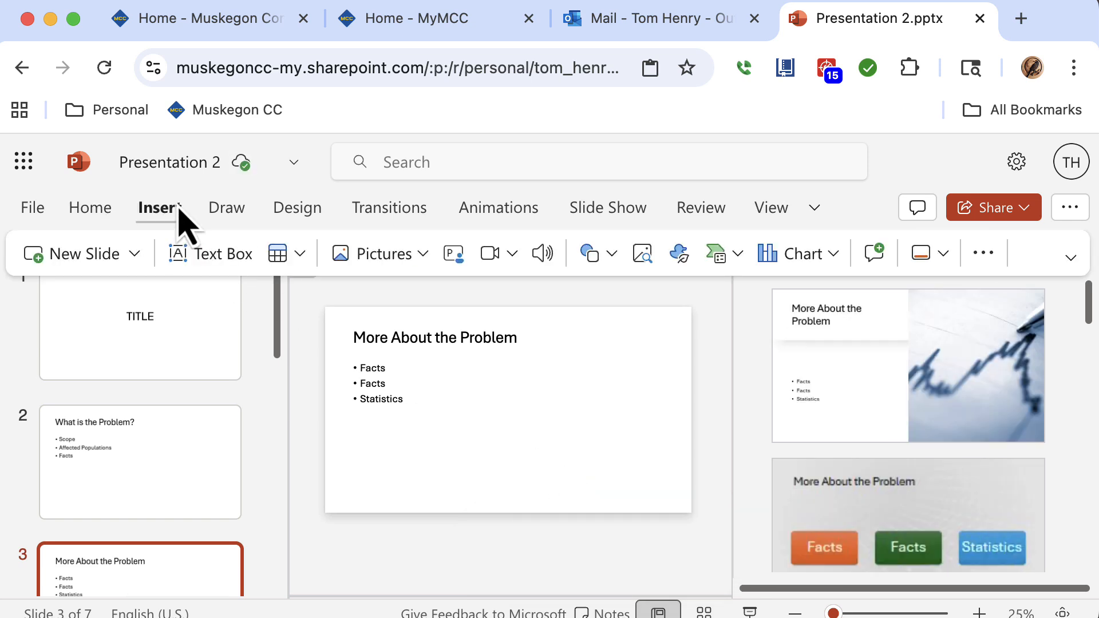
{"action": "left_click", "coordinate": [416, 264]}
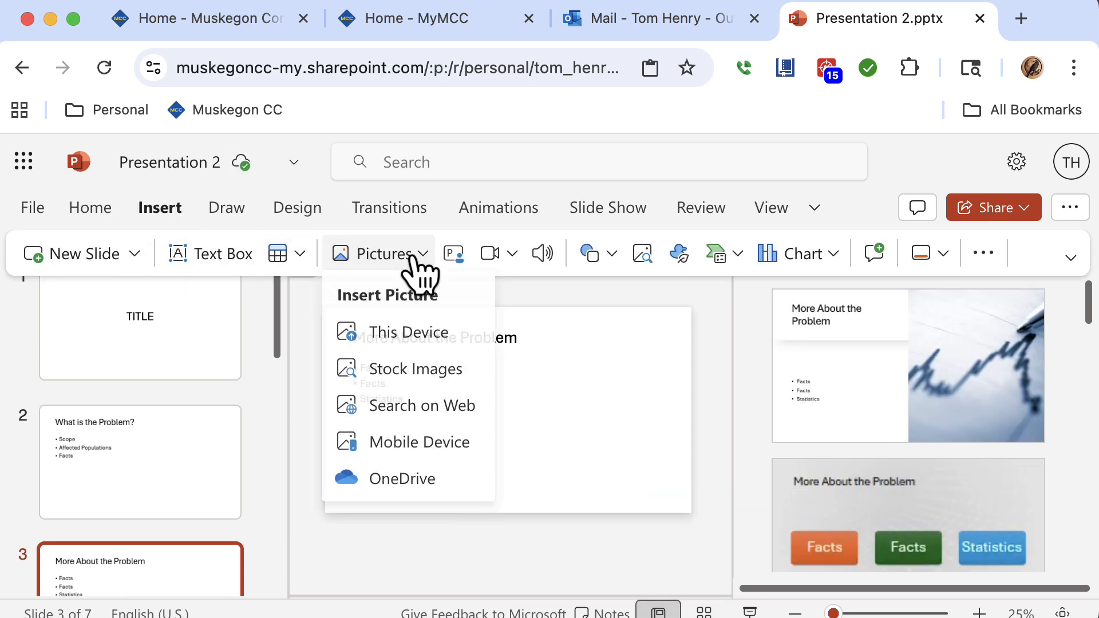
{"action": "left_click", "coordinate": [401, 418]}
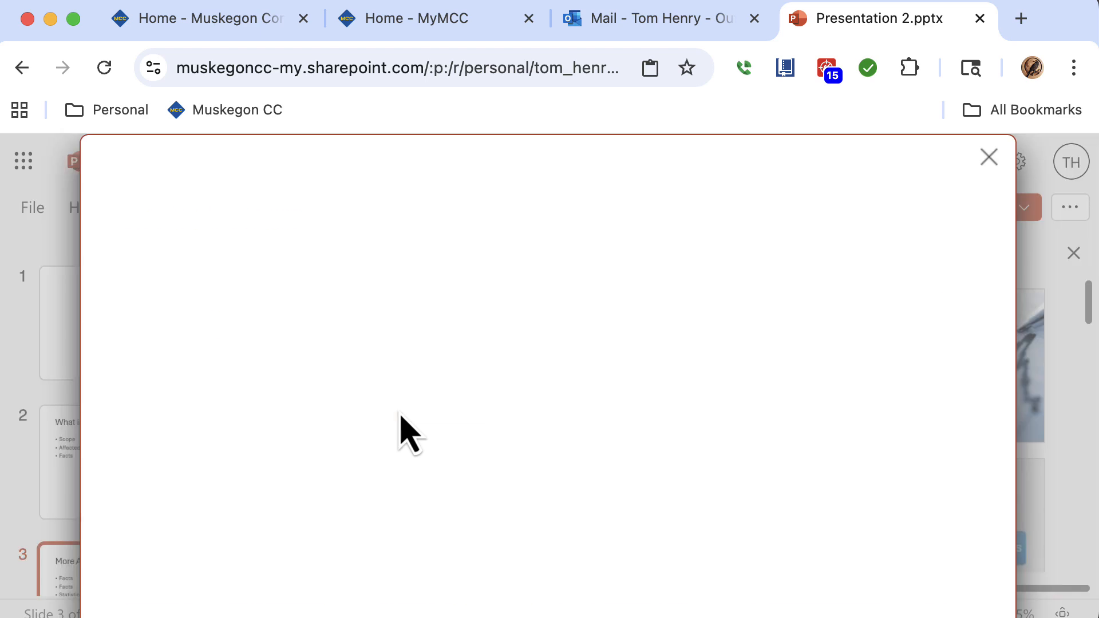
{"action": "left_click", "coordinate": [989, 157]}
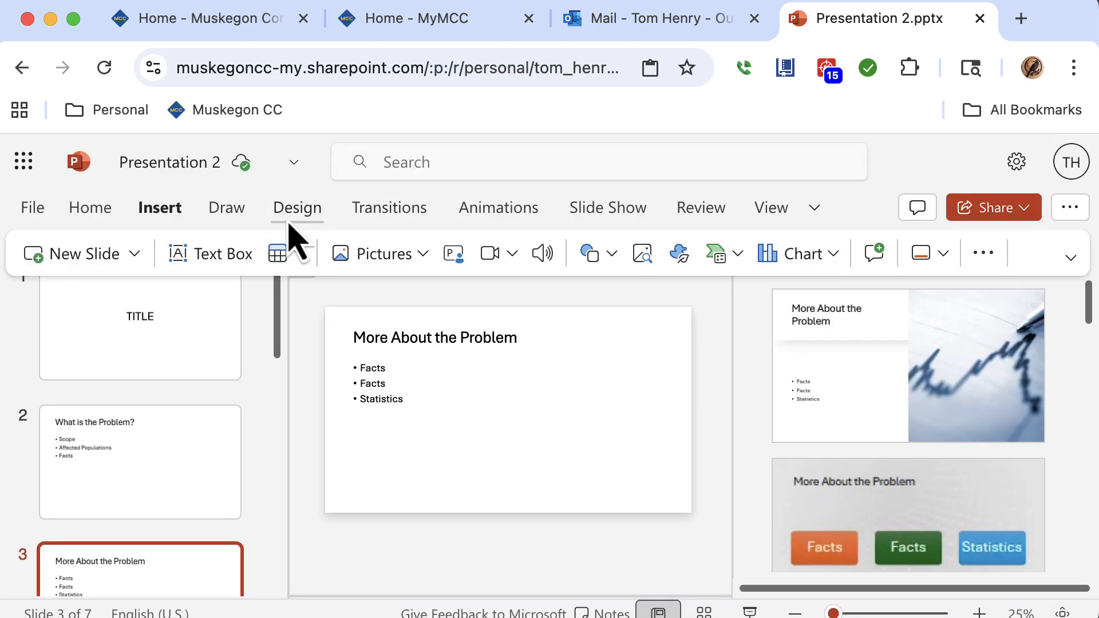
Insert a stock image of a cow standing in a field onto the third slide.
{"action": "left_click", "coordinate": [394, 259]}
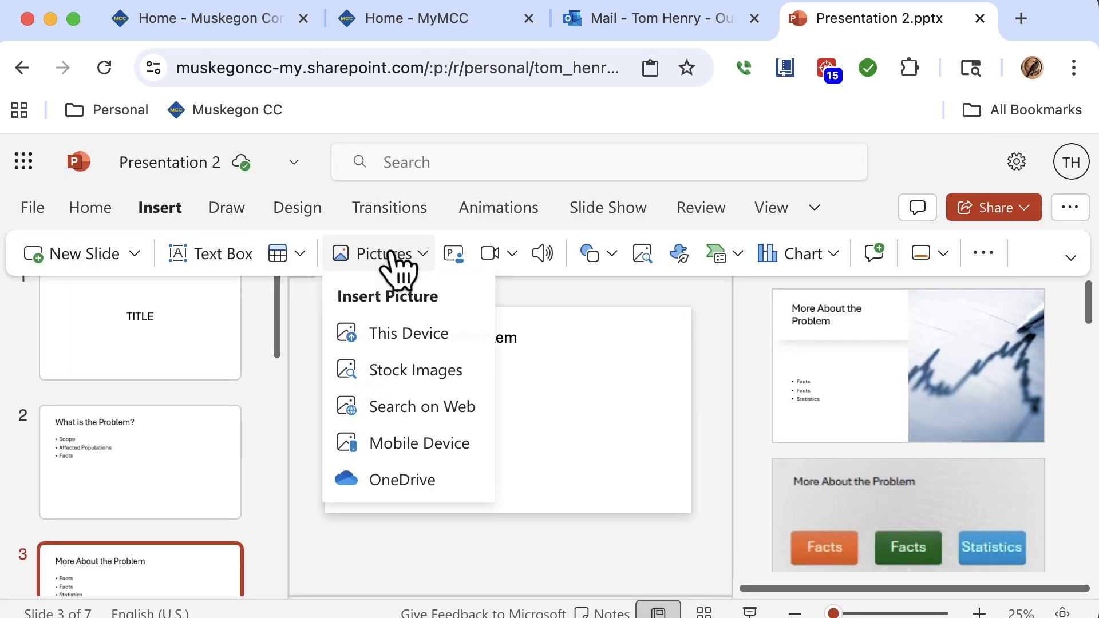
{"action": "left_click", "coordinate": [378, 370]}
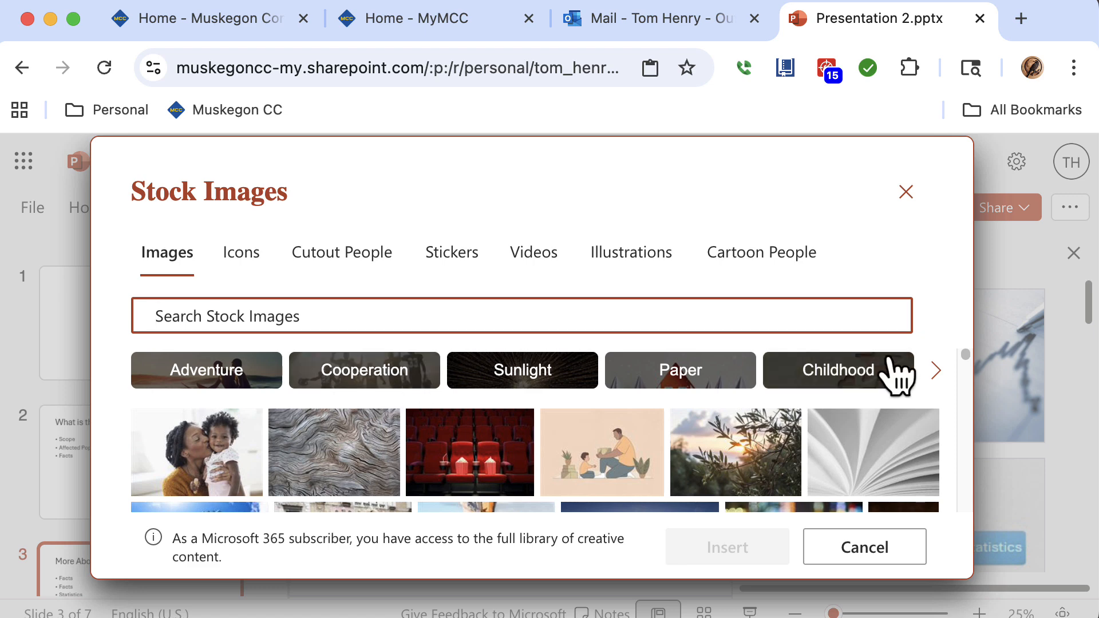
{"action": "scroll", "coordinate": [967, 369], "scroll_direction": "down", "scroll_amount": 3}
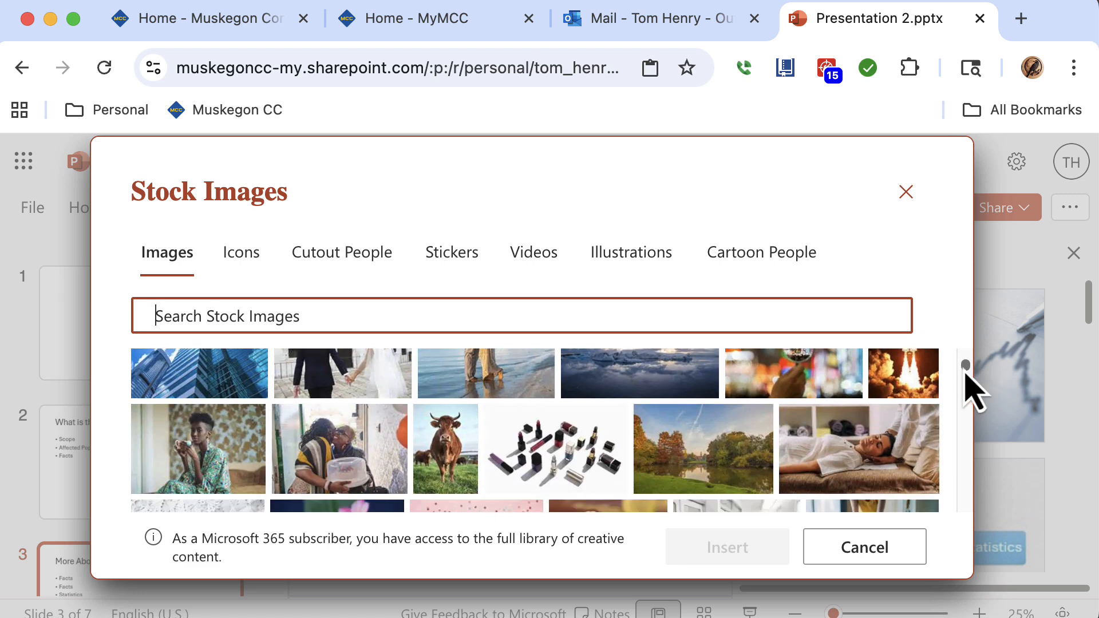
{"action": "scroll", "coordinate": [967, 389], "scroll_direction": "up", "scroll_amount": 1}
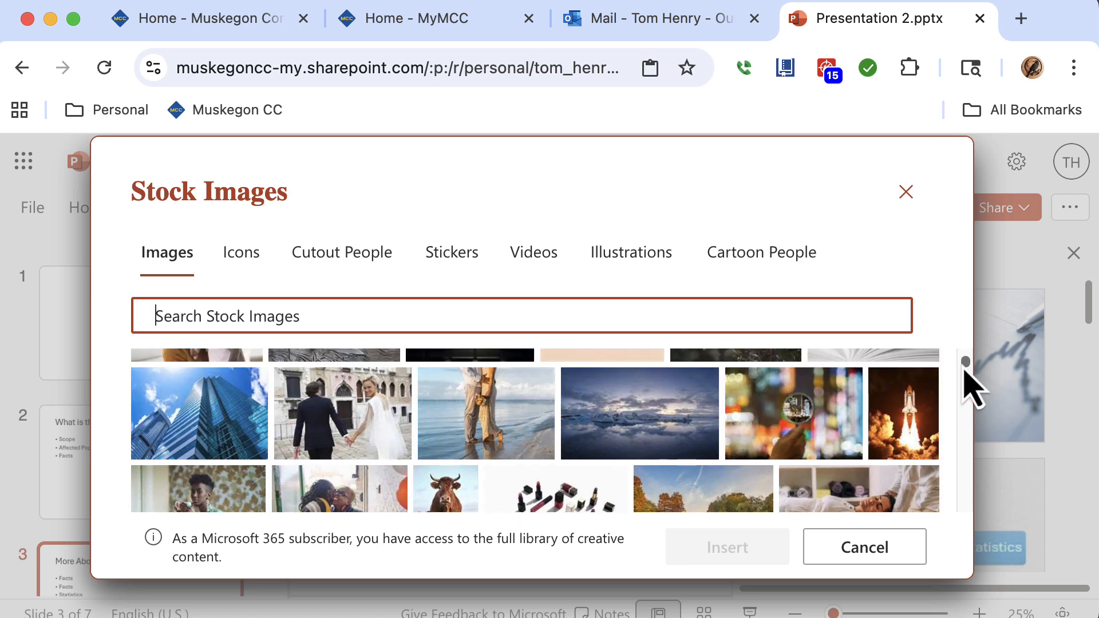
{"action": "left_click", "coordinate": [475, 499]}
{"action": "left_click", "coordinate": [720, 546]}
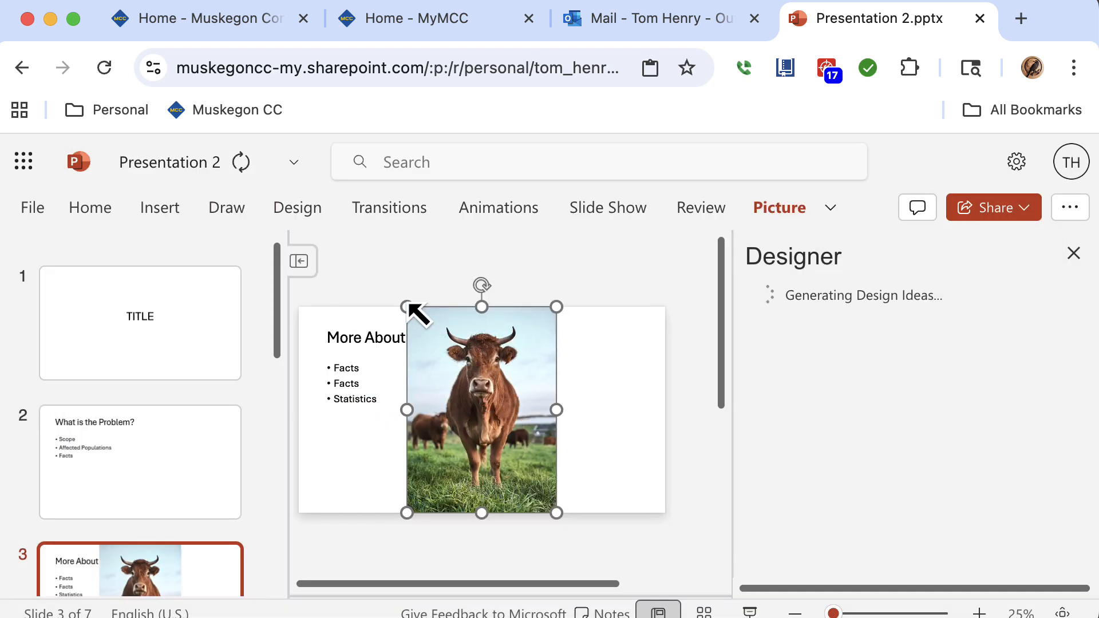
Shrink the cow picture and place it to the right of the bullet list.
{"action": "left_click_drag", "start_coordinate": [407, 307], "coordinate": [526, 390]}
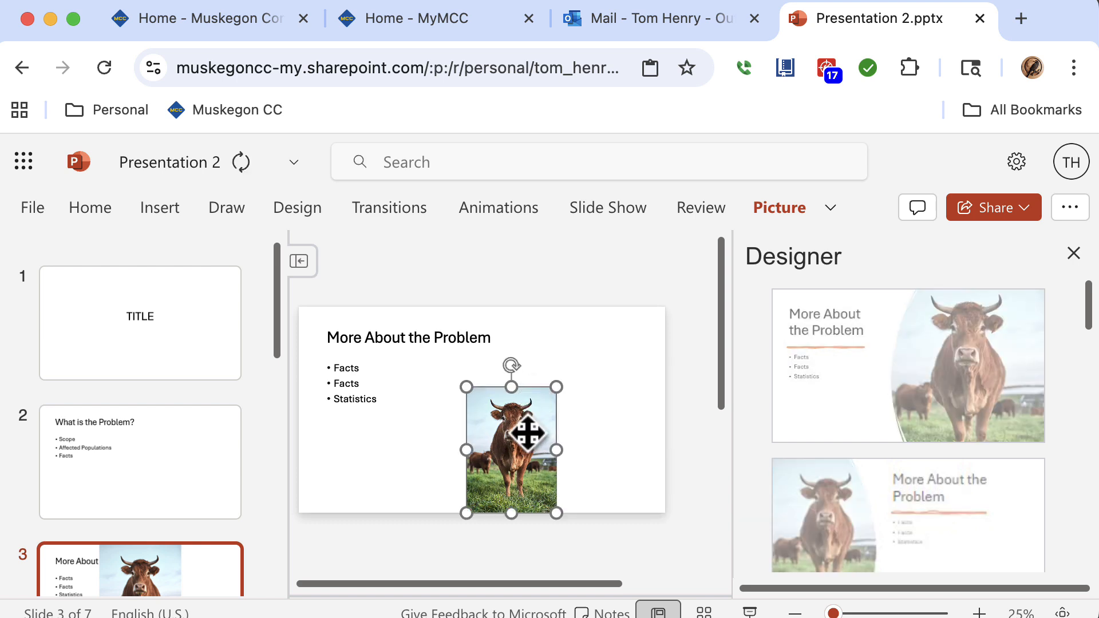
{"action": "left_click_drag", "start_coordinate": [525, 431], "coordinate": [584, 433]}
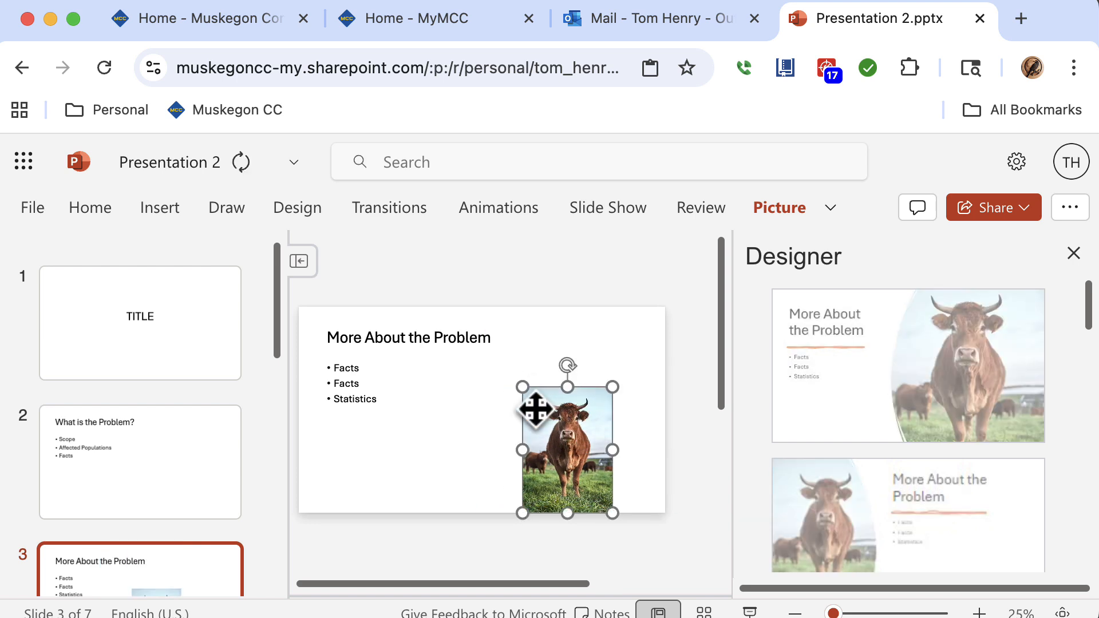
{"action": "left_click_drag", "start_coordinate": [528, 388], "coordinate": [510, 373]}
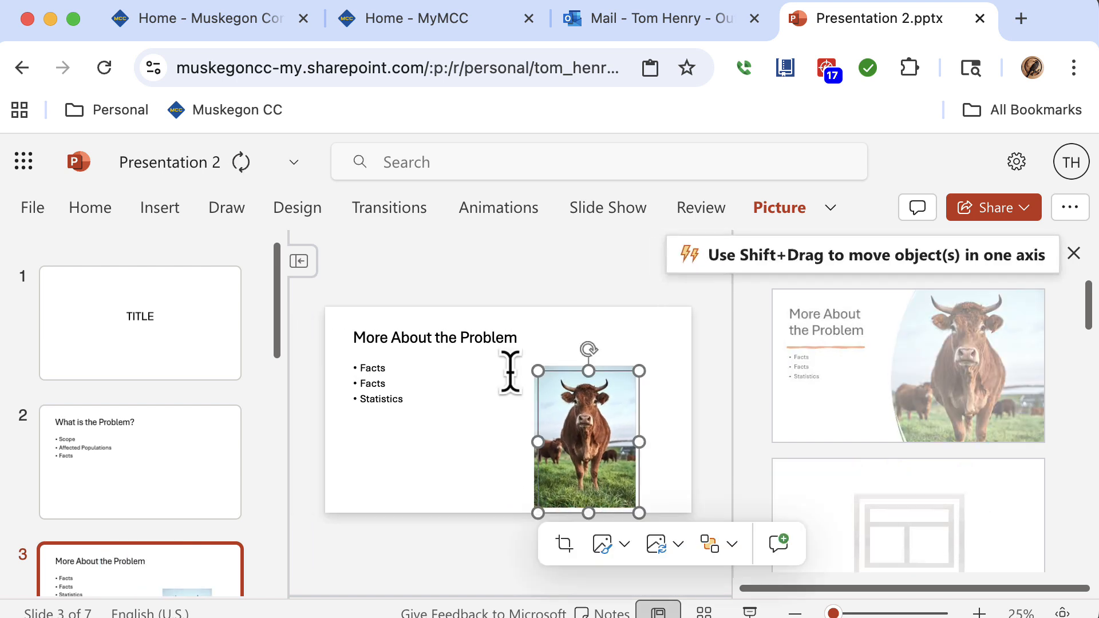
{"action": "left_click", "coordinate": [466, 396]}
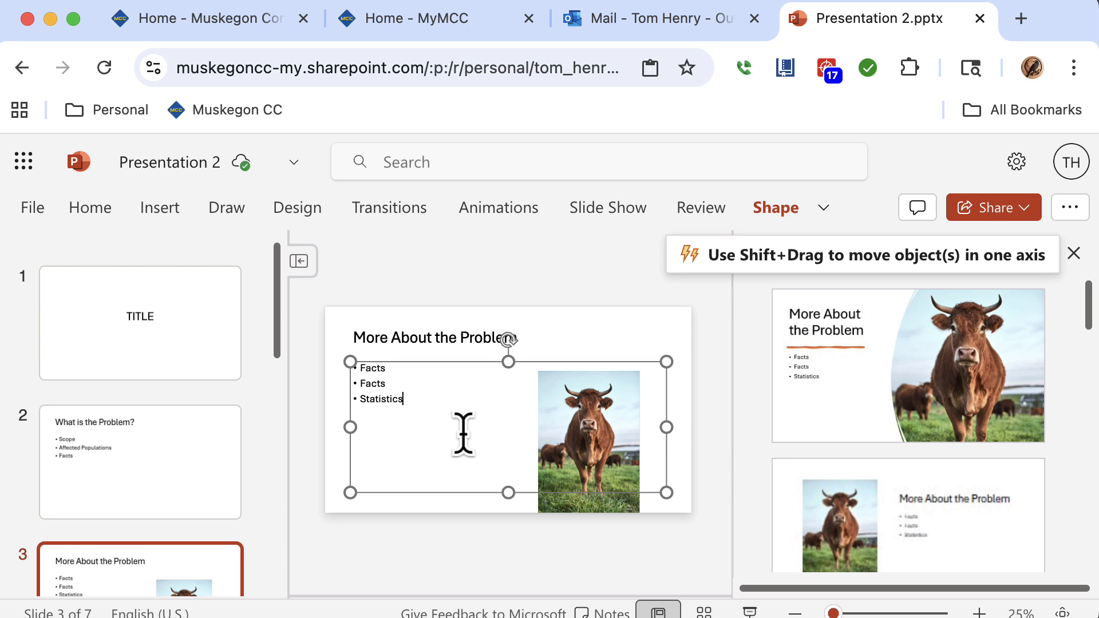
Insert a Basic Timeline SmartArt graphic on the fourth slide and enlarge it slightly.
{"action": "left_click", "coordinate": [174, 210]}
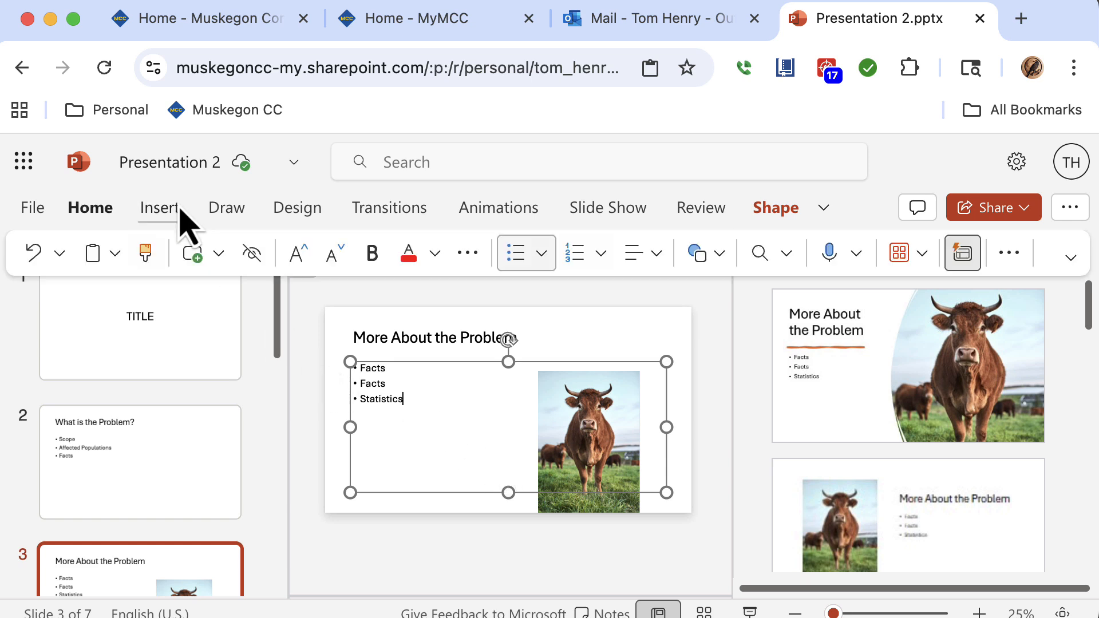
{"action": "left_click_drag", "start_coordinate": [277, 332], "coordinate": [245, 434]}
{"action": "left_click", "coordinate": [220, 430]}
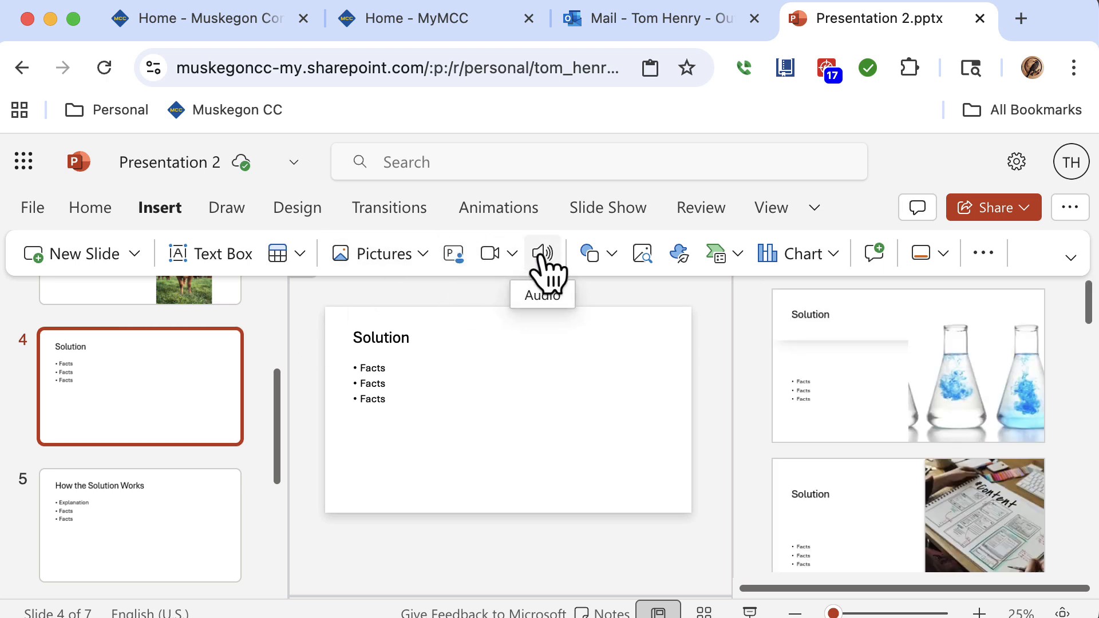
{"action": "left_click", "coordinate": [549, 278]}
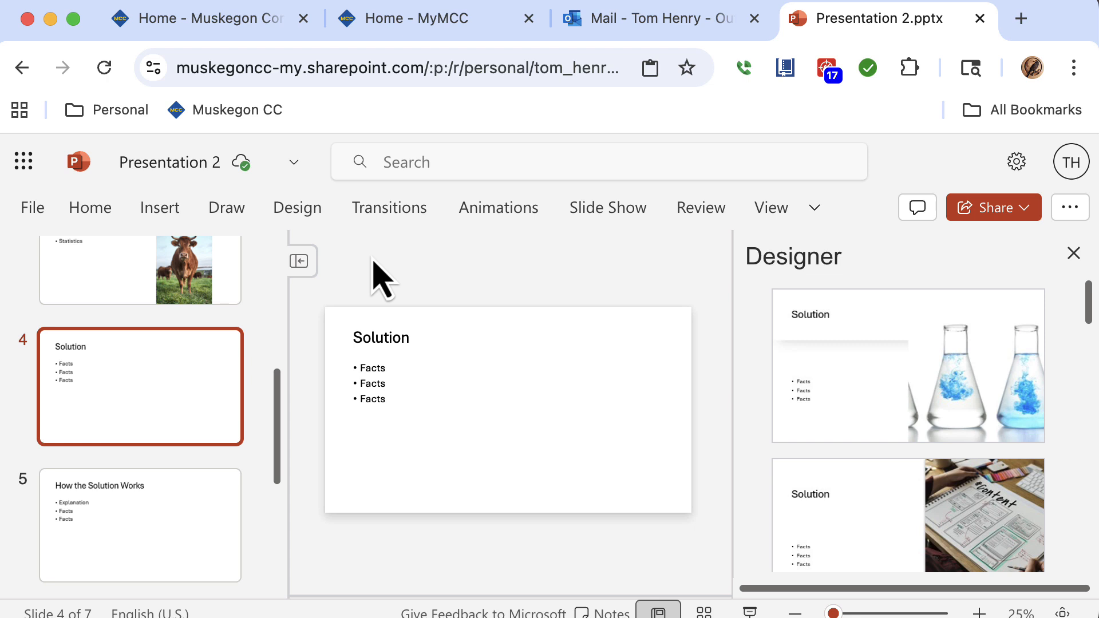
{"action": "left_click", "coordinate": [159, 209]}
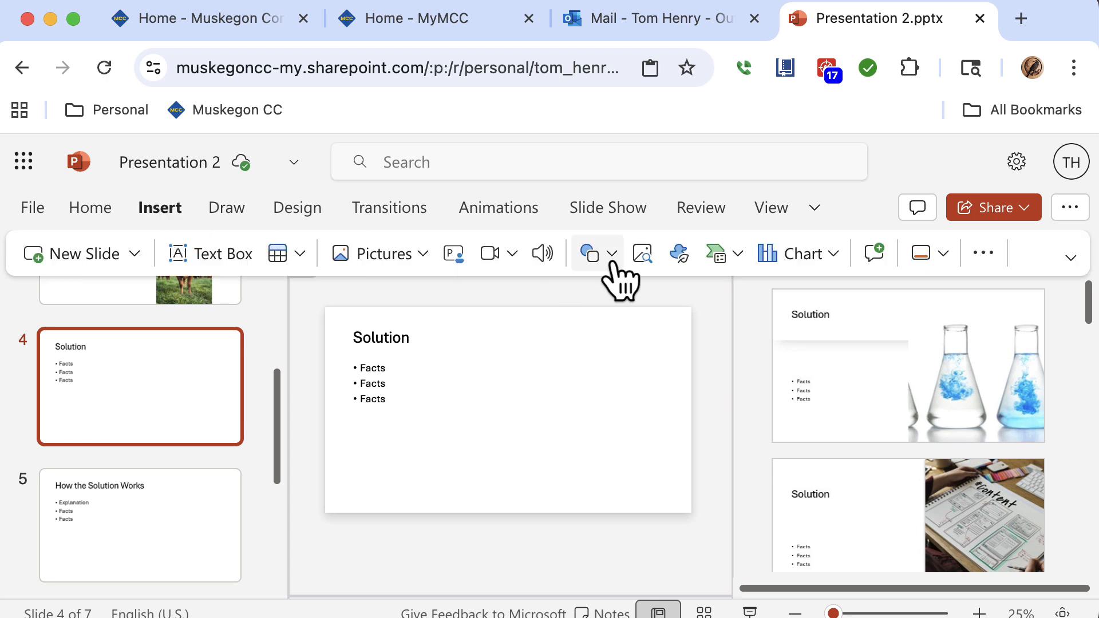
{"action": "left_click", "coordinate": [716, 253]}
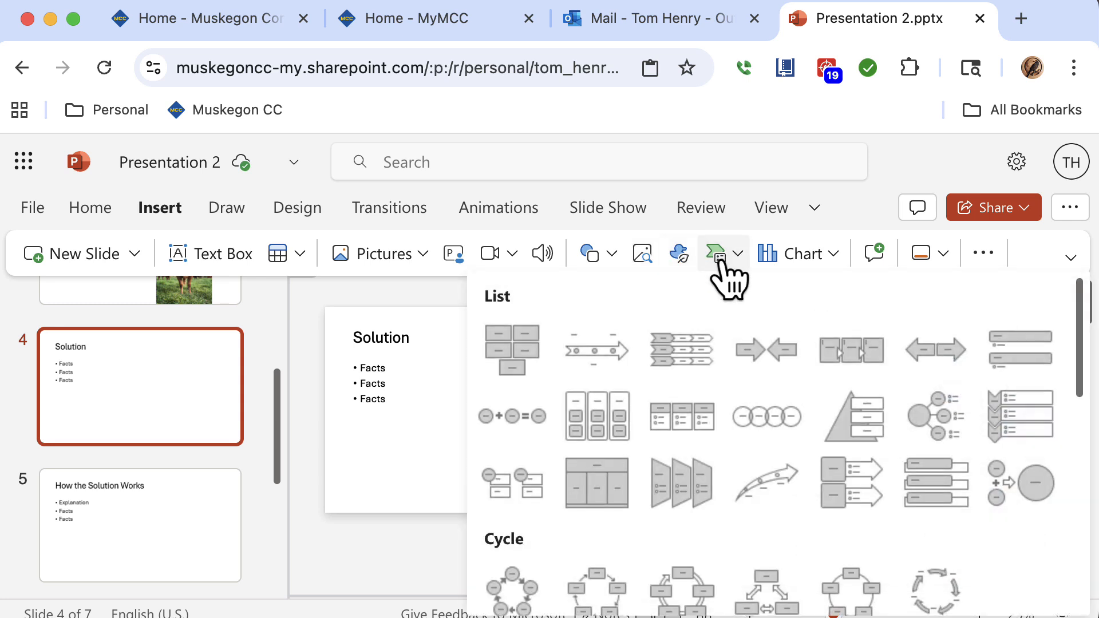
{"action": "left_click", "coordinate": [619, 346]}
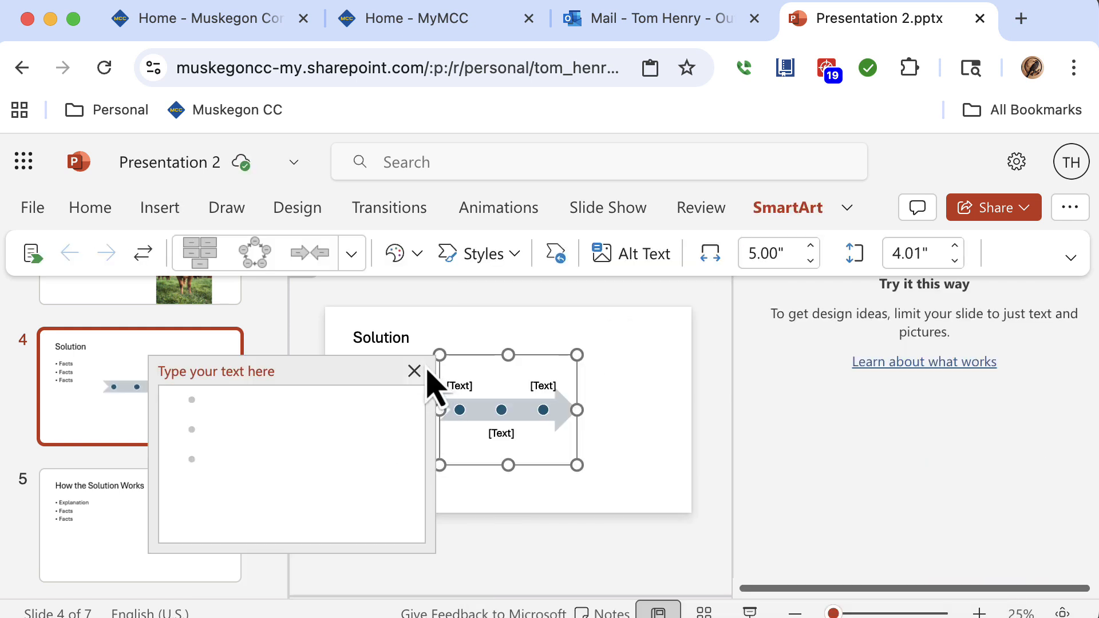
{"action": "left_click", "coordinate": [414, 370]}
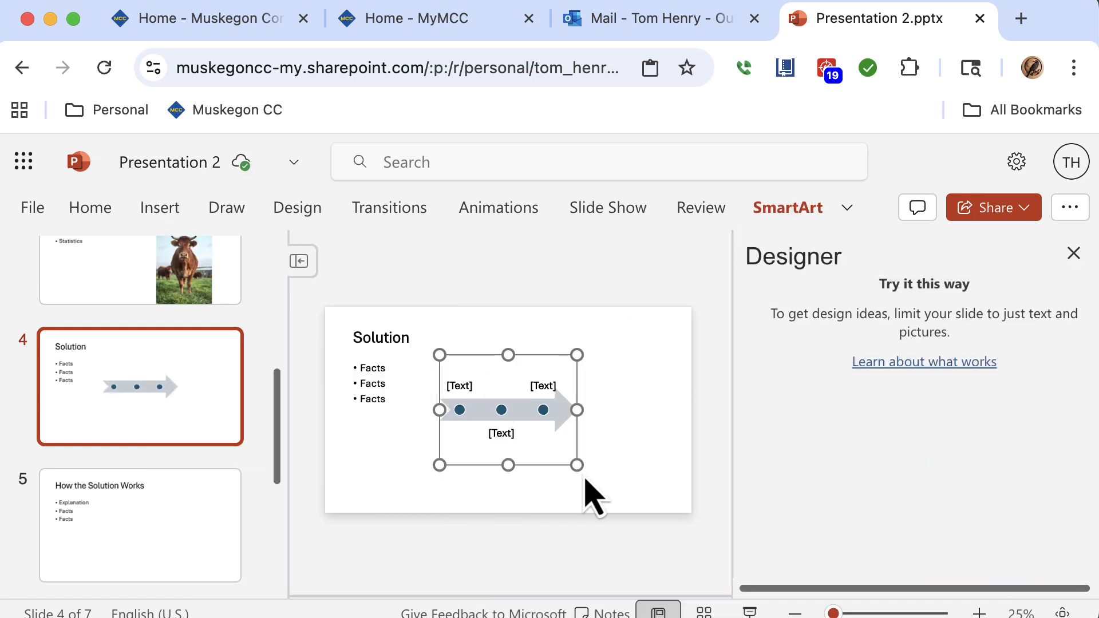
{"action": "left_click_drag", "start_coordinate": [577, 465], "coordinate": [640, 478]}
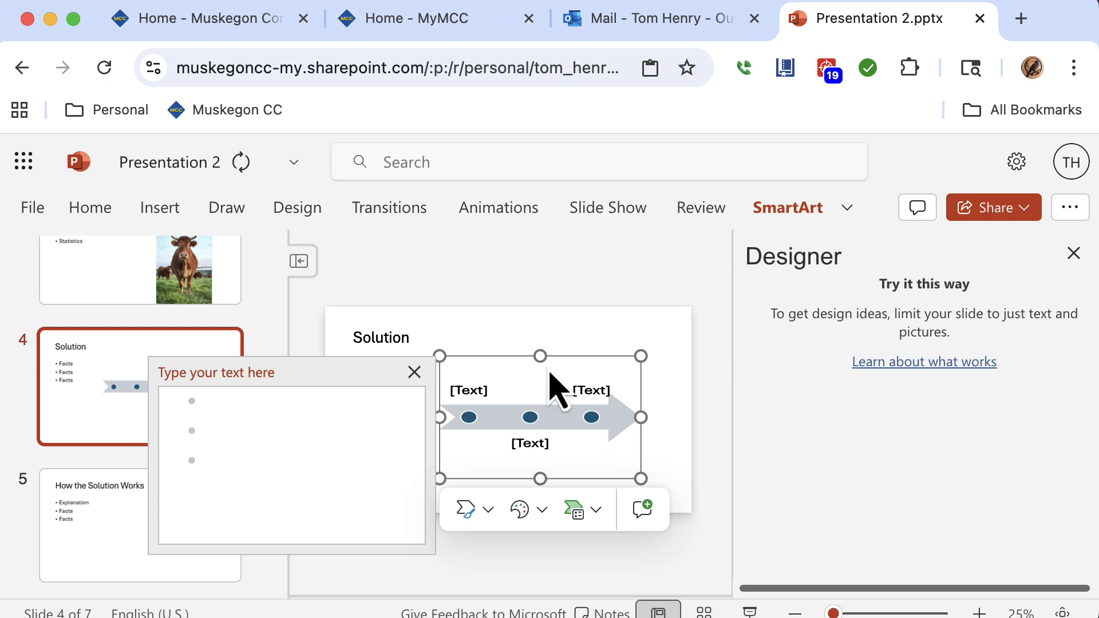
{"action": "left_click", "coordinate": [564, 329]}
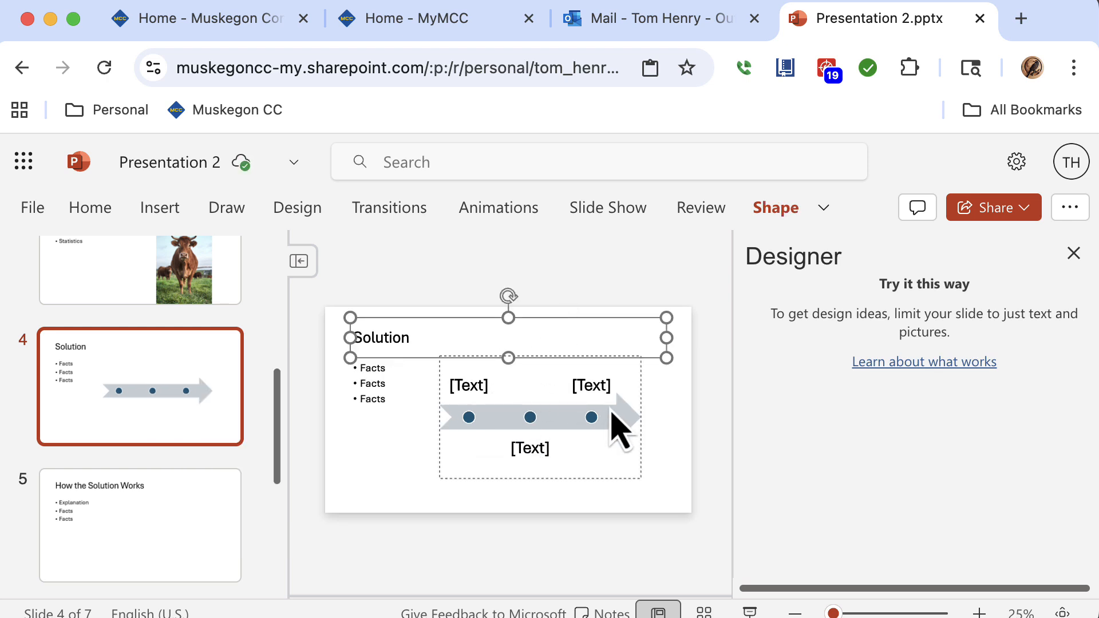
{"action": "left_click", "coordinate": [191, 500]}
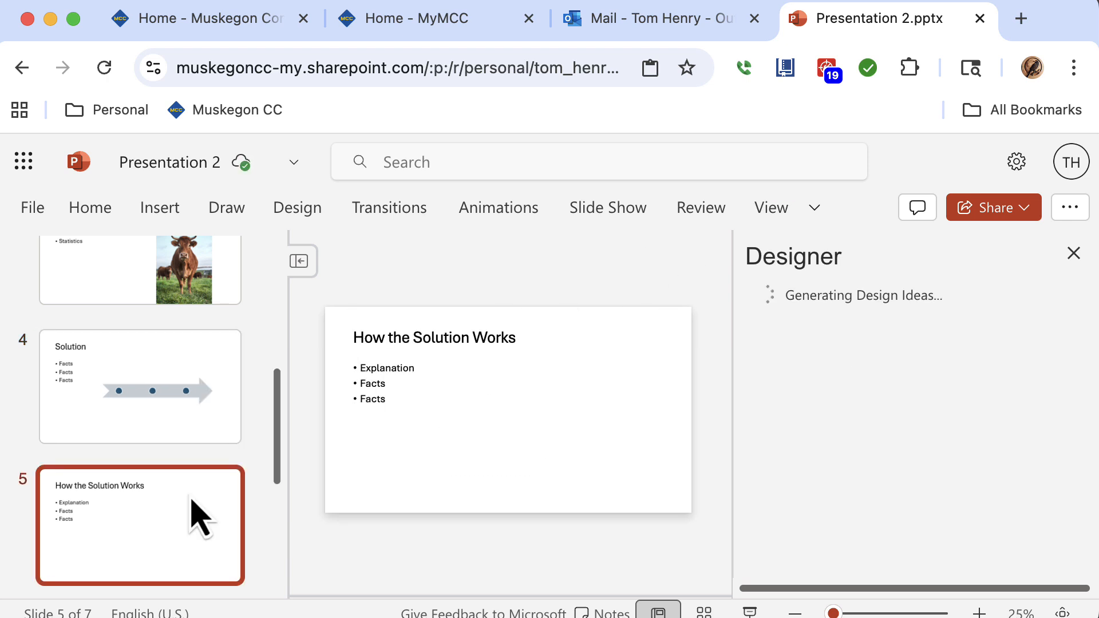
{"action": "left_click", "coordinate": [169, 212]}
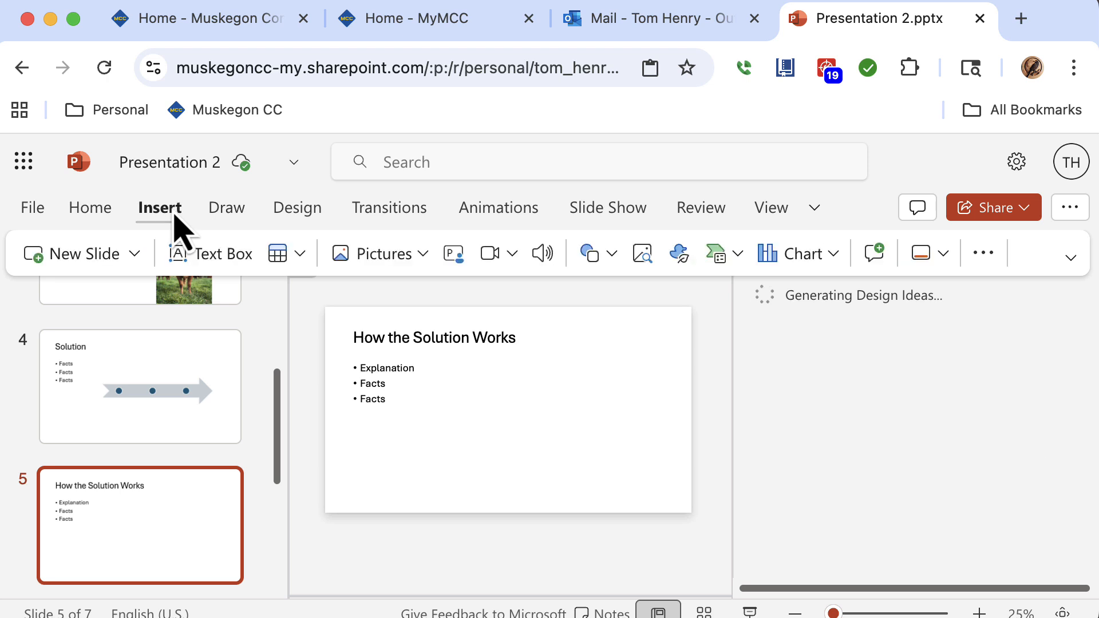
{"action": "left_click", "coordinate": [824, 258]}
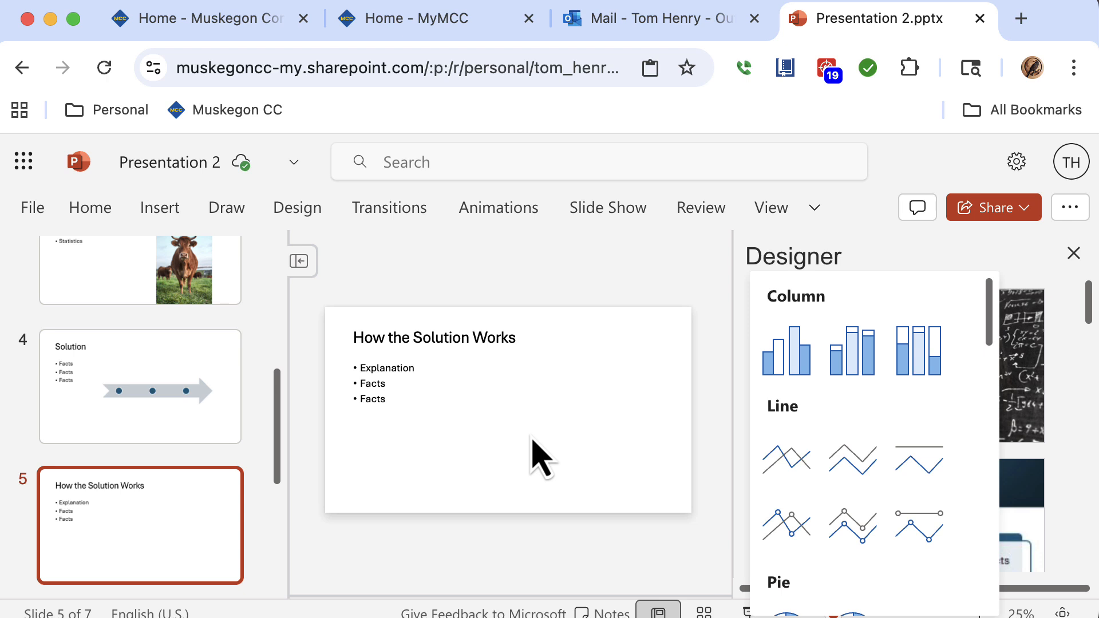
{"action": "left_click", "coordinate": [274, 459]}
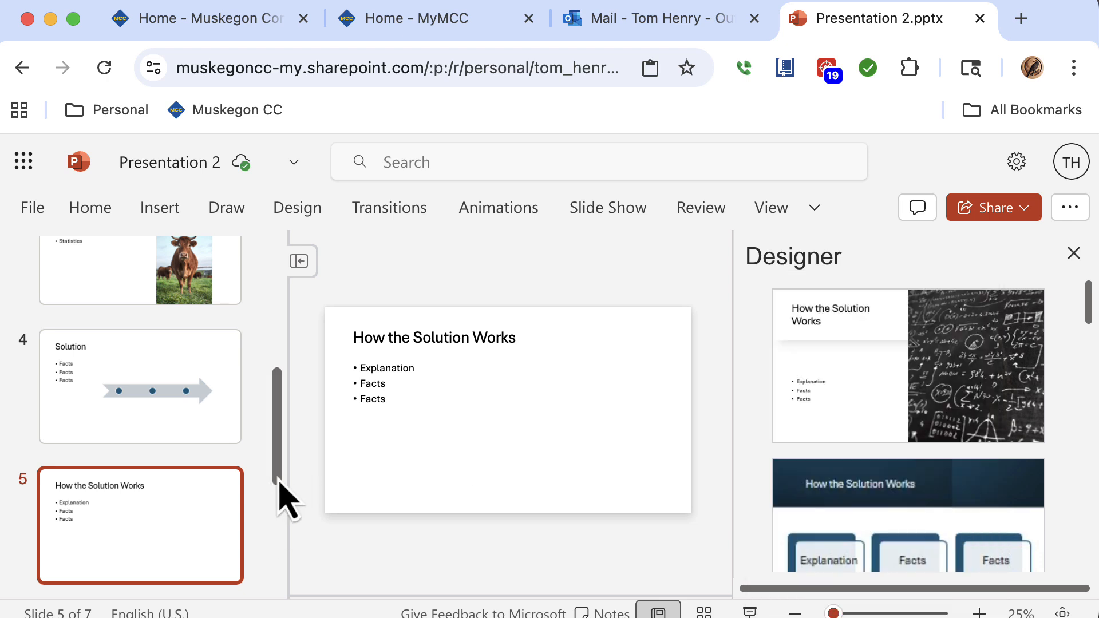
Try out two different design themes on the presentation from the first slide.
{"action": "left_click_drag", "start_coordinate": [279, 483], "coordinate": [271, 275]}
{"action": "left_click", "coordinate": [184, 466]}
{"action": "left_click", "coordinate": [197, 575]}
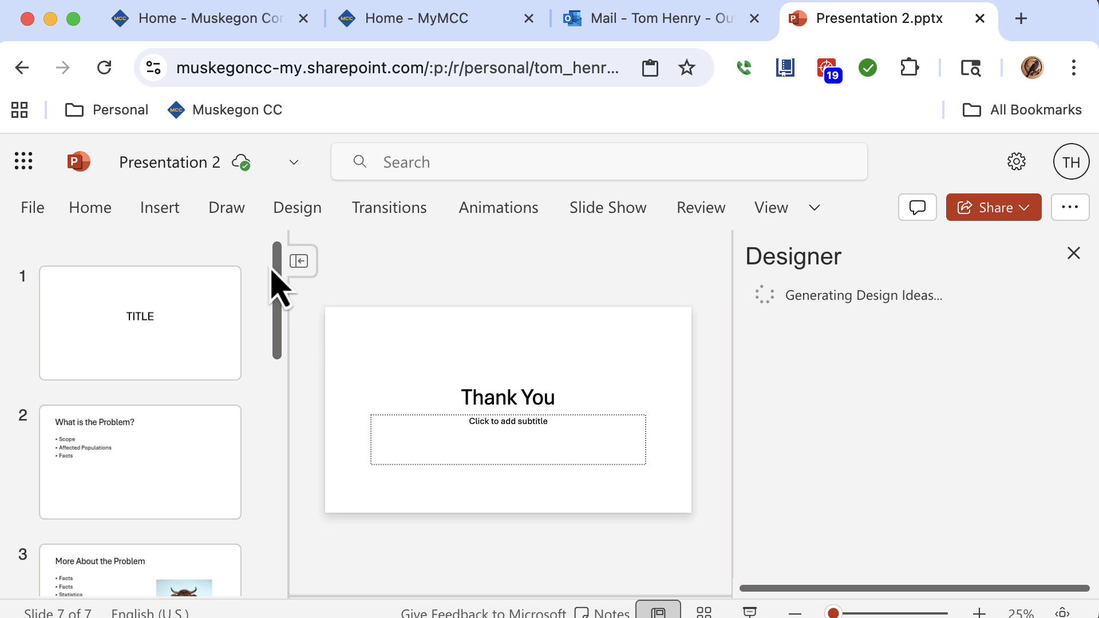
{"action": "left_click", "coordinate": [204, 352]}
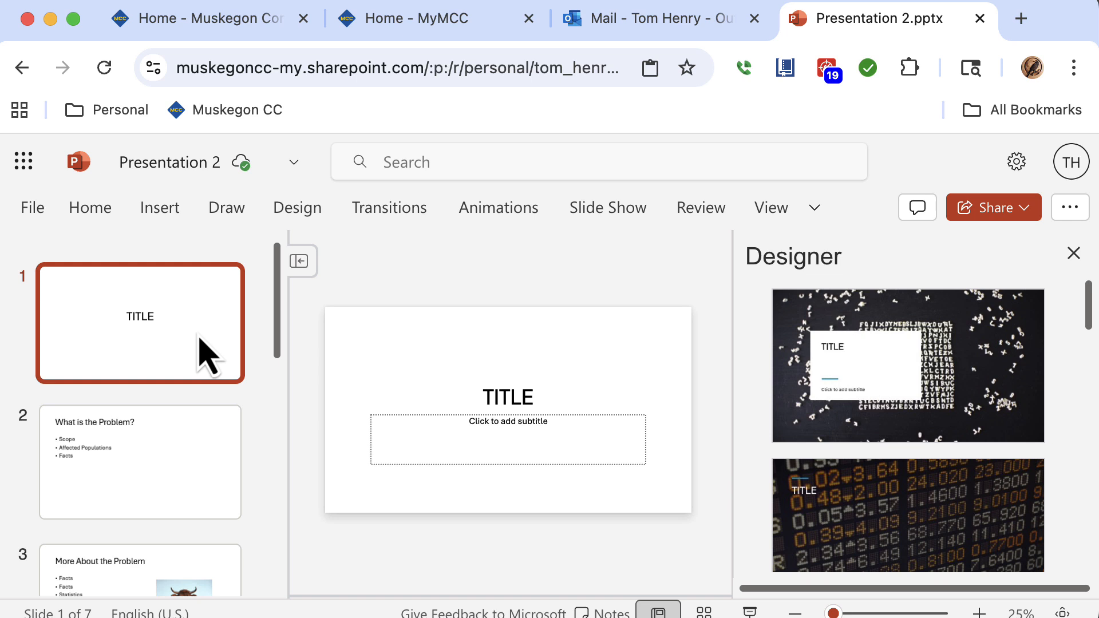
{"action": "left_click", "coordinate": [316, 215]}
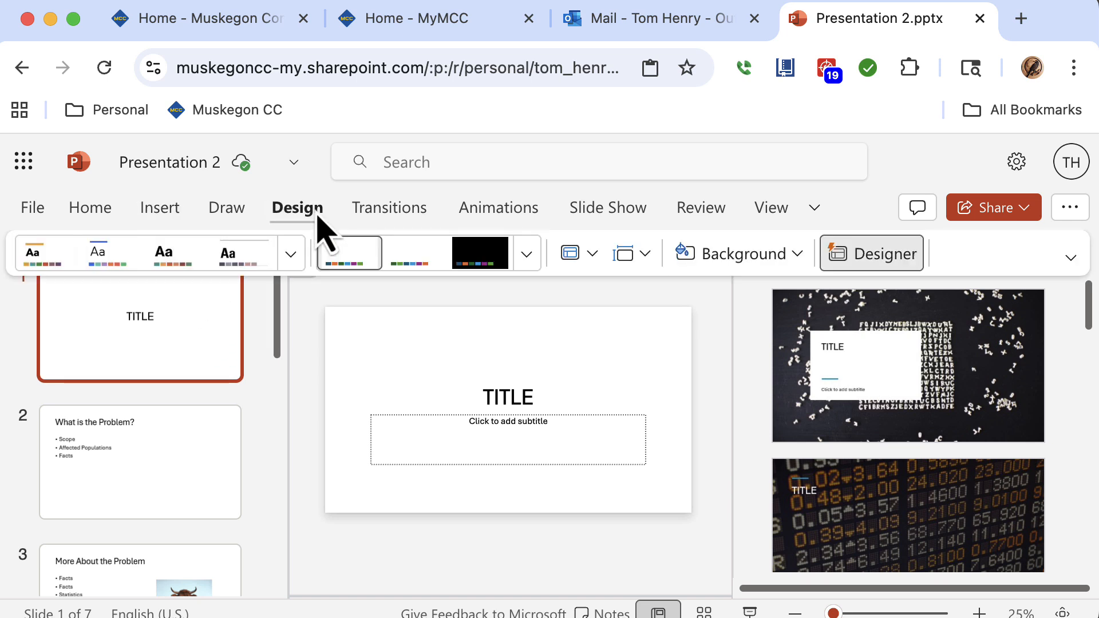
{"action": "left_click", "coordinate": [292, 255]}
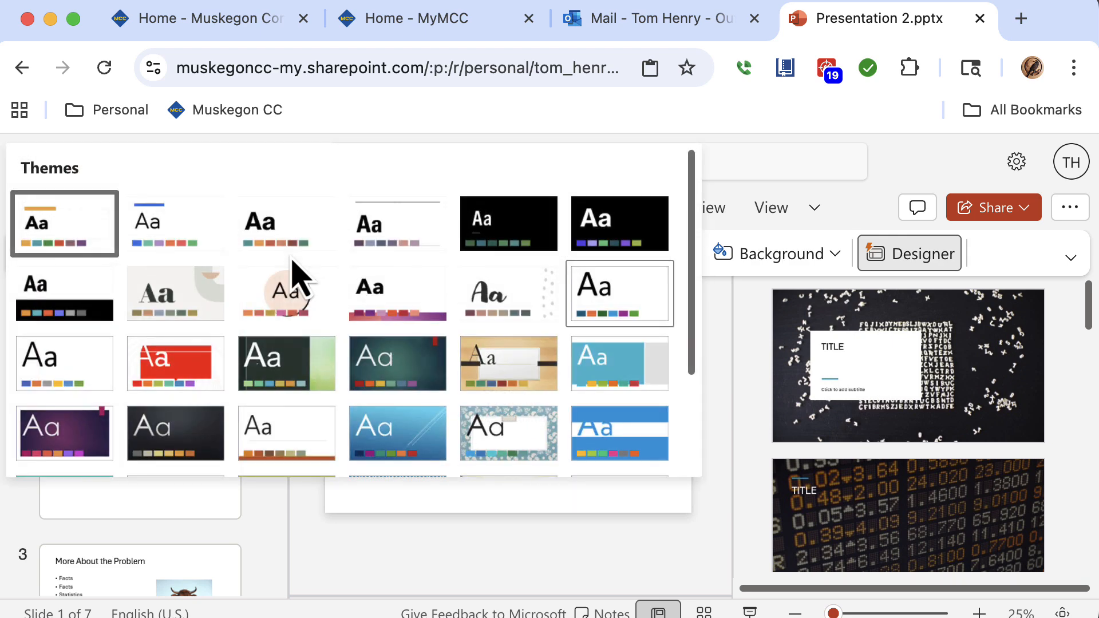
{"action": "left_click", "coordinate": [216, 252]}
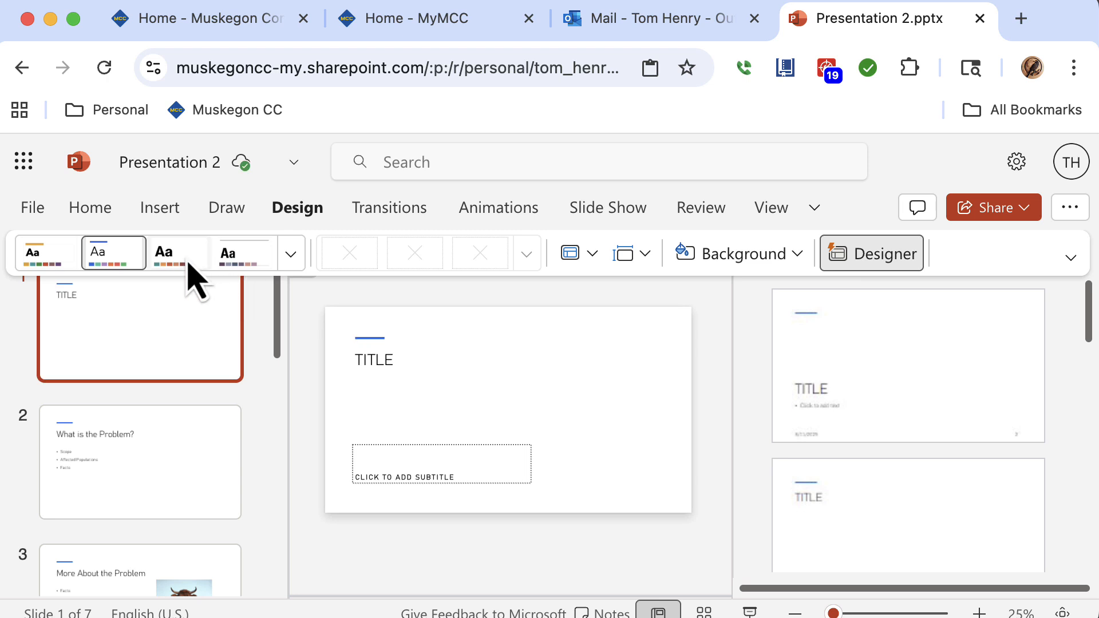
{"action": "left_click", "coordinate": [188, 264]}
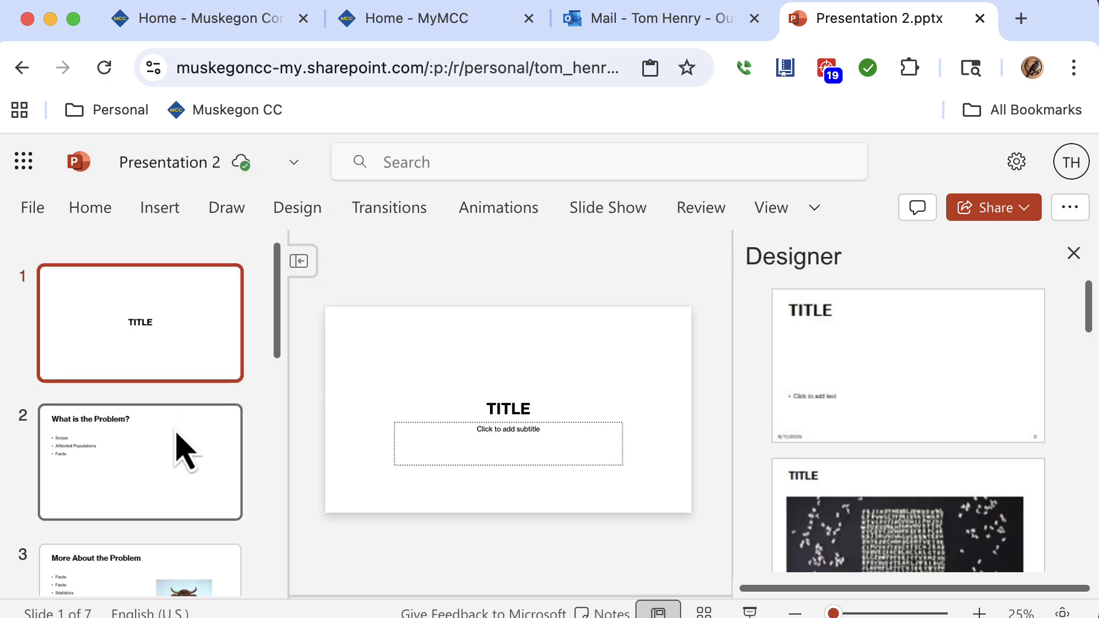
Apply the theme with thin rule lines and uppercase titles to the presentation.
{"action": "left_click", "coordinate": [178, 436]}
{"action": "left_click", "coordinate": [296, 213]}
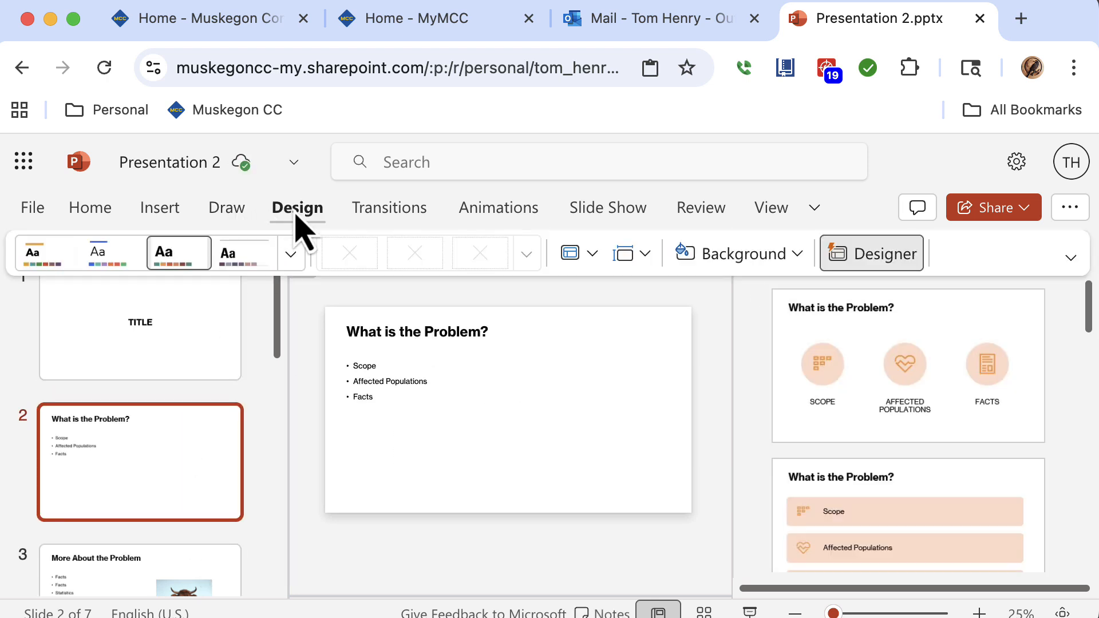
{"action": "left_click", "coordinate": [243, 260]}
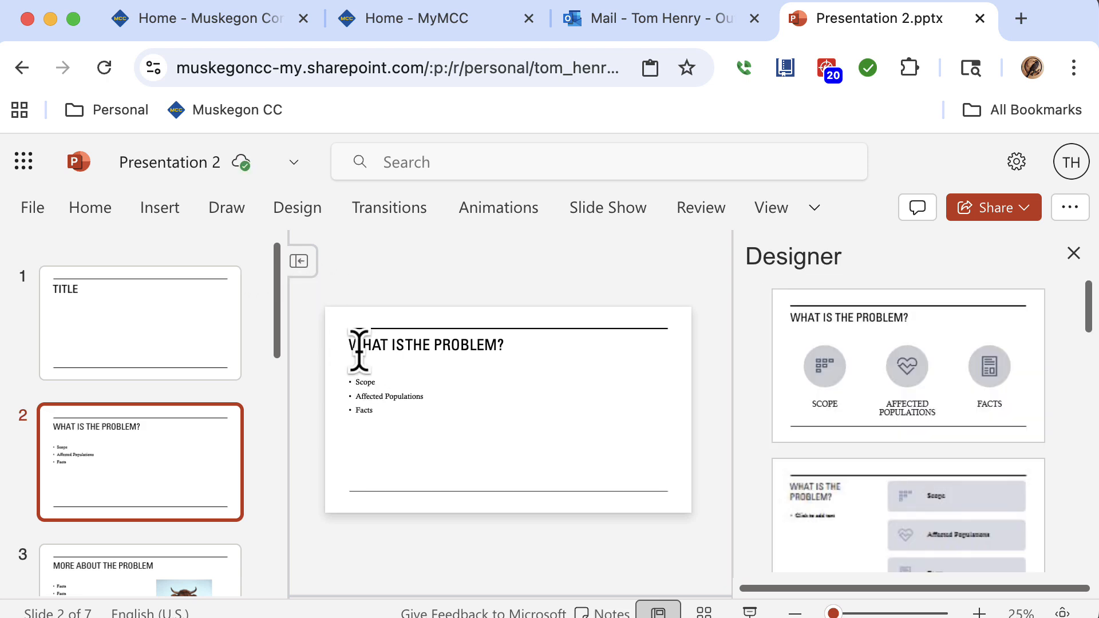
Apply a Designer layout showing the bullets as icon boxes beside the title on the second slide.
{"action": "left_click", "coordinate": [829, 334]}
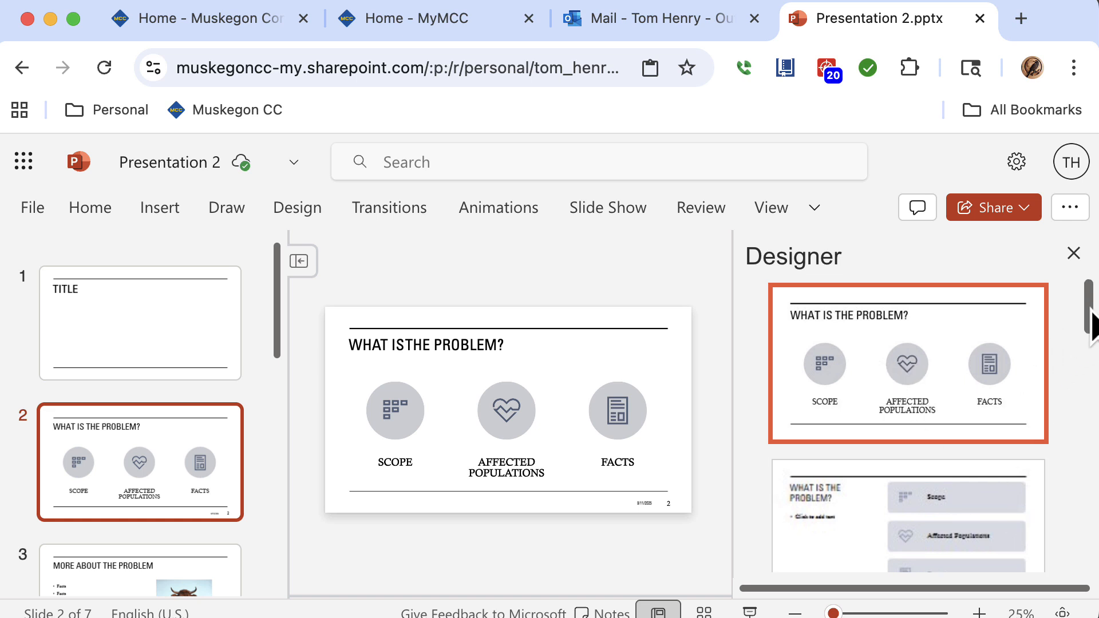
{"action": "left_click_drag", "start_coordinate": [1090, 329], "coordinate": [1087, 364]}
{"action": "left_click", "coordinate": [1006, 422]}
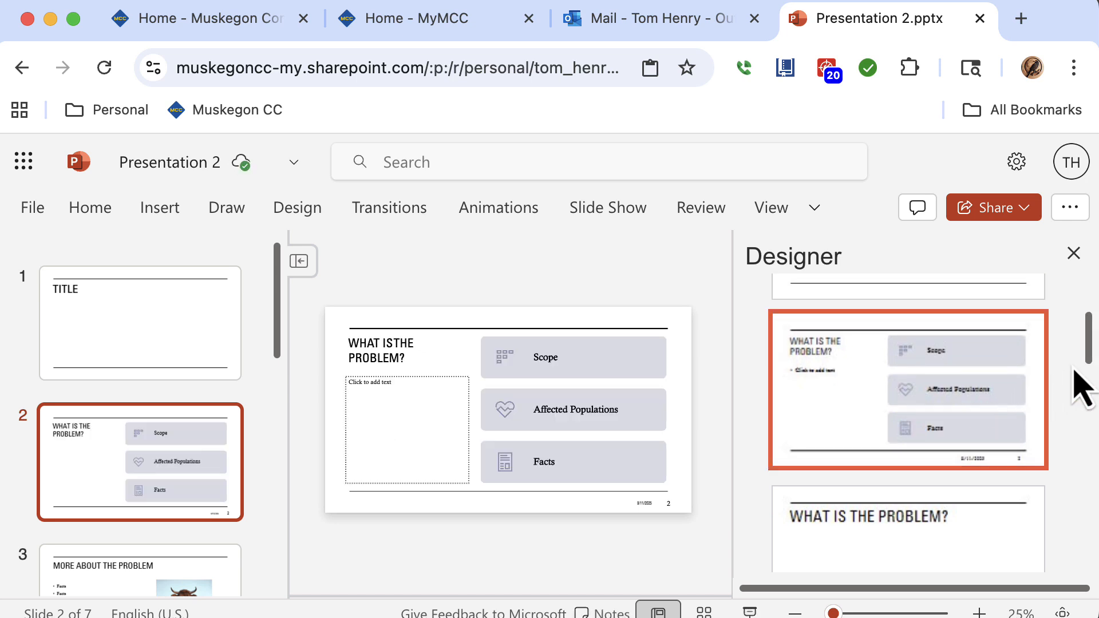
Apply a Designer layout to the third slide with a two-line title beside a large cow photo.
{"action": "left_click_drag", "start_coordinate": [1089, 368], "coordinate": [1085, 406]}
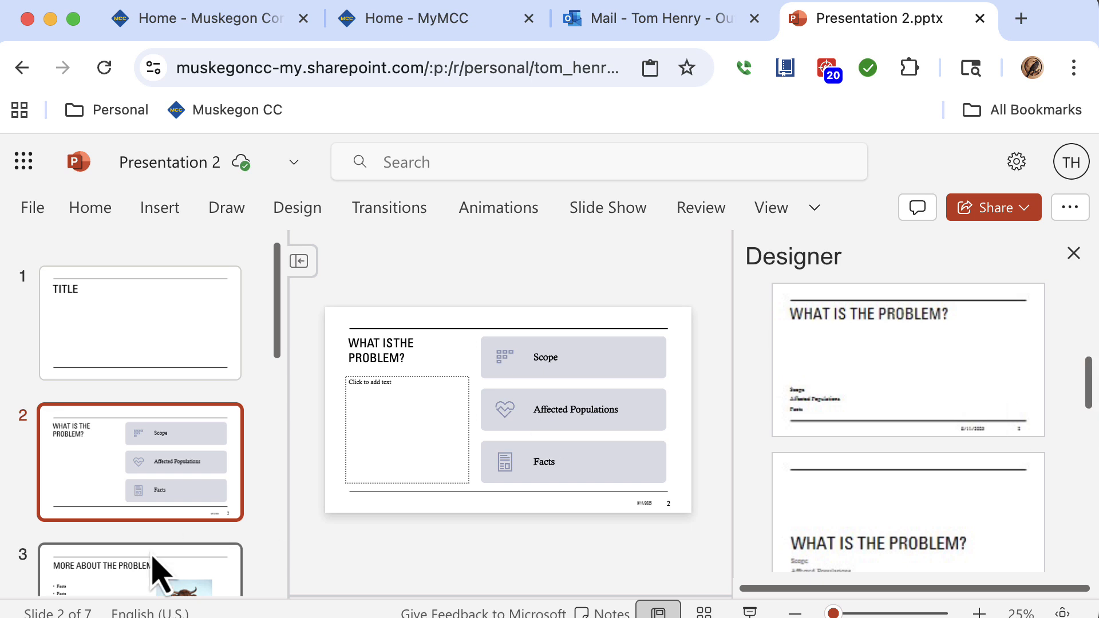
{"action": "left_click", "coordinate": [144, 579]}
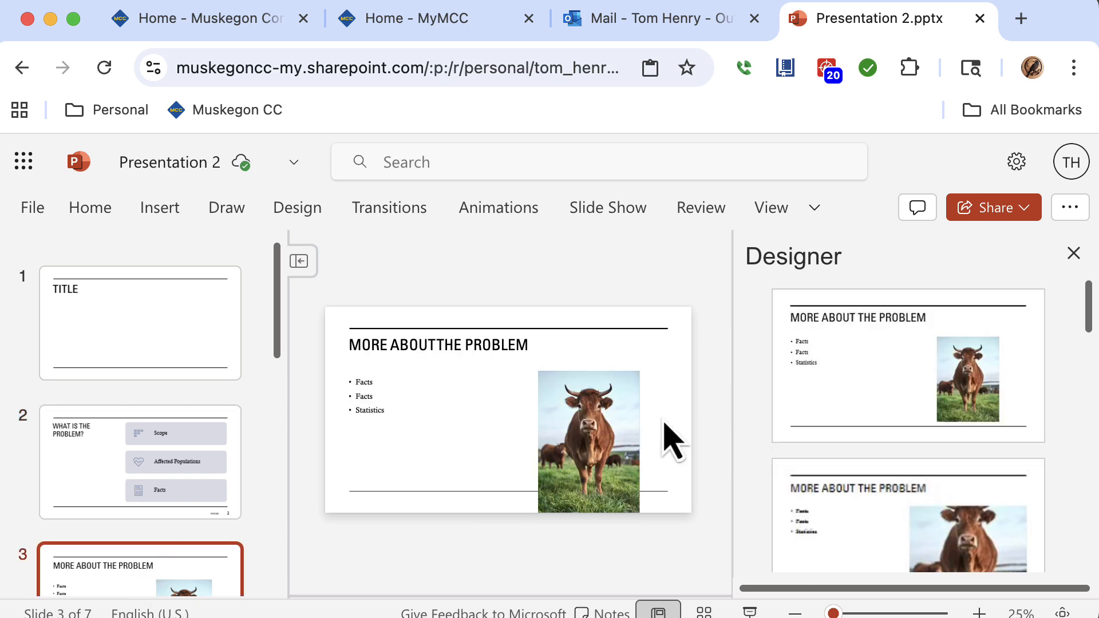
{"action": "left_click_drag", "start_coordinate": [1089, 320], "coordinate": [1086, 350]}
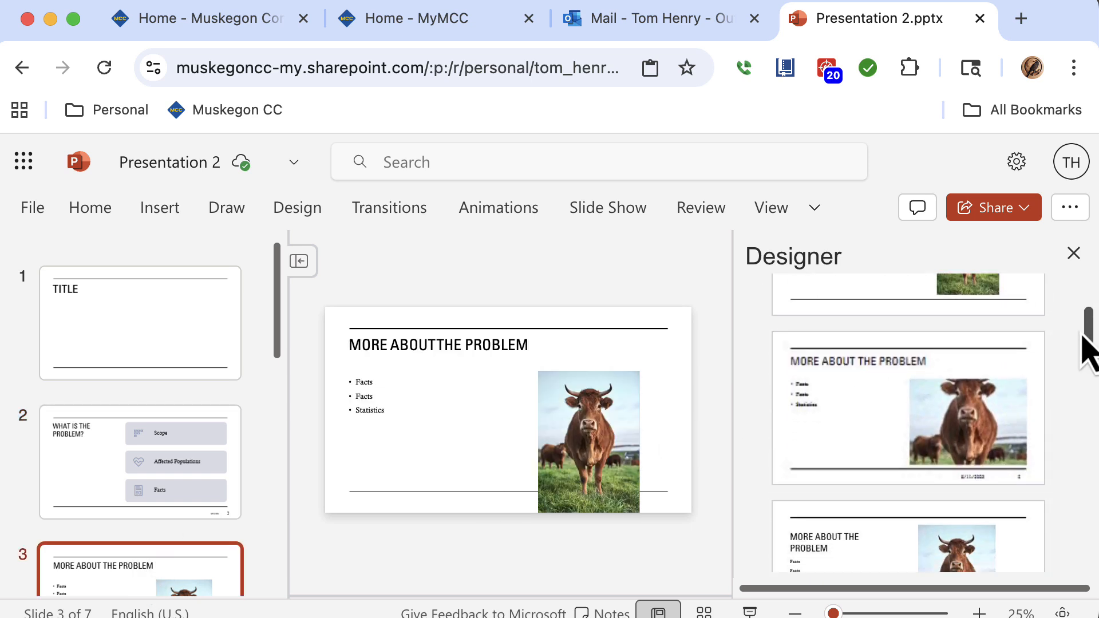
{"action": "left_click", "coordinate": [1007, 416]}
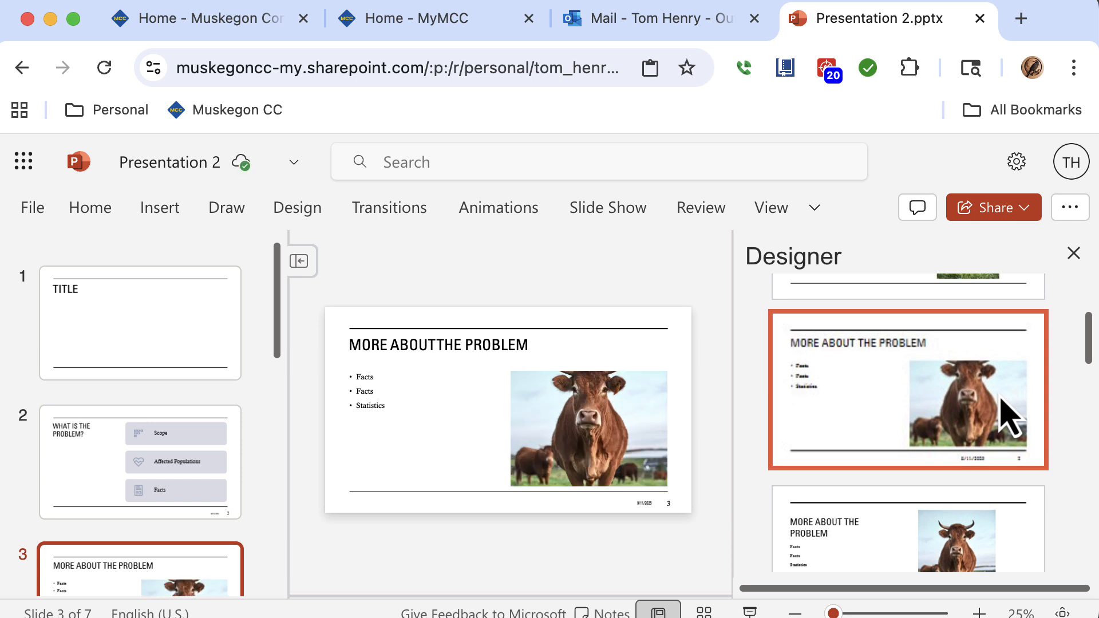
{"action": "left_click_drag", "start_coordinate": [1089, 356], "coordinate": [1089, 435]}
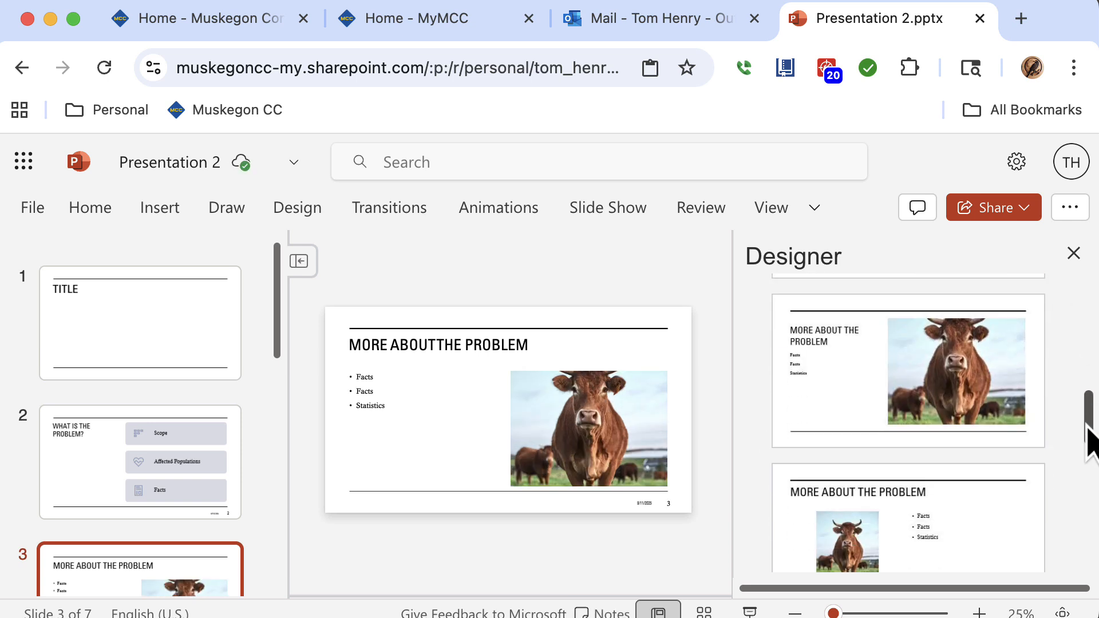
{"action": "left_click", "coordinate": [1016, 412]}
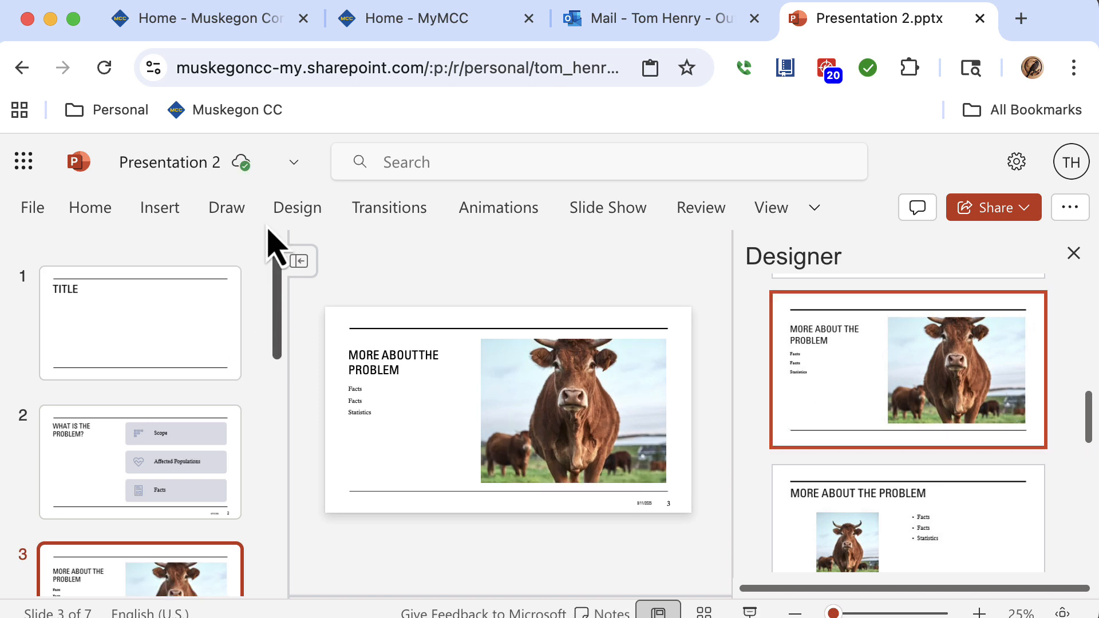
Try the floral-patterned theme on the presentation and return to the first slide.
{"action": "left_click", "coordinate": [297, 216]}
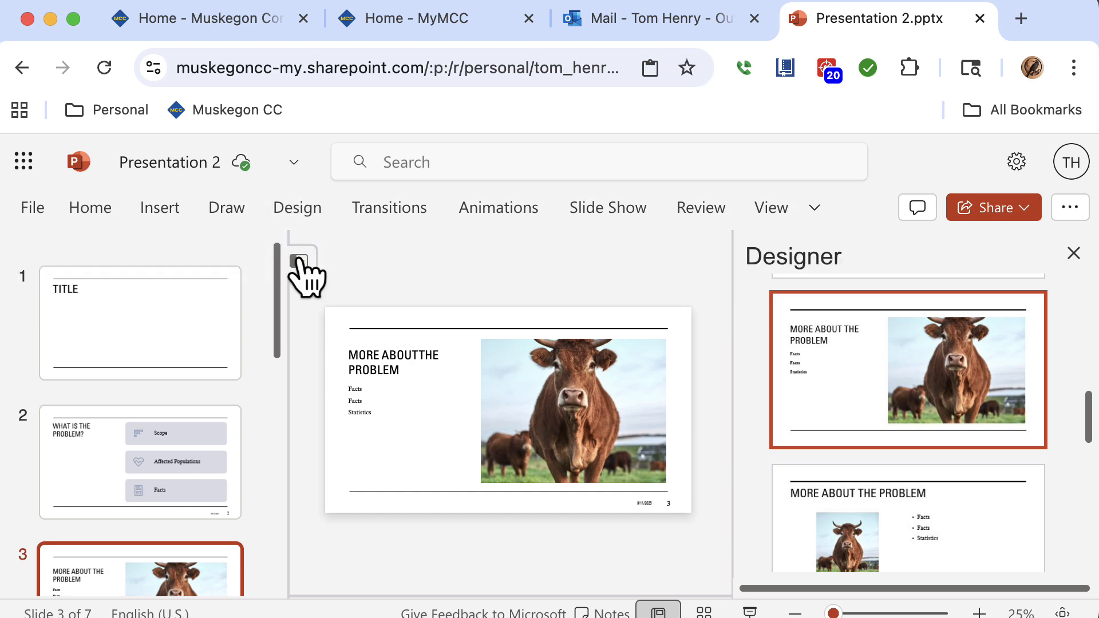
{"action": "left_click", "coordinate": [299, 263]}
{"action": "left_click", "coordinate": [297, 213]}
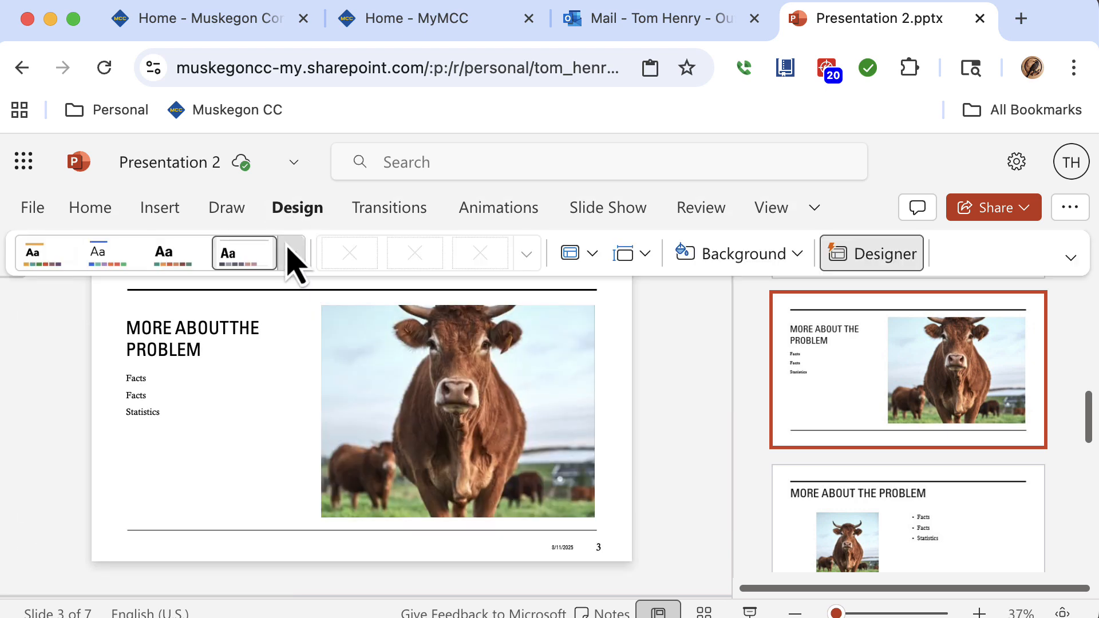
{"action": "left_click", "coordinate": [293, 258]}
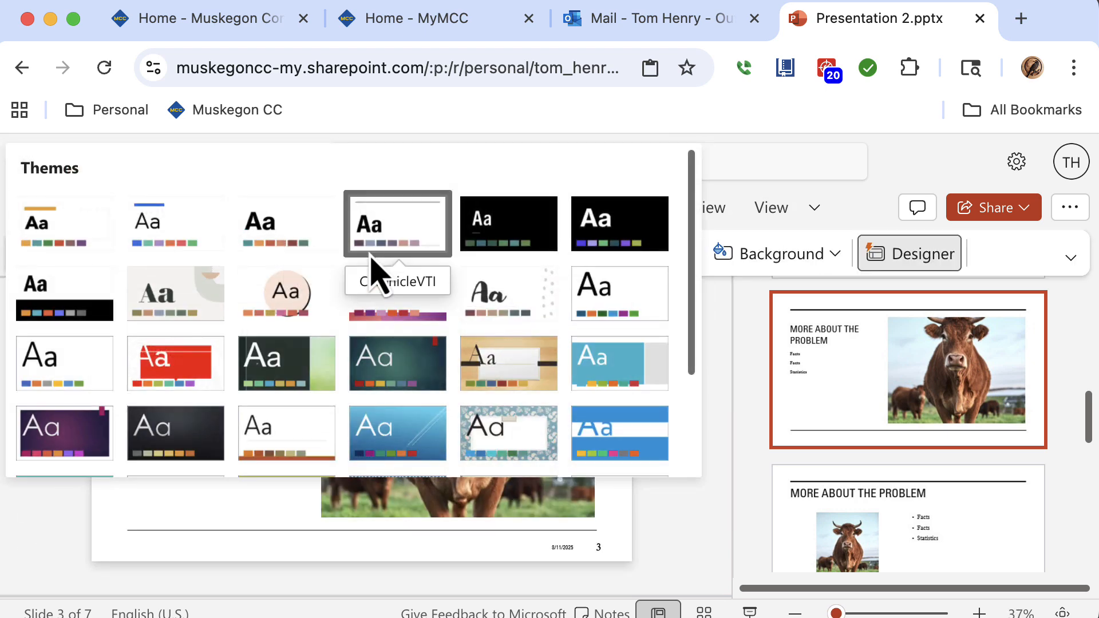
{"action": "left_click", "coordinate": [484, 418]}
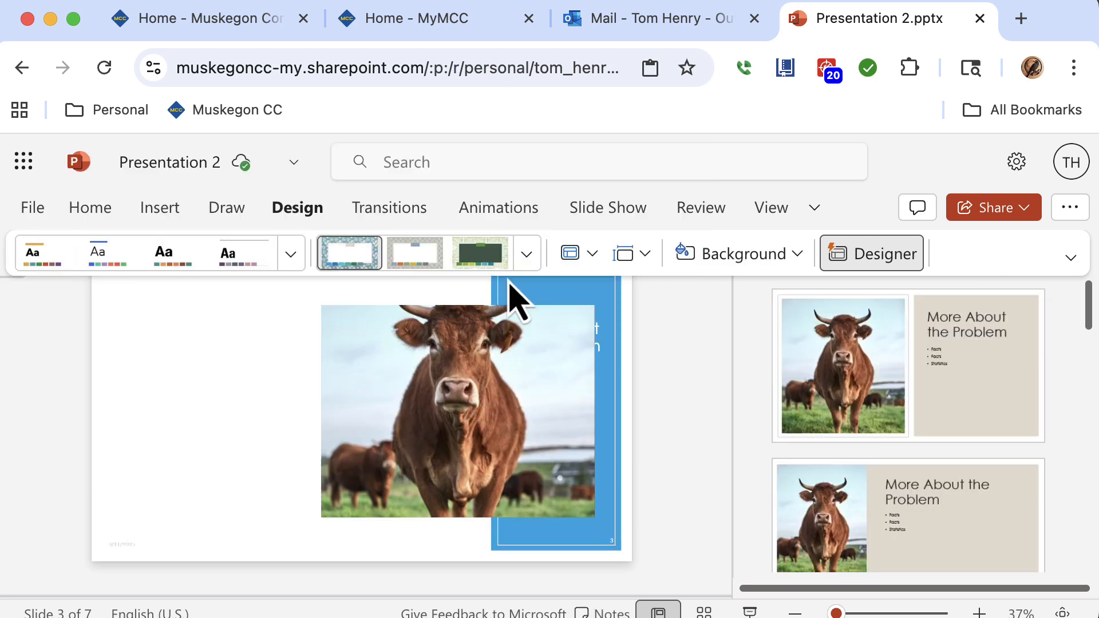
{"action": "left_click", "coordinate": [369, 263]}
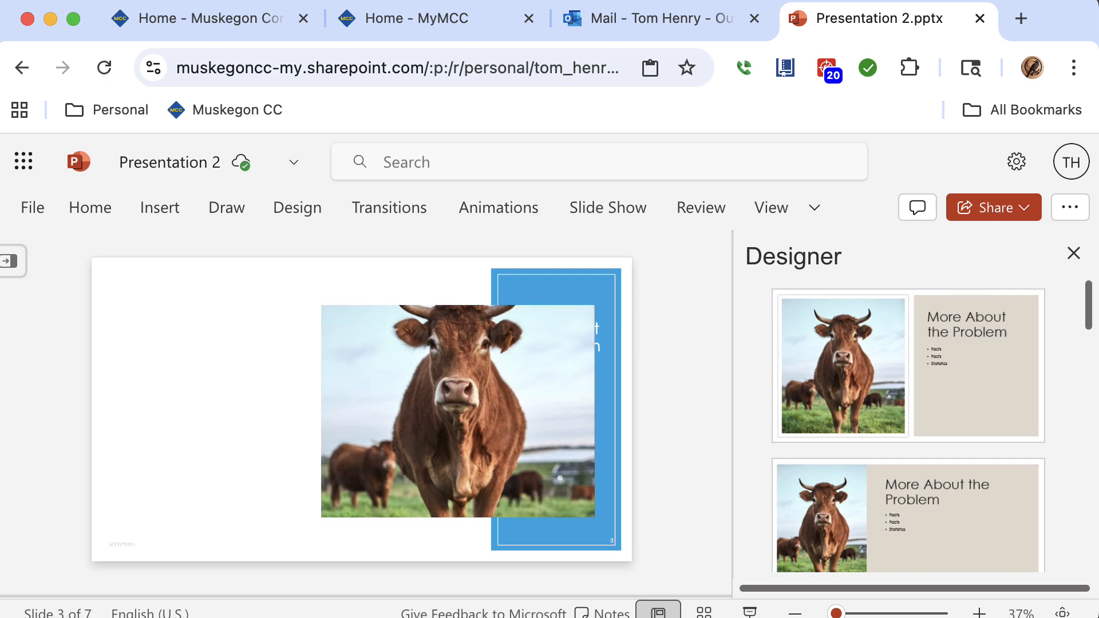
{"action": "left_click", "coordinate": [12, 264]}
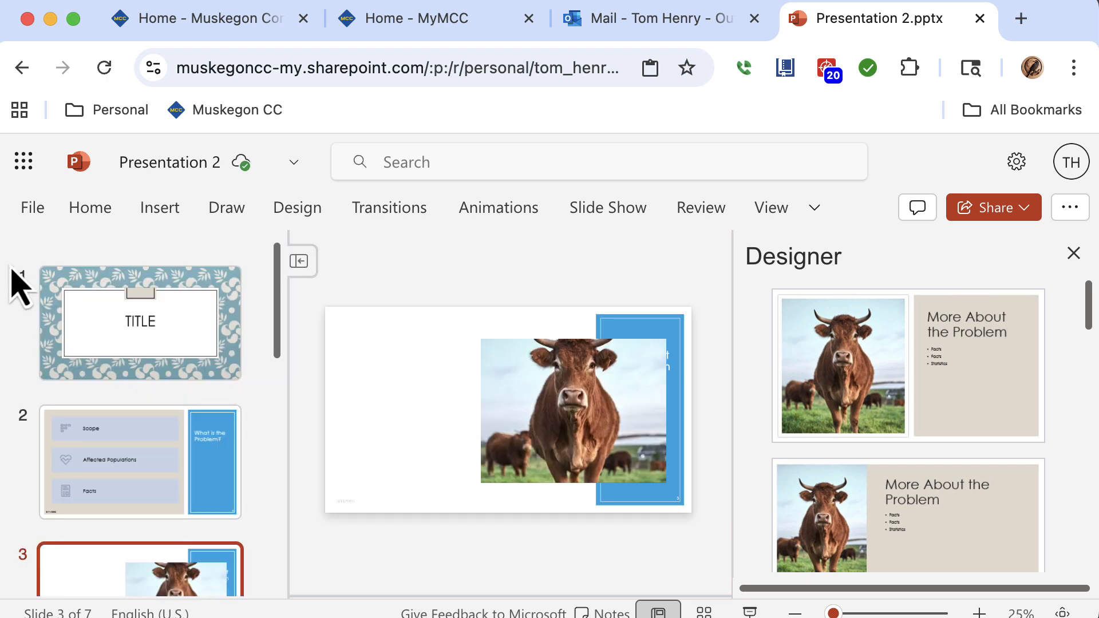
{"action": "left_click", "coordinate": [209, 307]}
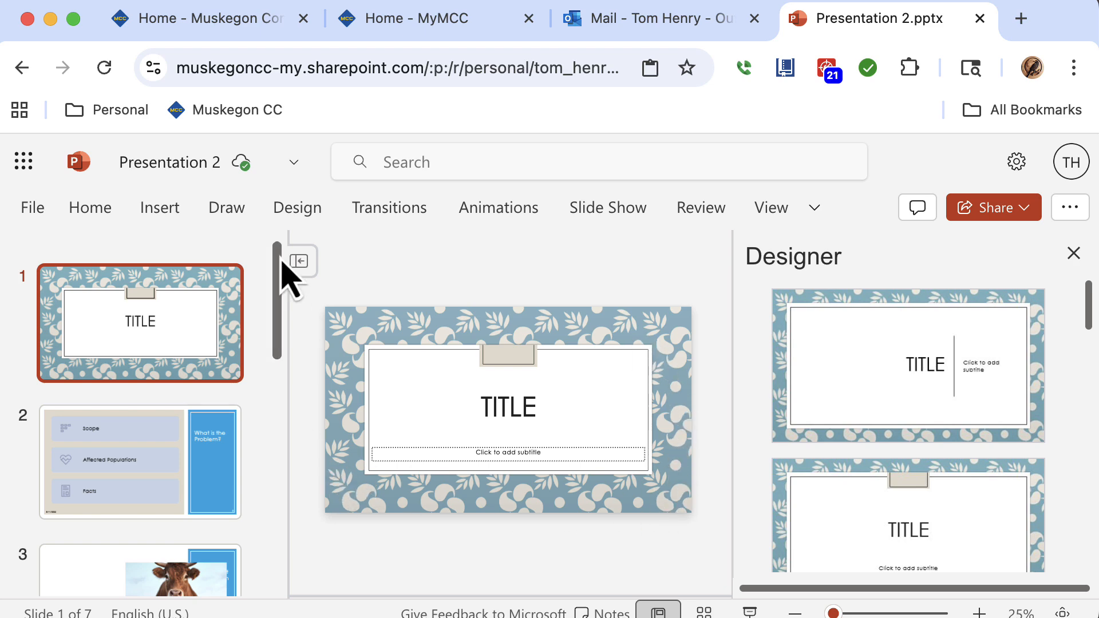
Try the blue theme with diagonal white lines on the presentation.
{"action": "left_click", "coordinate": [309, 213]}
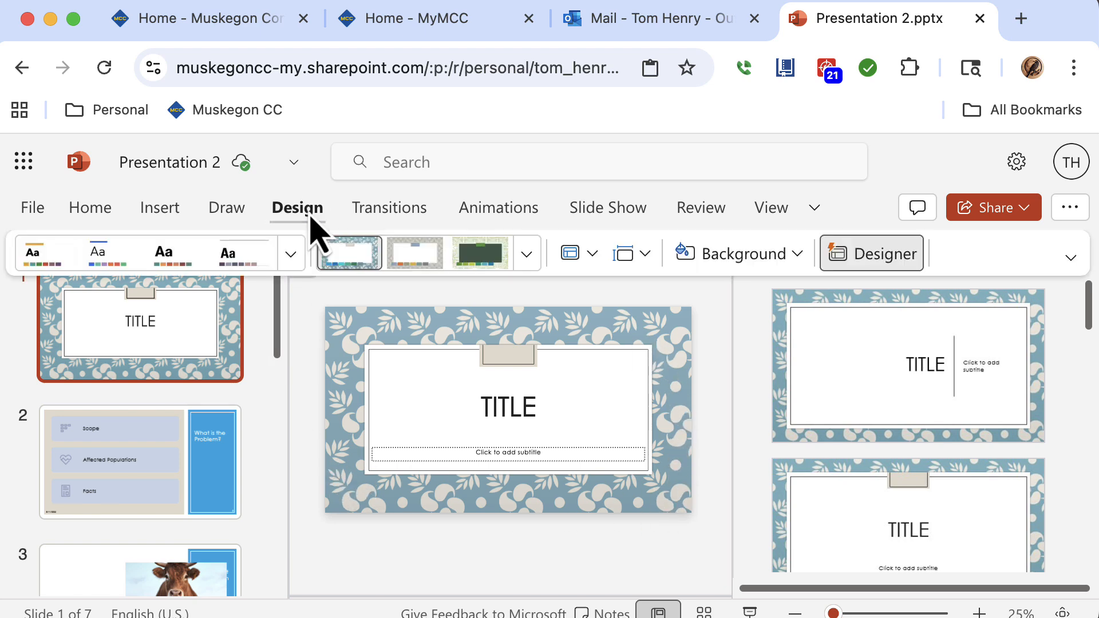
{"action": "left_click", "coordinate": [292, 254]}
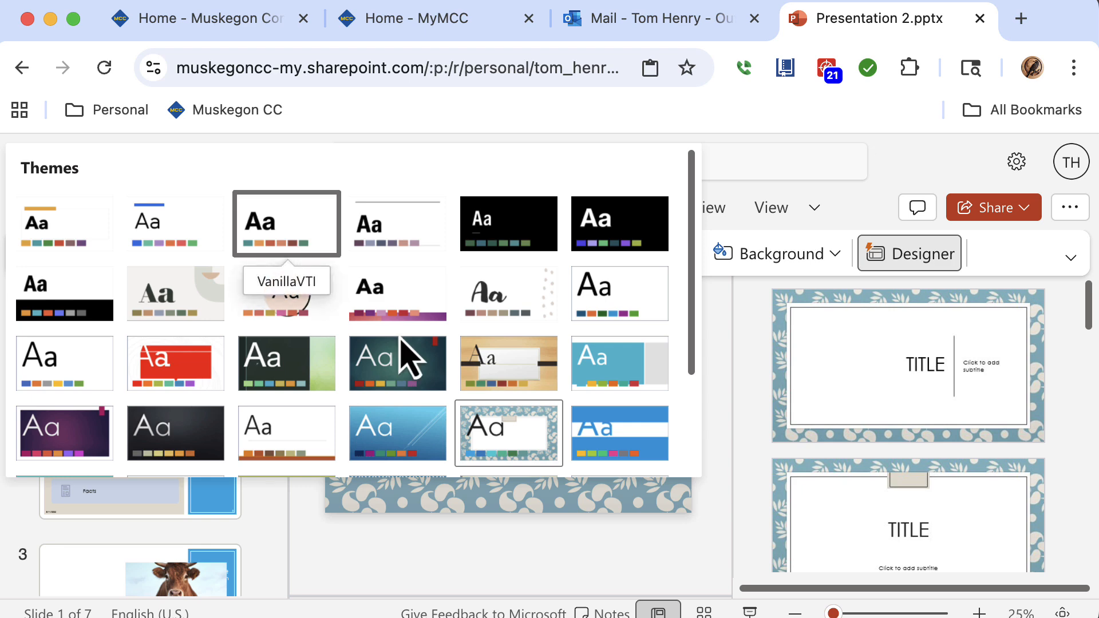
{"action": "left_click", "coordinate": [426, 446]}
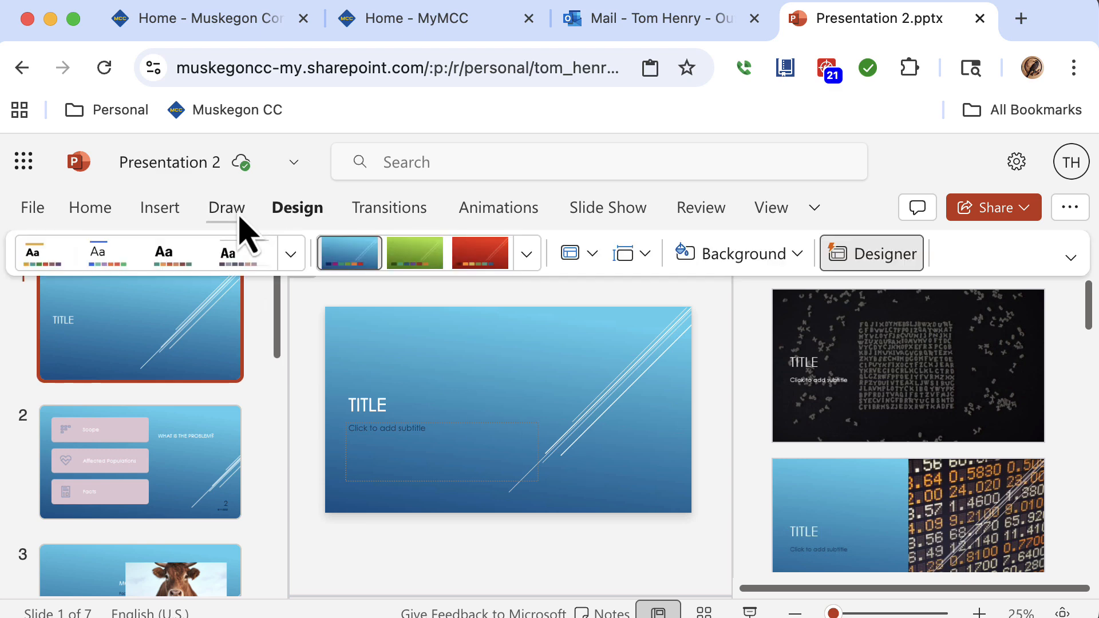
Apply the Organic theme to the presentation and switch to its third, canvas-textured variant.
{"action": "left_click", "coordinate": [292, 255]}
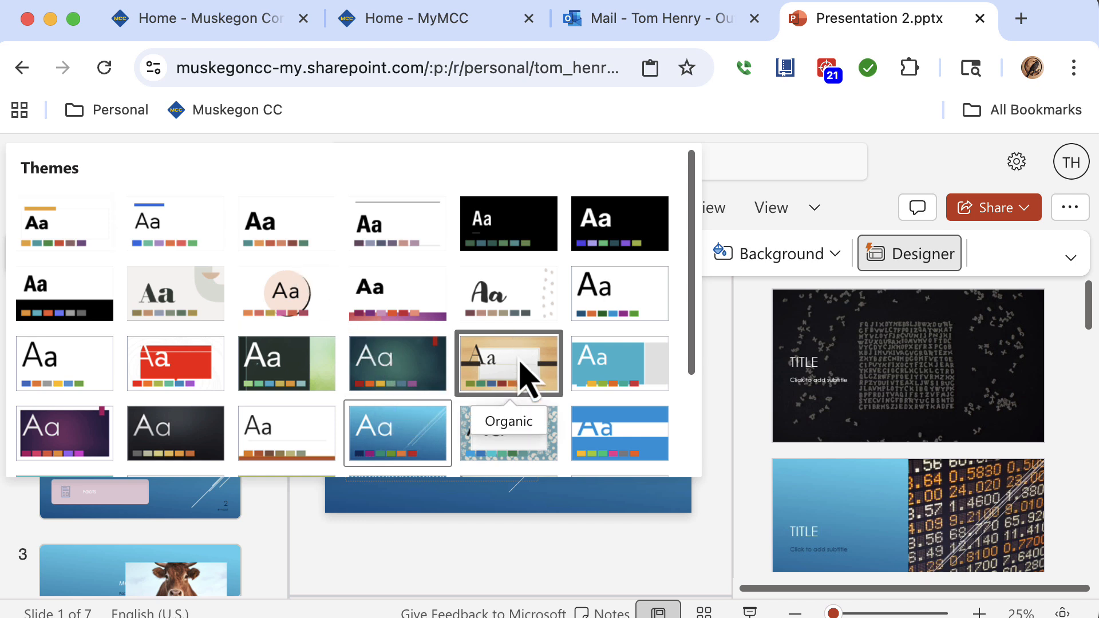
{"action": "left_click", "coordinate": [528, 376]}
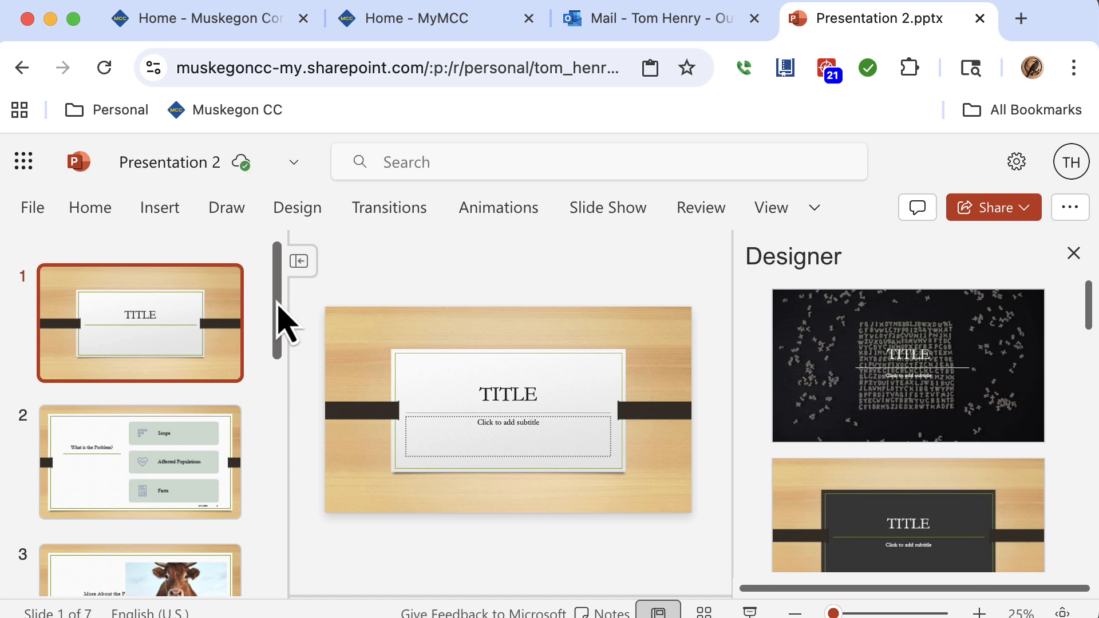
{"action": "left_click", "coordinate": [295, 211]}
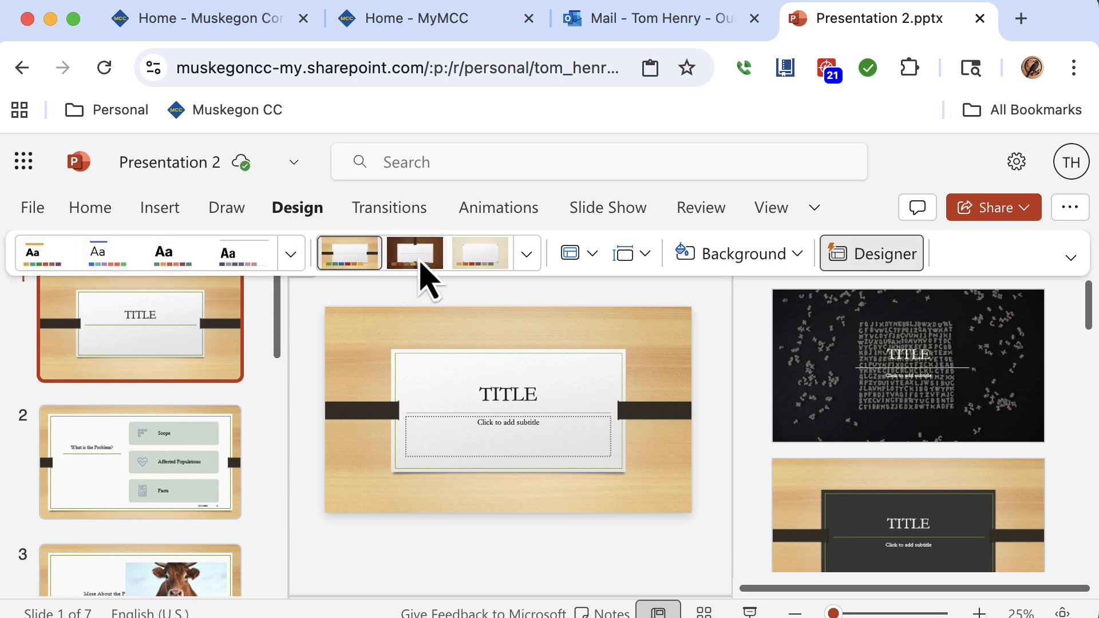
{"action": "left_click", "coordinate": [421, 261]}
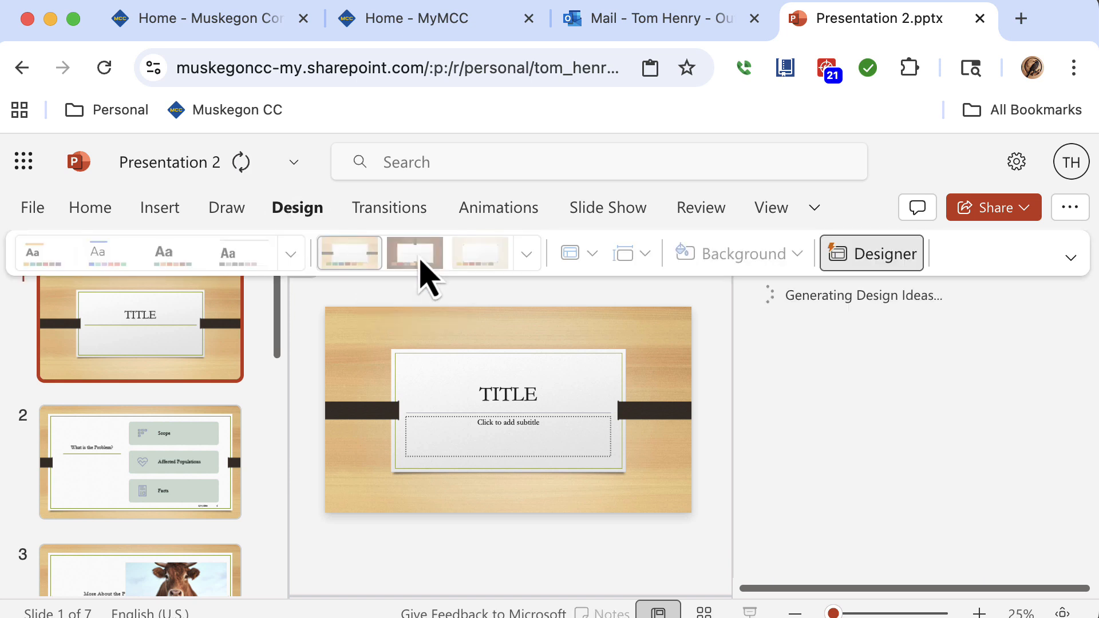
{"action": "left_click", "coordinate": [480, 265]}
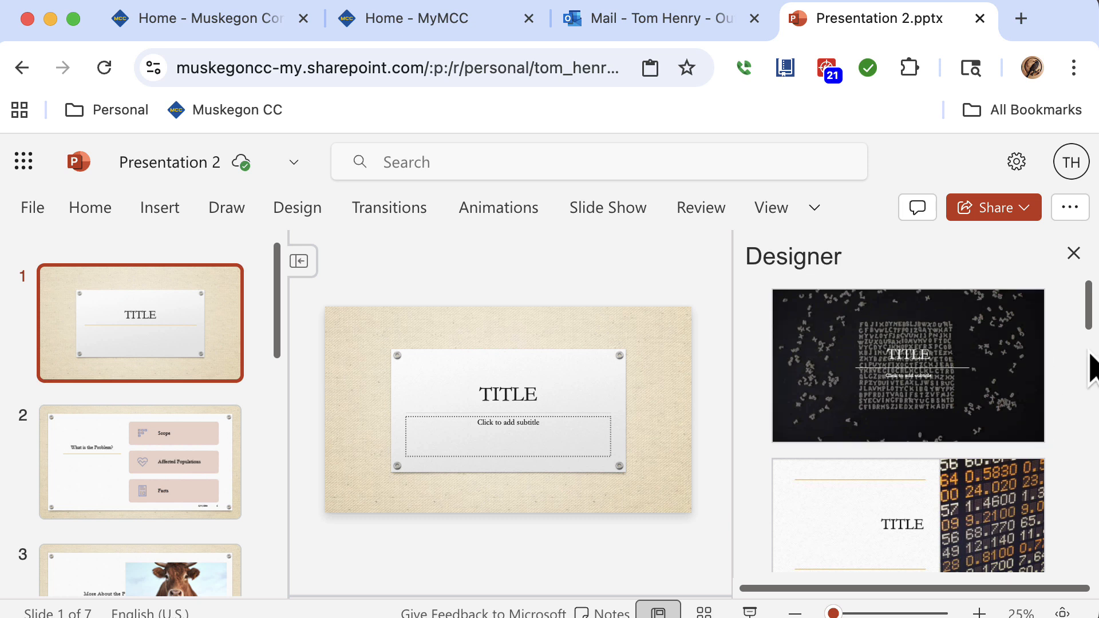
Try a Designer layout with the subtitle beside the title on the first slide, then close the Designer pane.
{"action": "left_click_drag", "start_coordinate": [1086, 325], "coordinate": [1084, 417]}
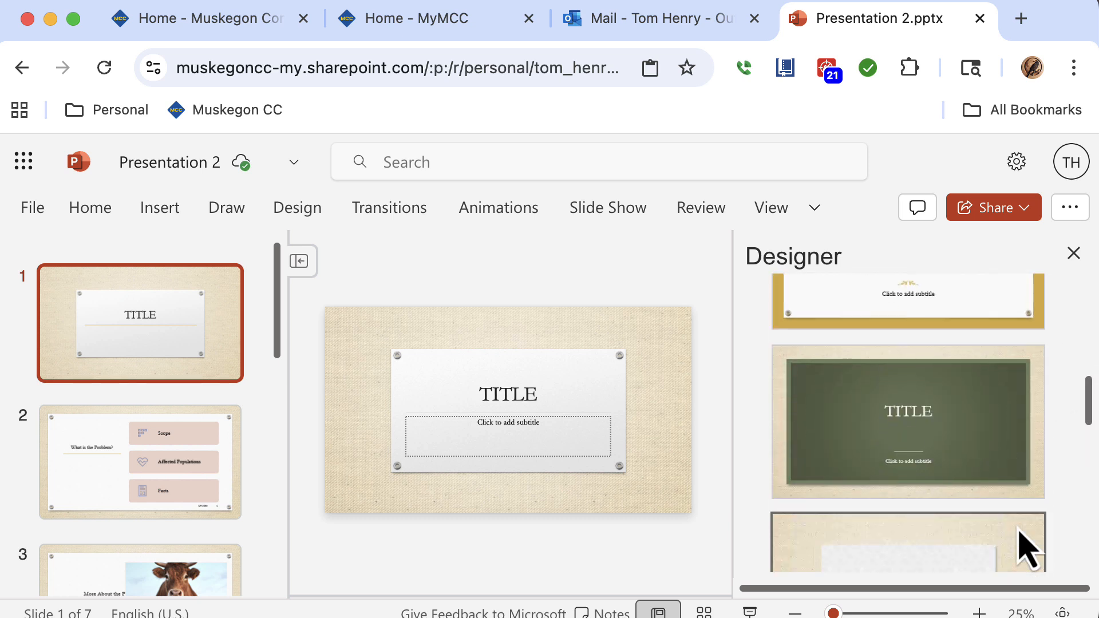
{"action": "left_click_drag", "start_coordinate": [1081, 420], "coordinate": [1062, 561]}
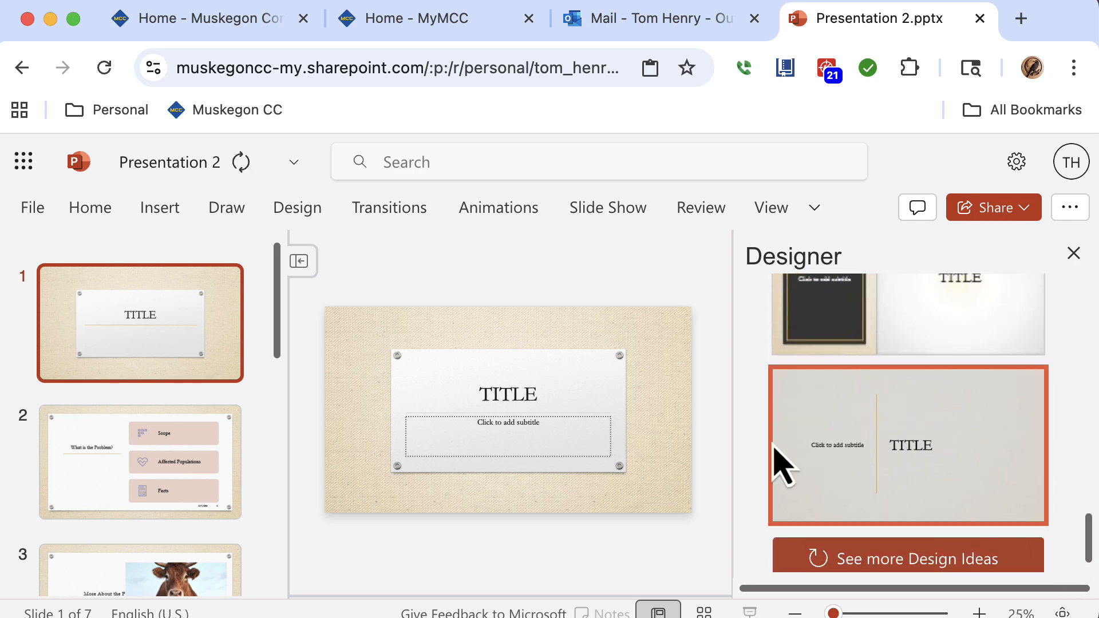
{"action": "left_click", "coordinate": [780, 461]}
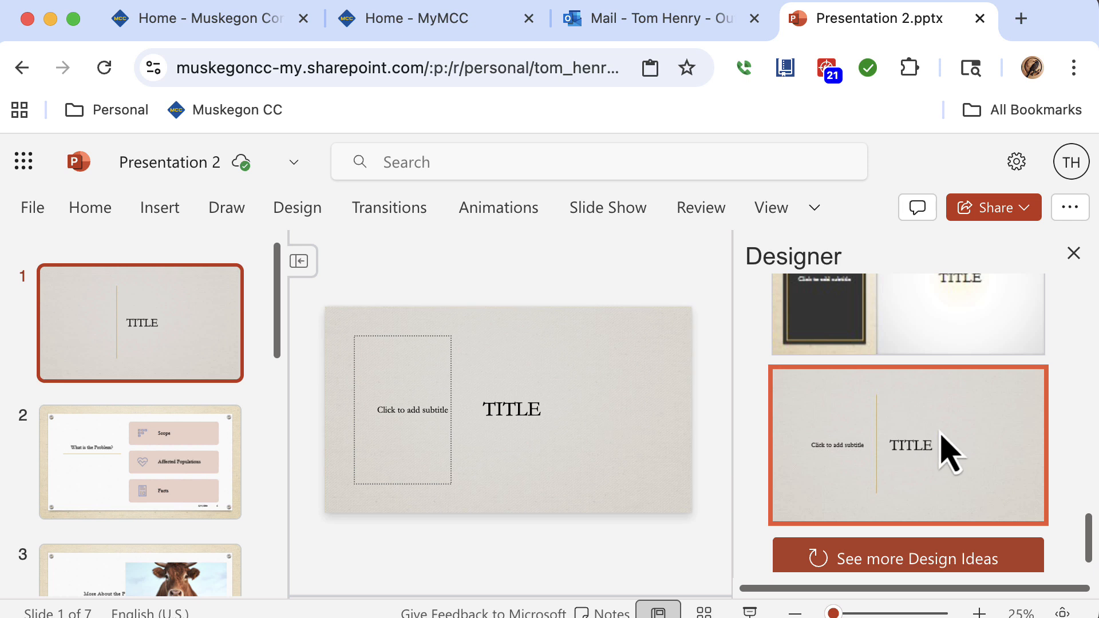
{"action": "left_click", "coordinate": [1074, 253]}
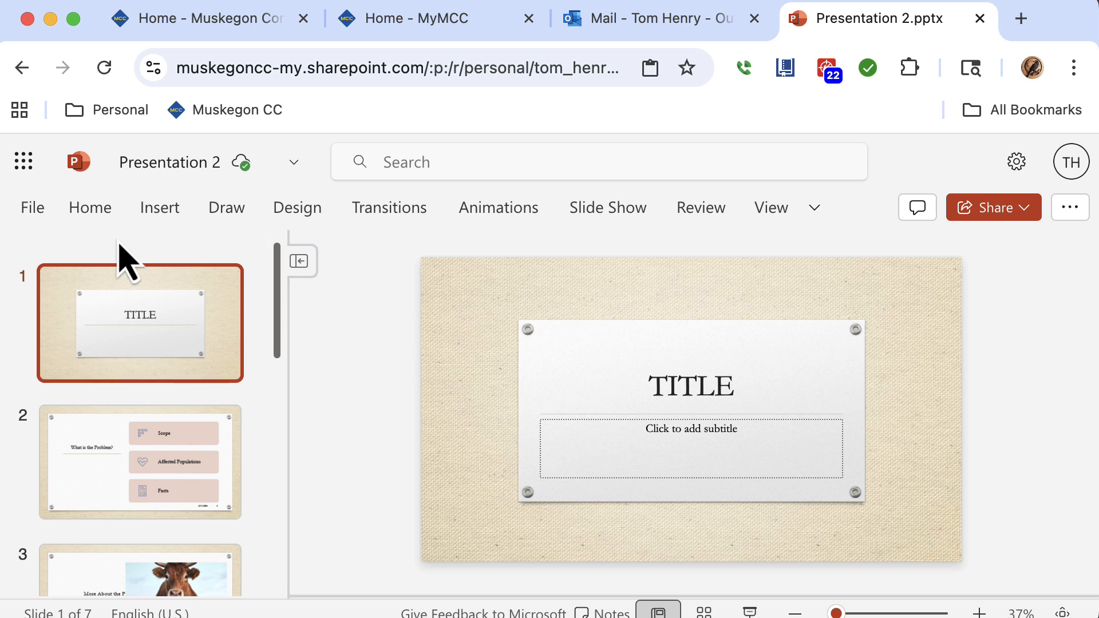
Browse the full gallery of slide transitions.
{"action": "left_click", "coordinate": [134, 222]}
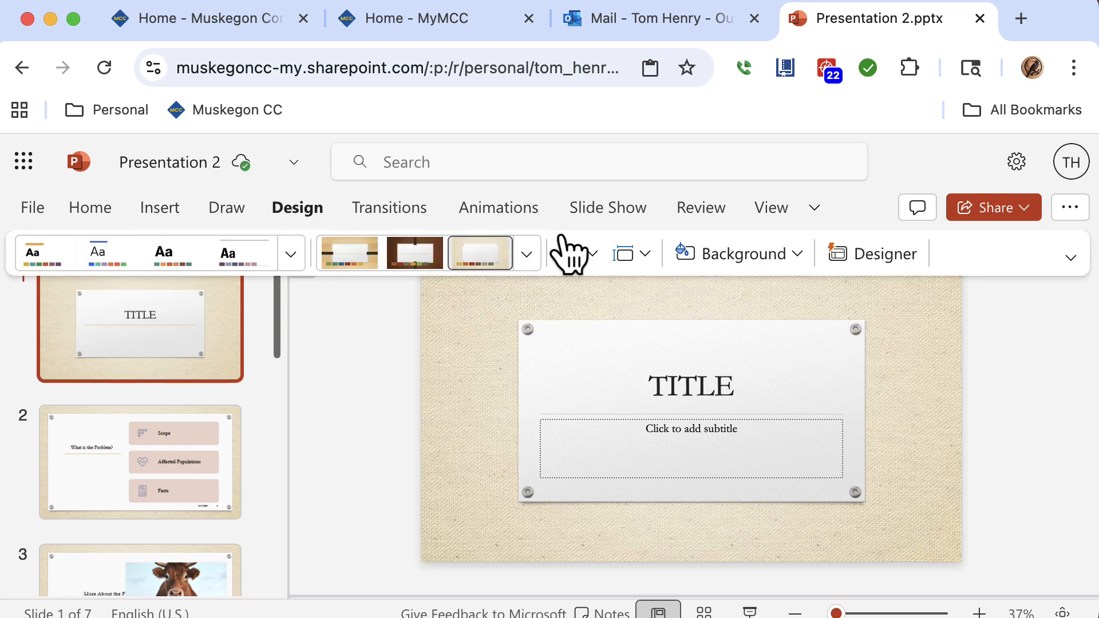
{"action": "left_click", "coordinate": [402, 216]}
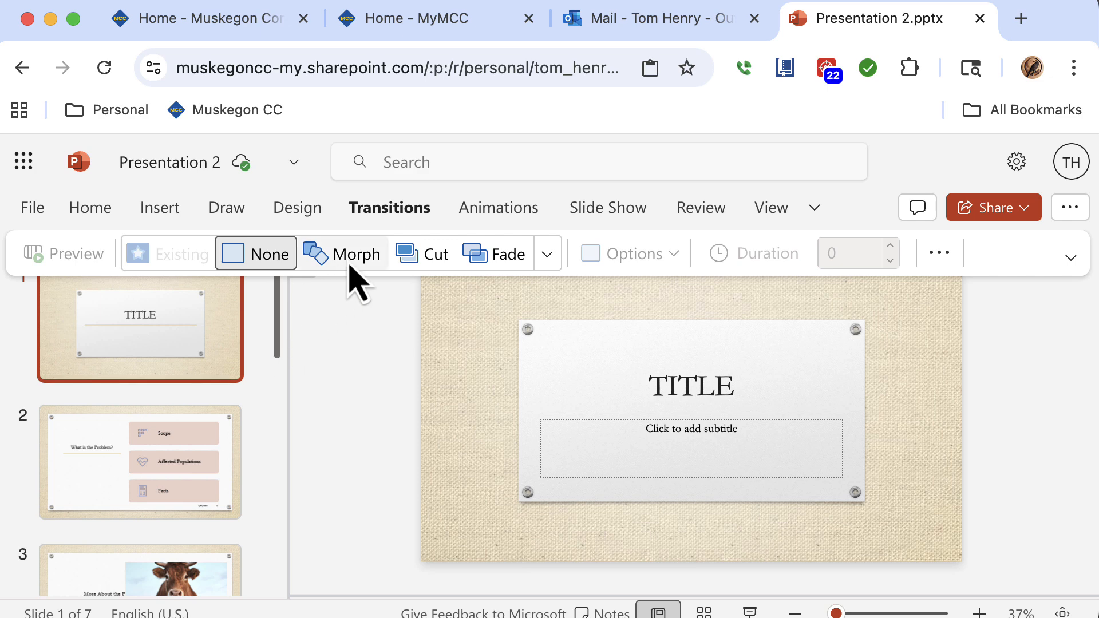
{"action": "left_click", "coordinate": [546, 254]}
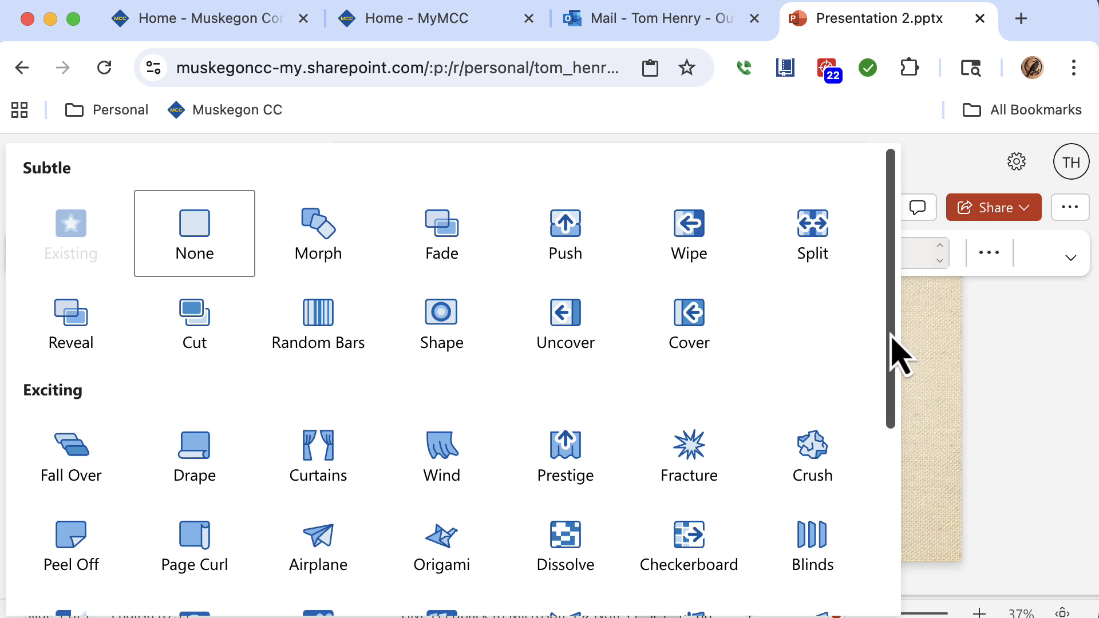
{"action": "left_click_drag", "start_coordinate": [891, 343], "coordinate": [860, 503]}
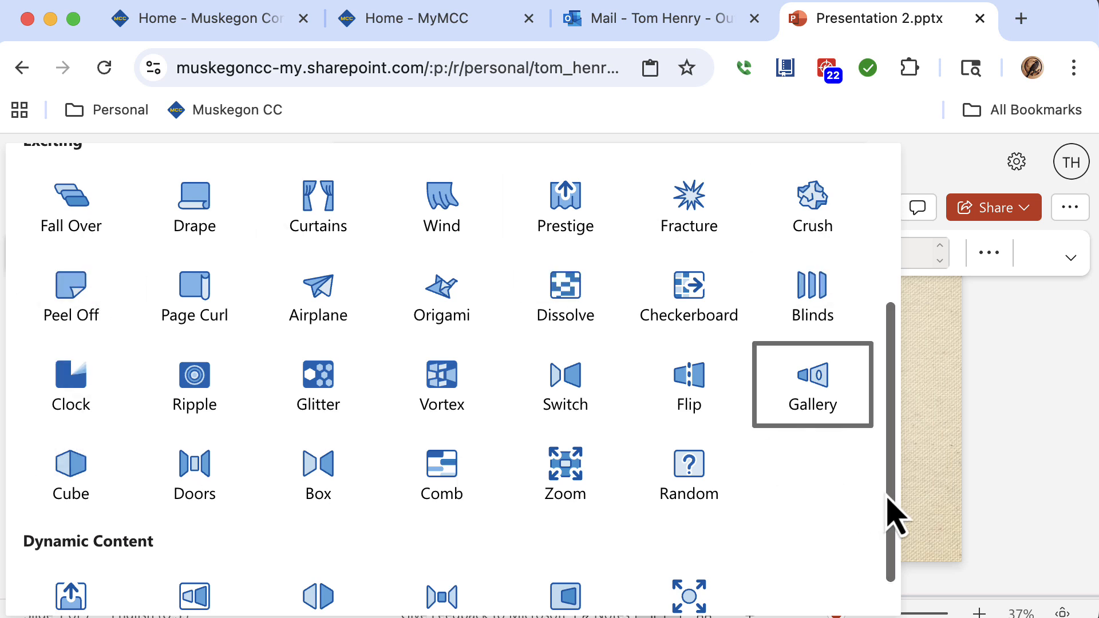
{"action": "left_click_drag", "start_coordinate": [887, 498], "coordinate": [863, 285]}
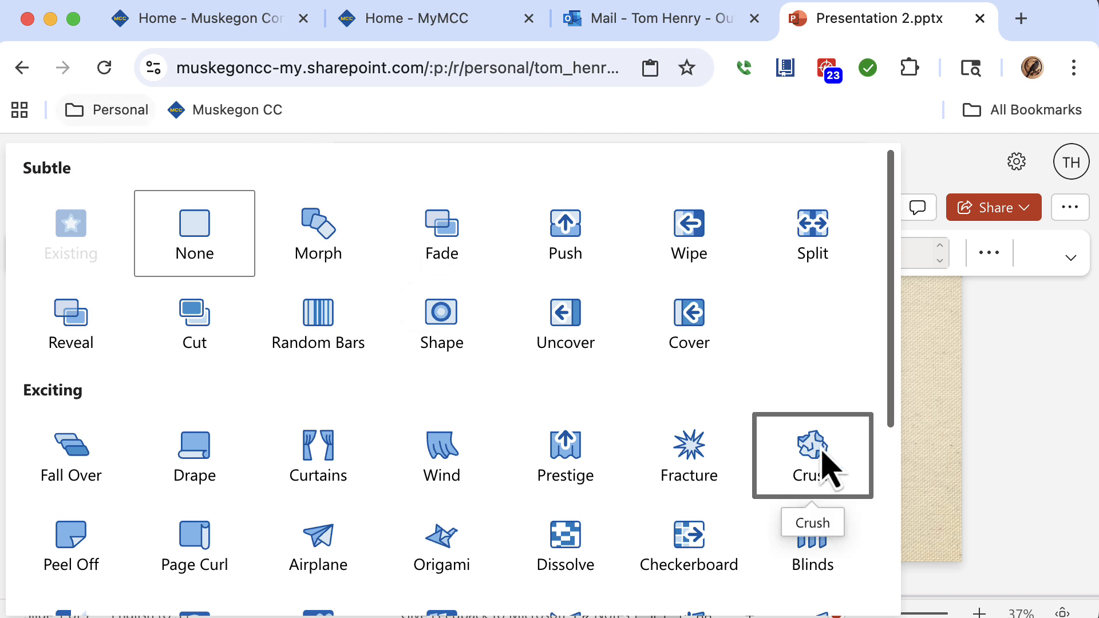
{"action": "left_click", "coordinate": [1014, 452]}
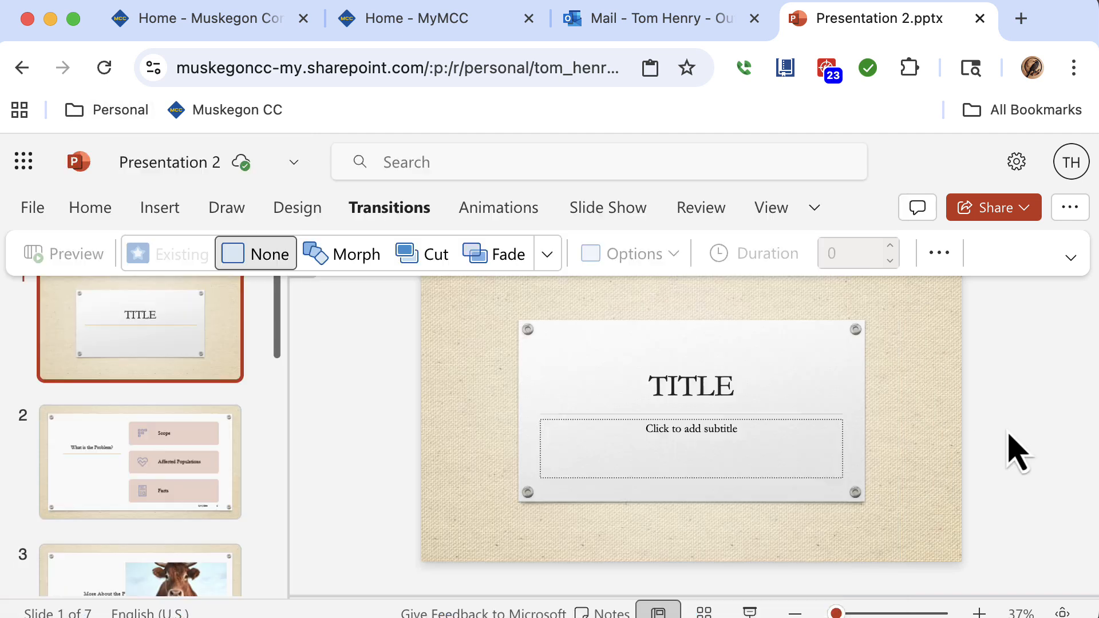
Apply the Fly In entrance animation to the title on the first slide.
{"action": "left_click", "coordinate": [507, 212]}
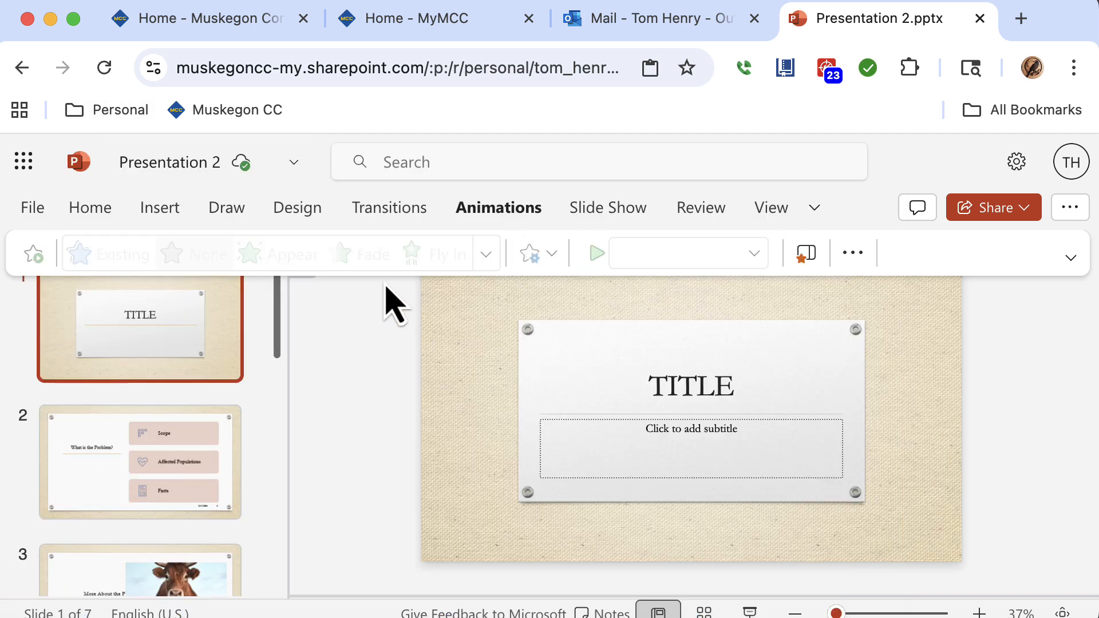
{"action": "left_click", "coordinate": [651, 384]}
{"action": "left_click_drag", "start_coordinate": [652, 384], "coordinate": [768, 380]}
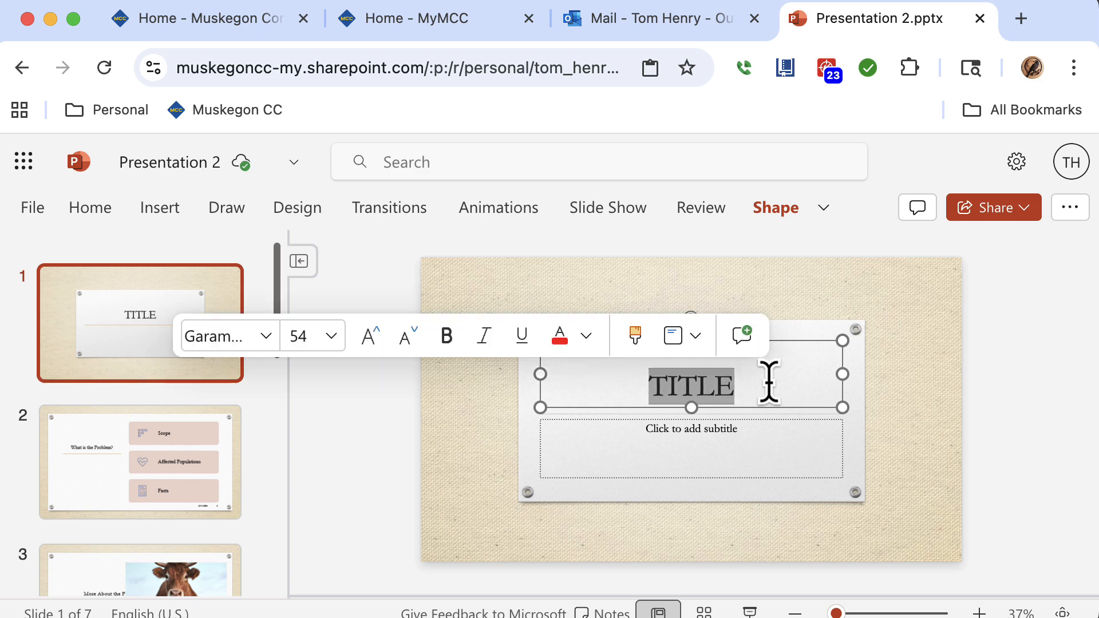
{"action": "left_click", "coordinate": [491, 213]}
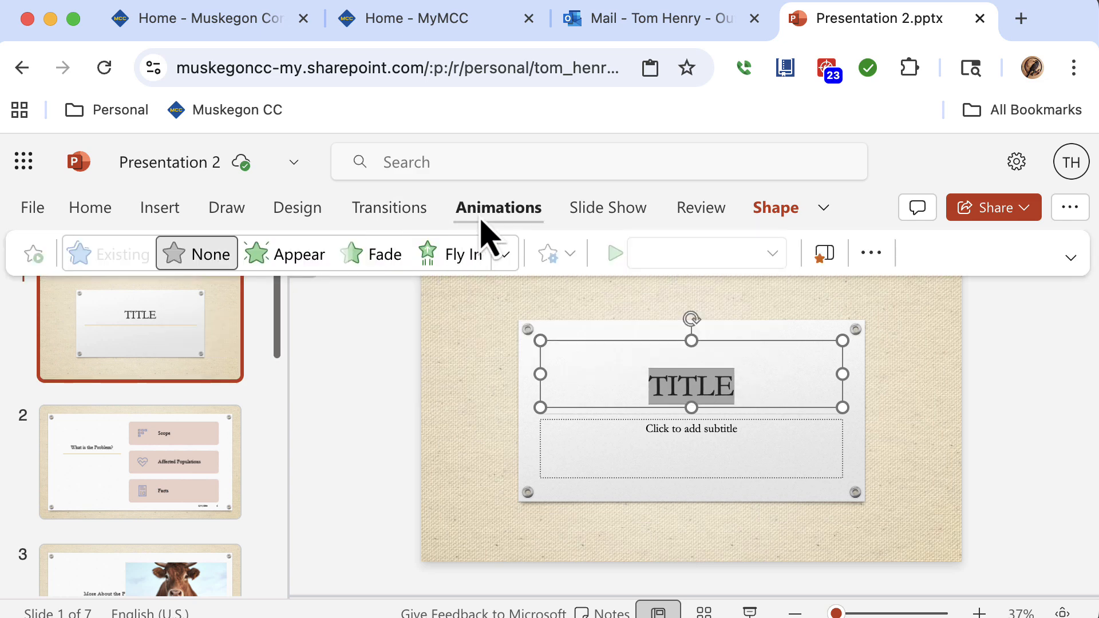
{"action": "left_click", "coordinate": [454, 265]}
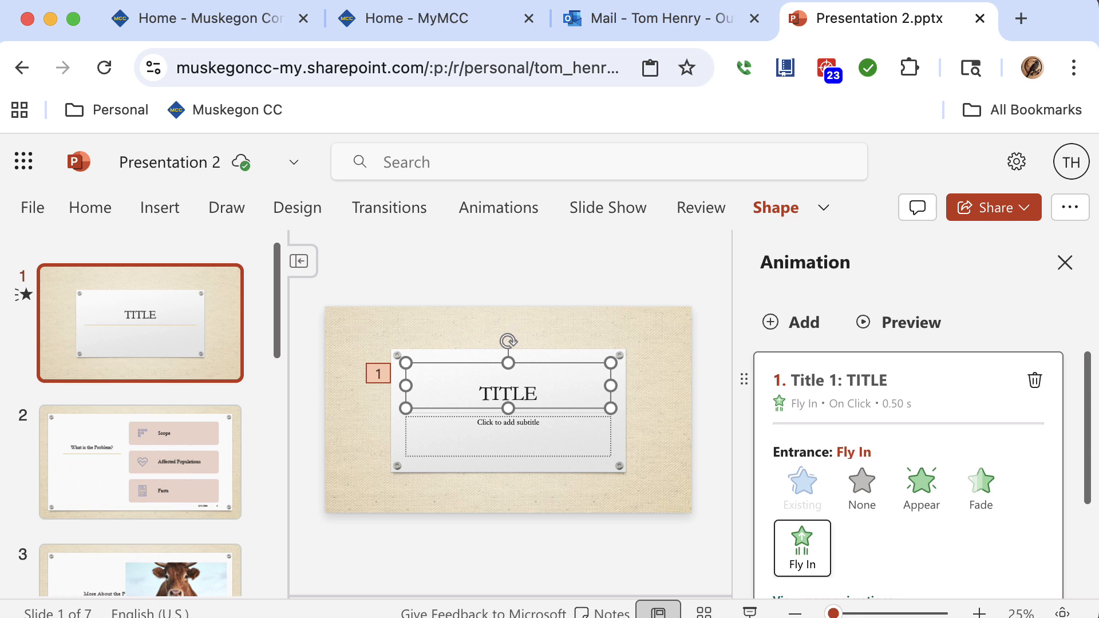
Run the accessibility check on the presentation and review the listed errors before closing the pane.
{"action": "left_click", "coordinate": [1064, 263]}
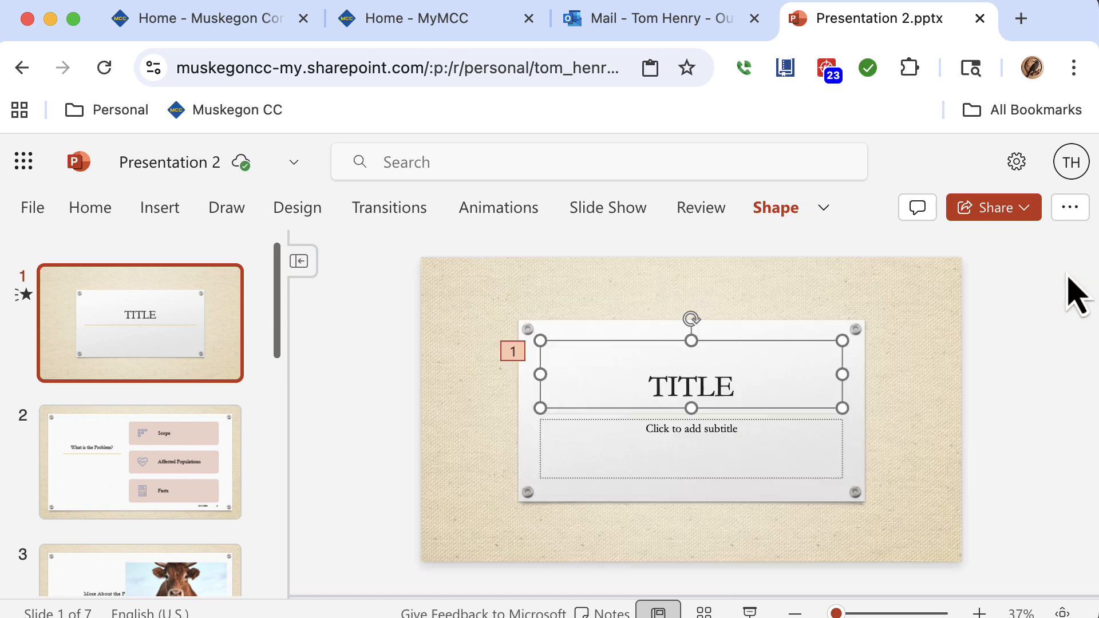
{"action": "left_click", "coordinate": [608, 220]}
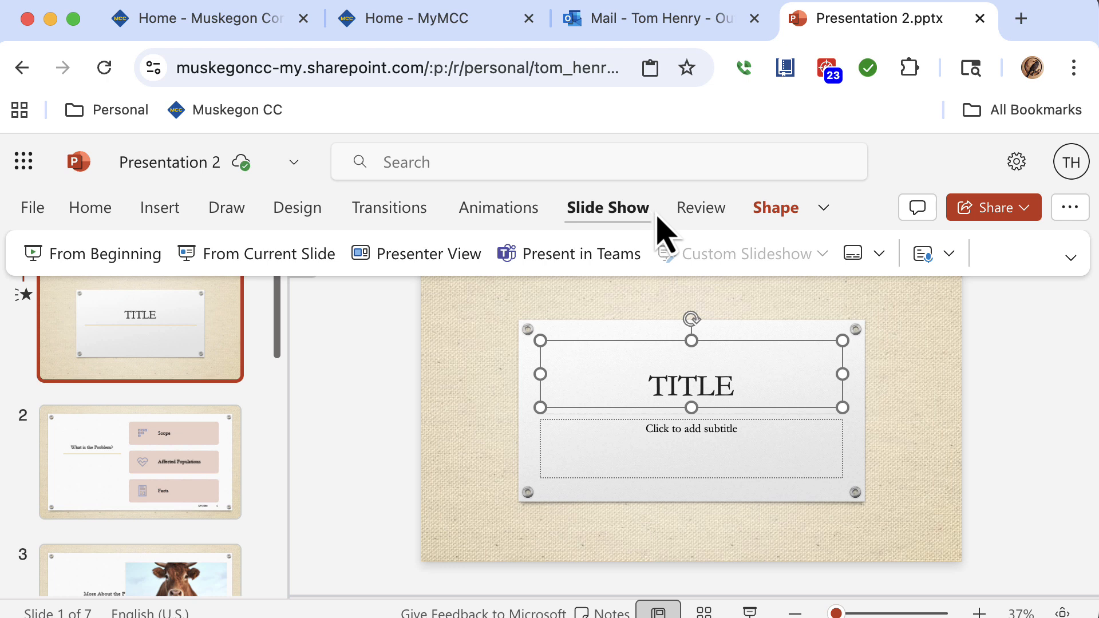
{"action": "left_click", "coordinate": [699, 229]}
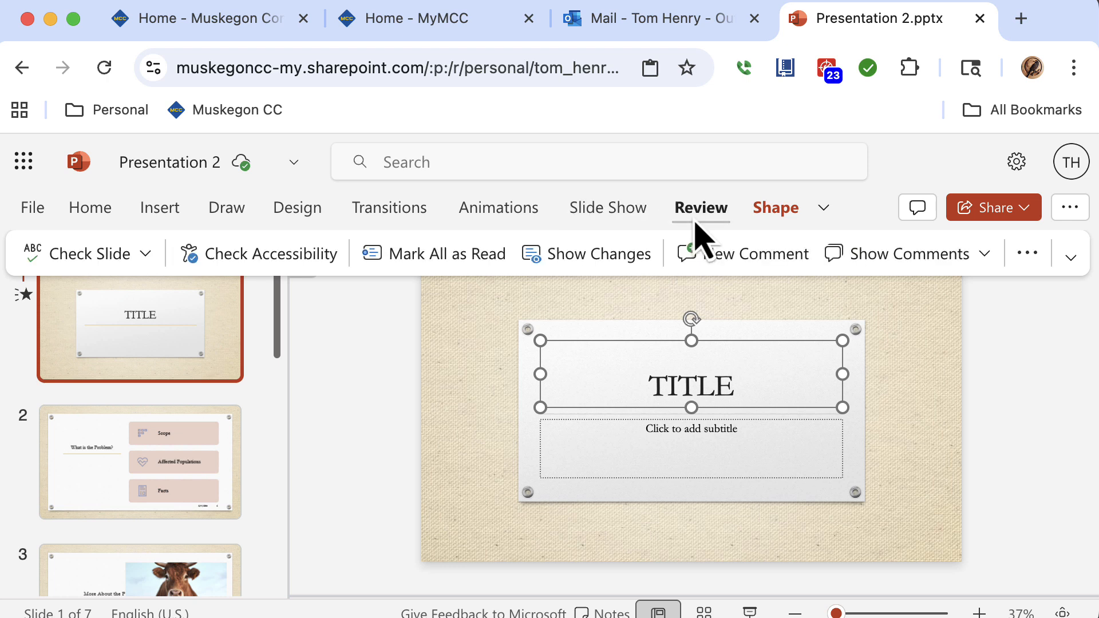
{"action": "left_click", "coordinate": [146, 254]}
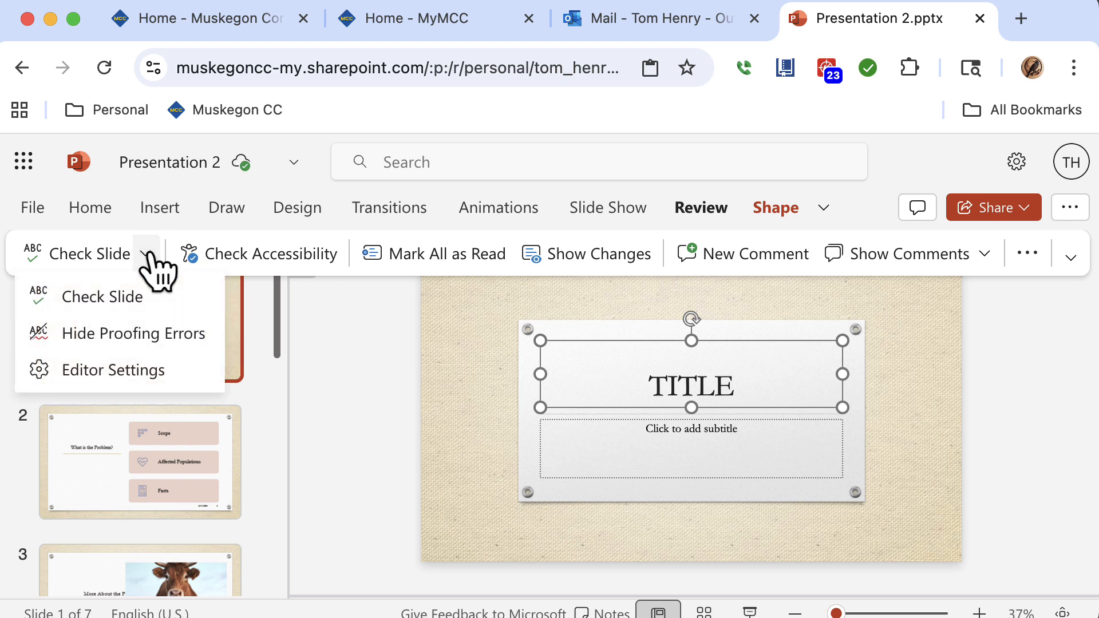
{"action": "left_click", "coordinate": [251, 259]}
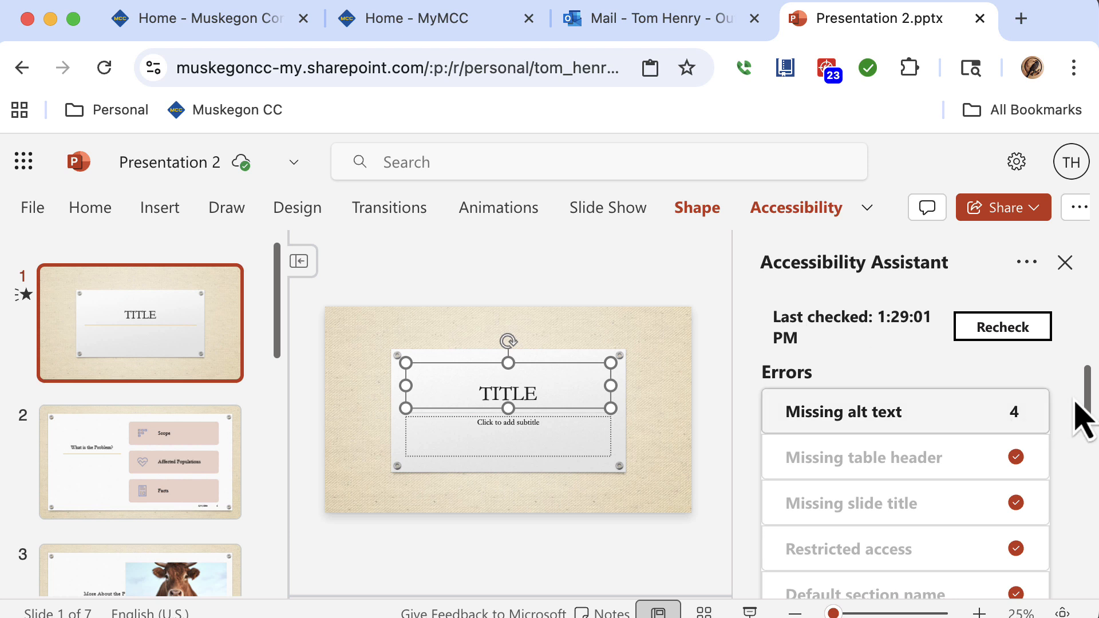
{"action": "scroll", "coordinate": [1085, 407], "scroll_direction": "down", "scroll_amount": 2}
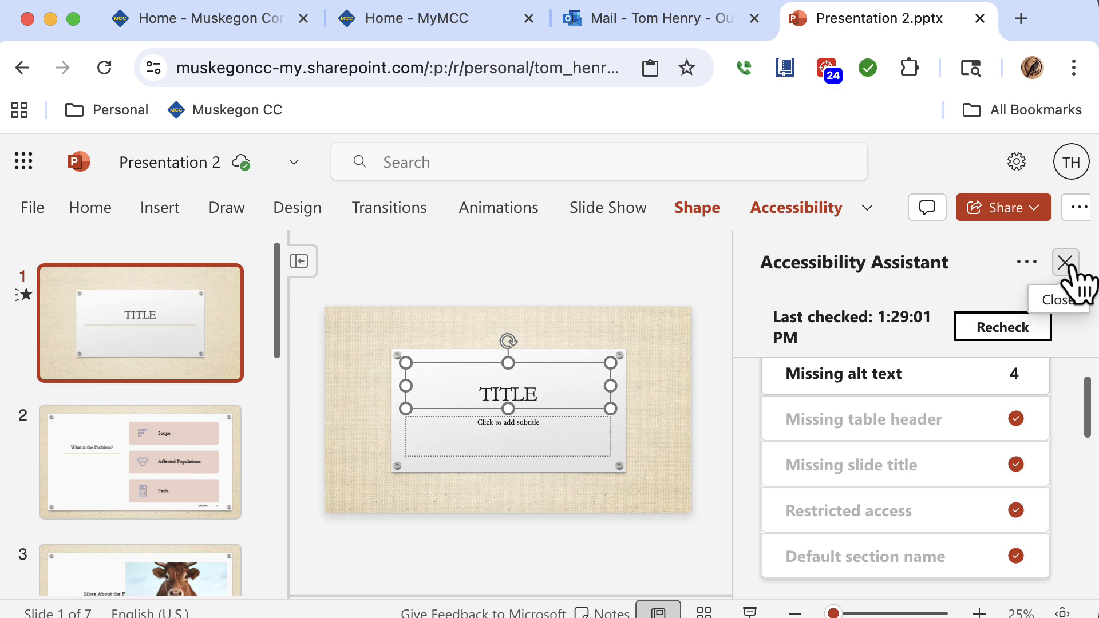
{"action": "left_click", "coordinate": [1064, 263]}
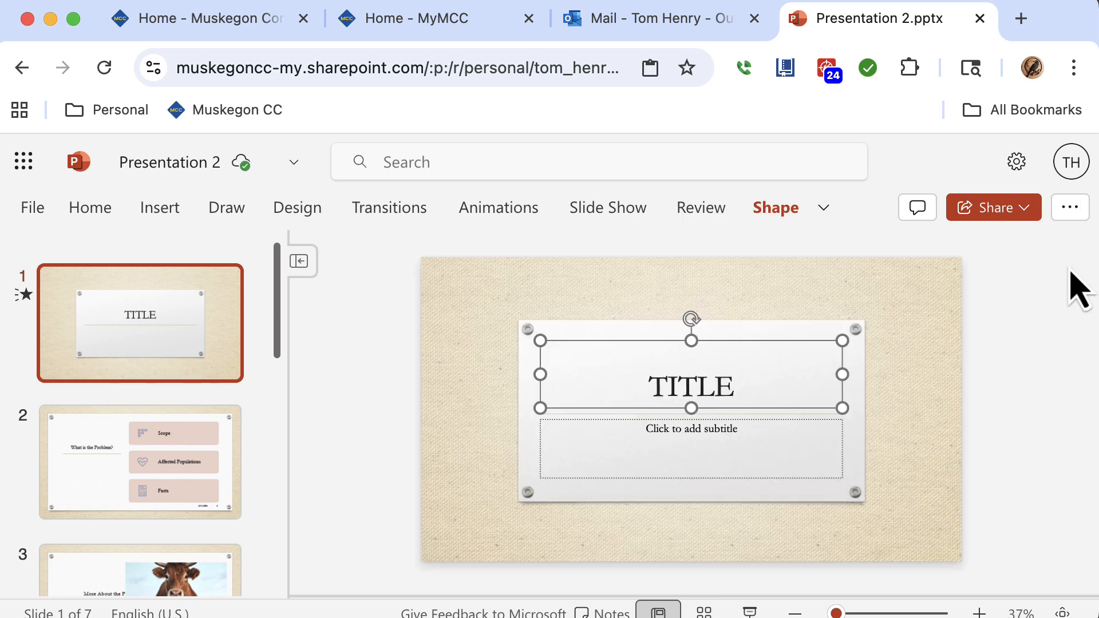
{"action": "left_click", "coordinate": [32, 211]}
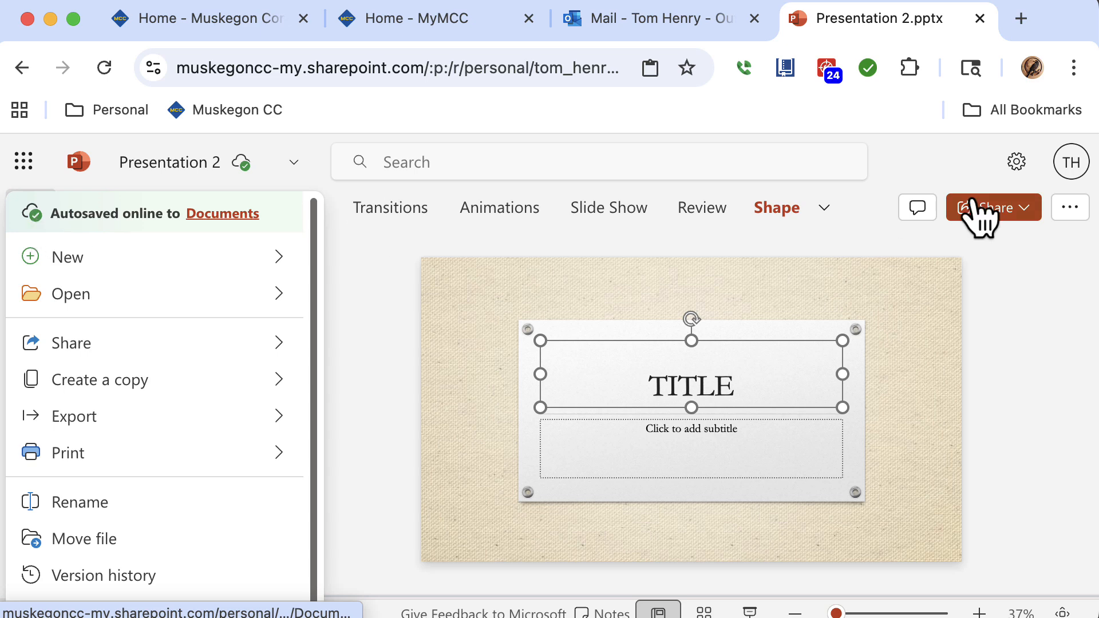
{"action": "left_click", "coordinate": [1017, 211]}
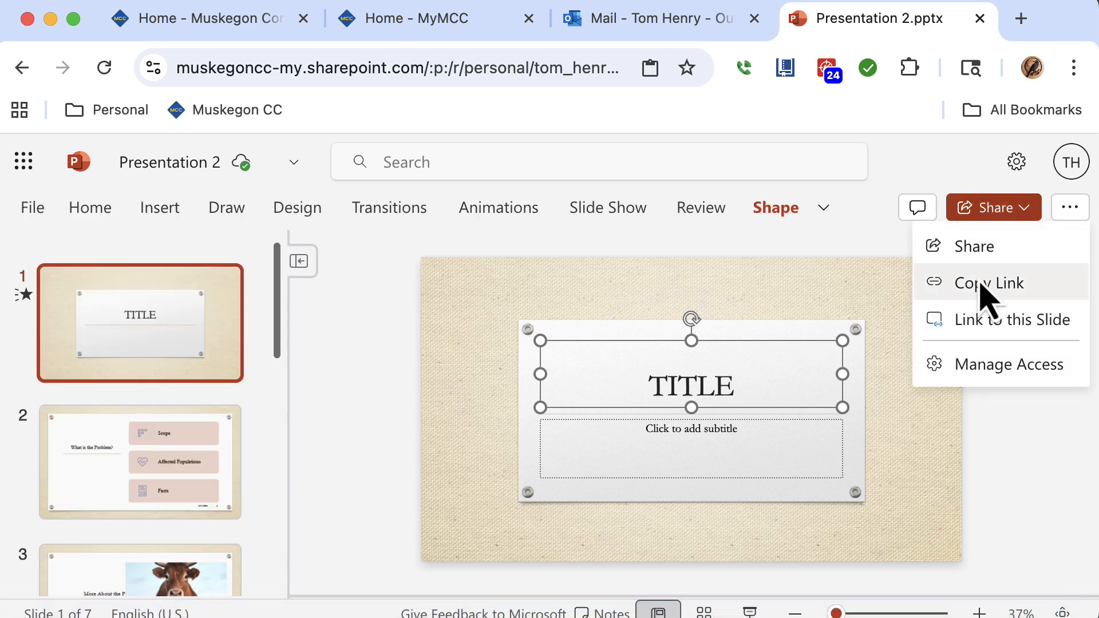
{"action": "left_click", "coordinate": [111, 216]}
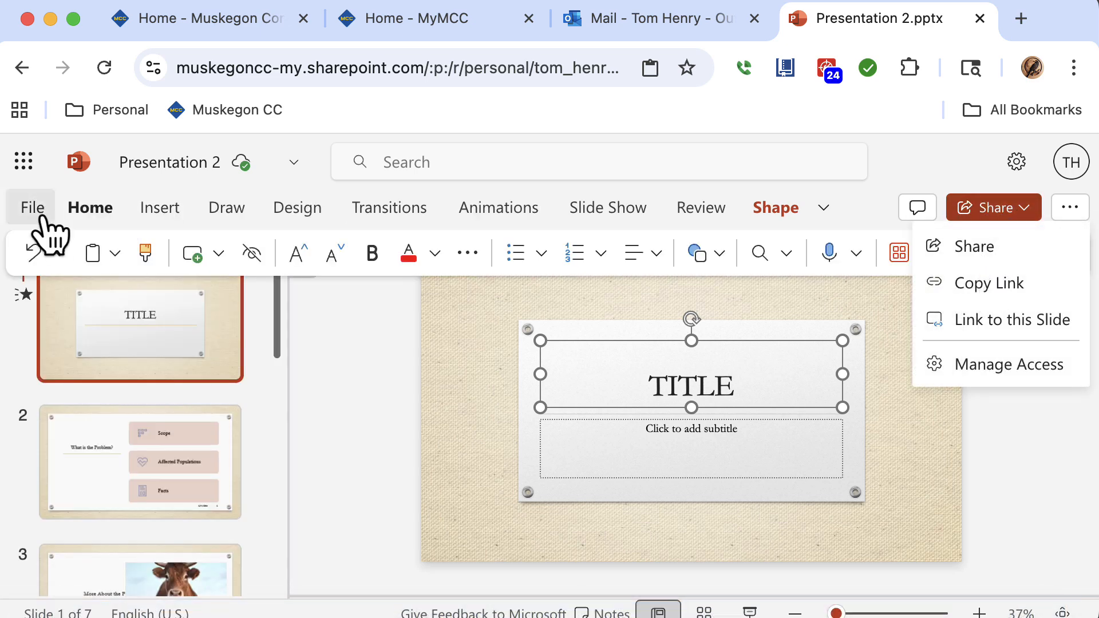
Preview printing the presentation as handouts, then cancel the print dialog.
{"action": "left_click", "coordinate": [42, 217]}
{"action": "mouse_move", "coordinate": [95, 385]}
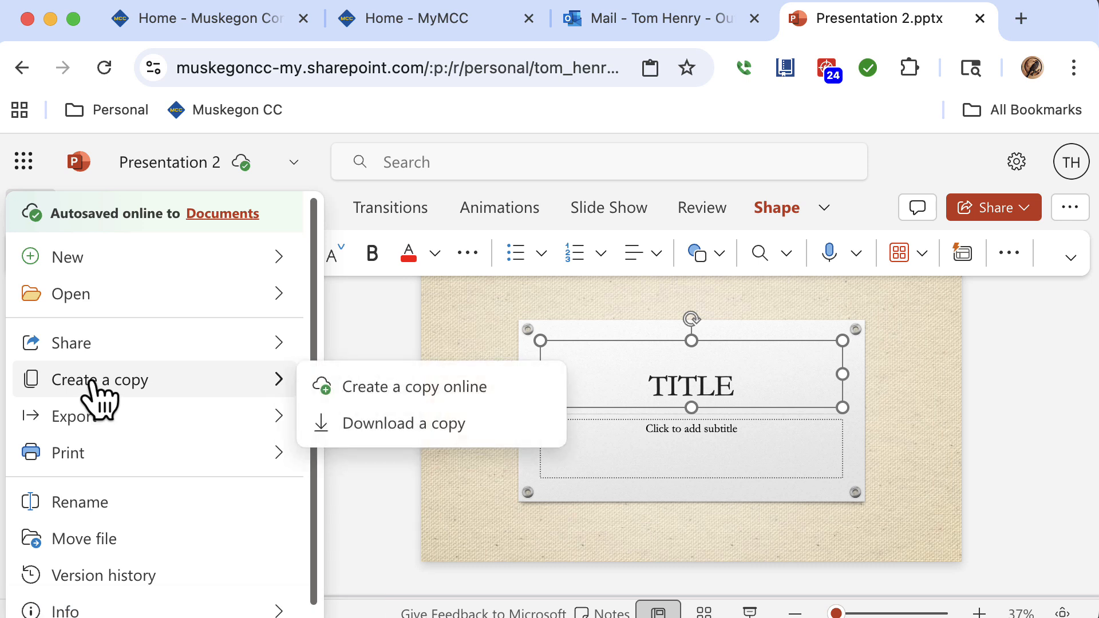
{"action": "mouse_move", "coordinate": [91, 416]}
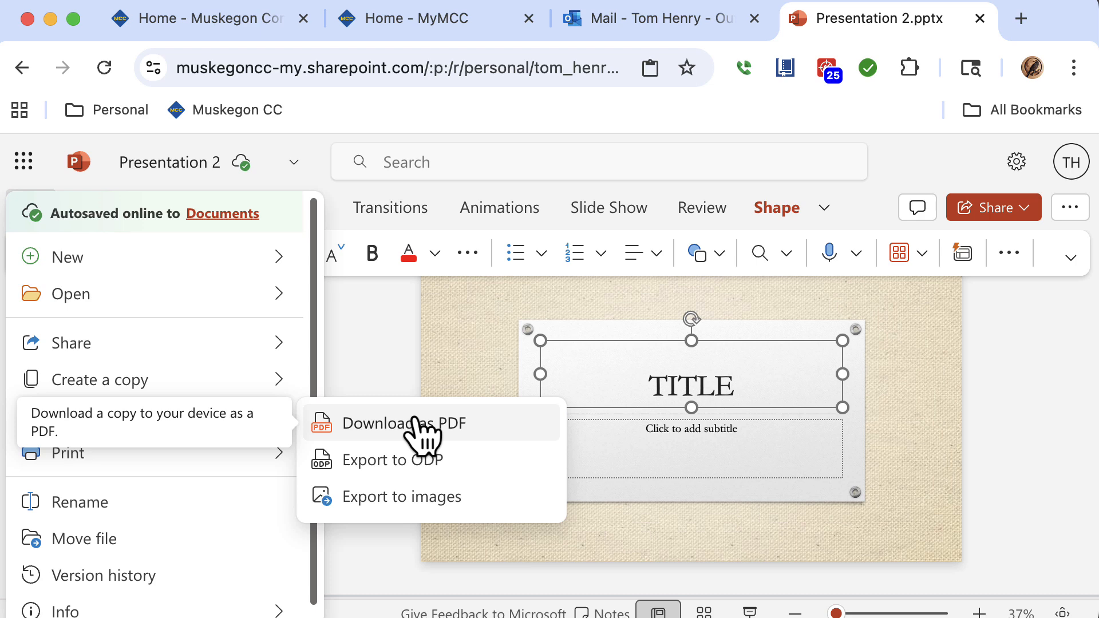
{"action": "mouse_move", "coordinate": [229, 459]}
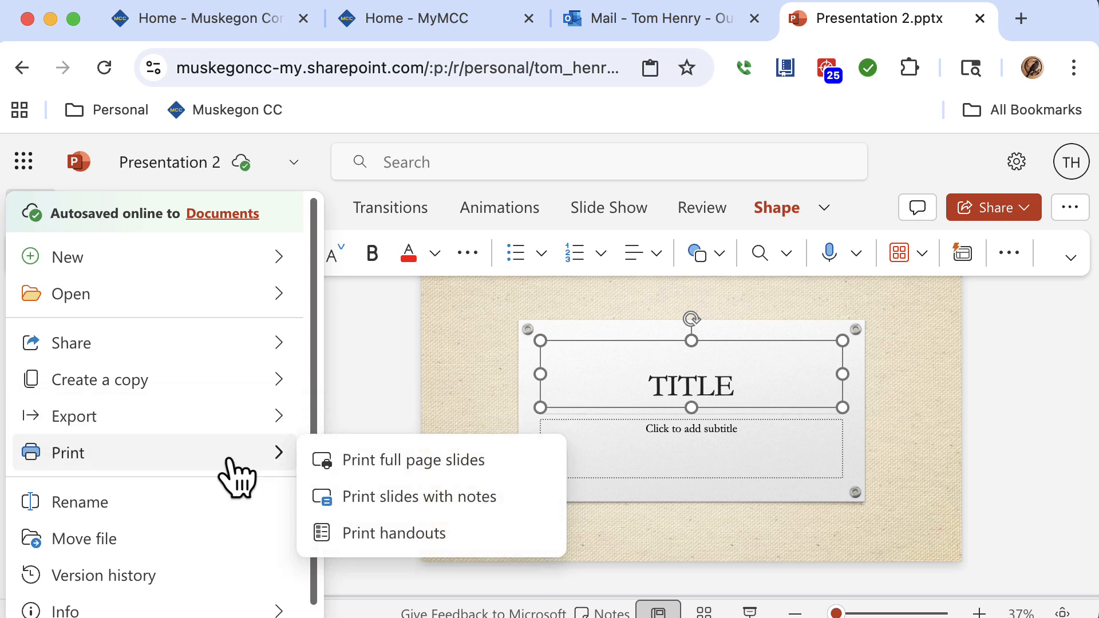
{"action": "left_click", "coordinate": [335, 533]}
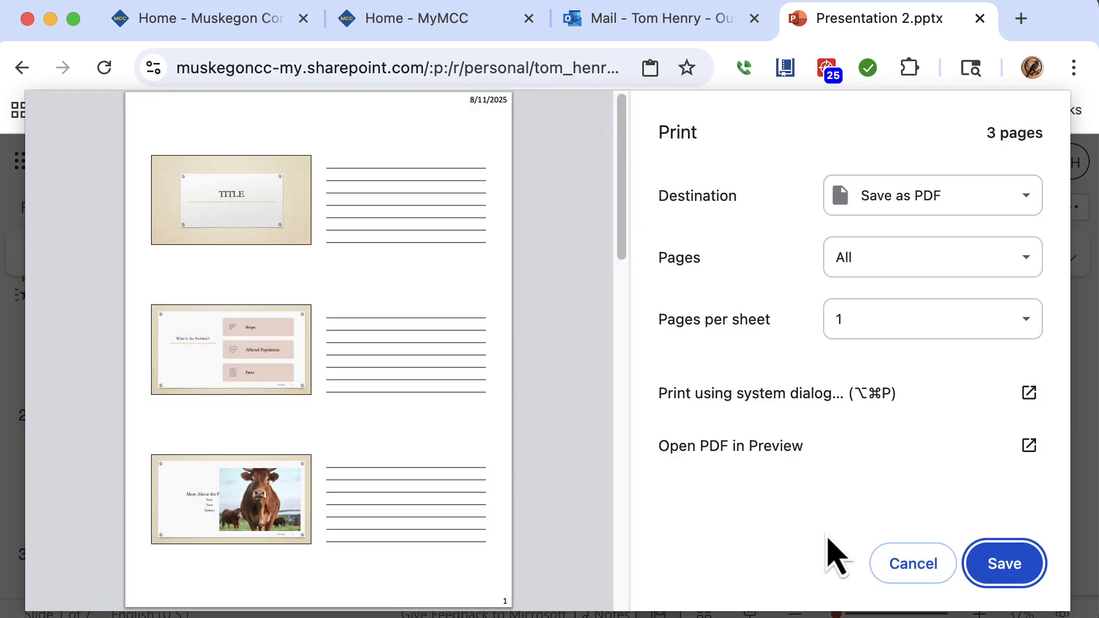
{"action": "left_click", "coordinate": [903, 569]}
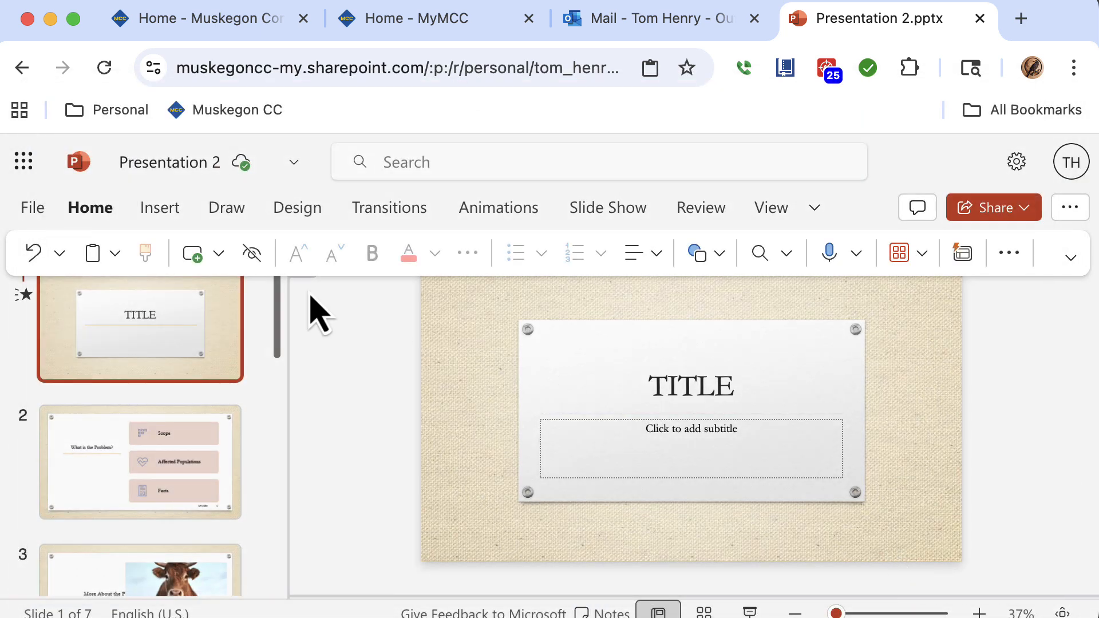
Export the presentation as a PDF download.
{"action": "left_click", "coordinate": [31, 208]}
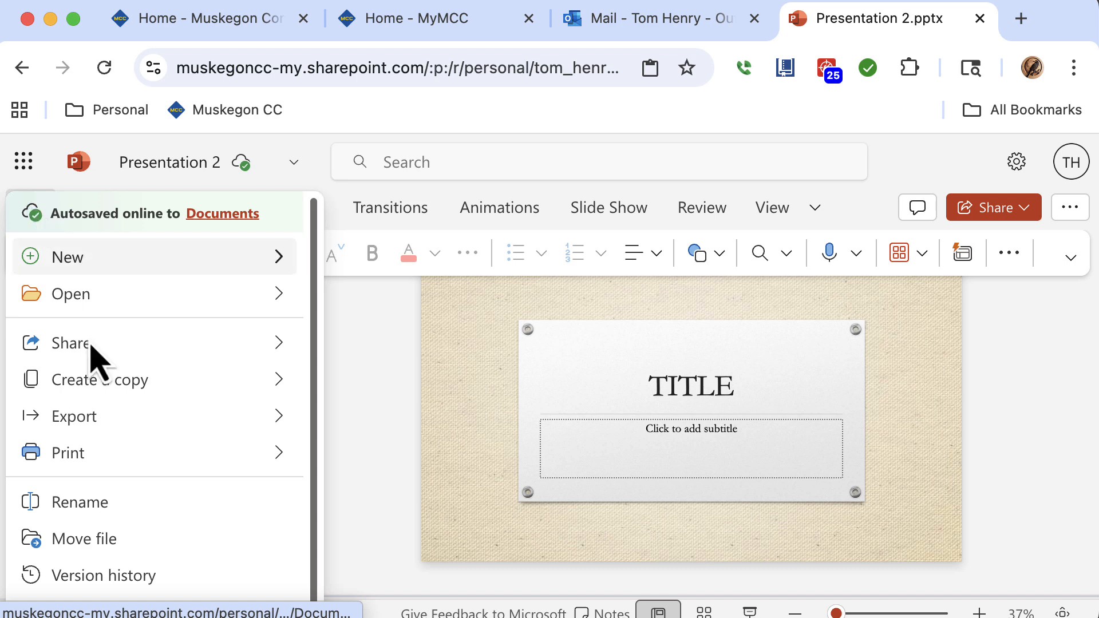
{"action": "mouse_move", "coordinate": [135, 411]}
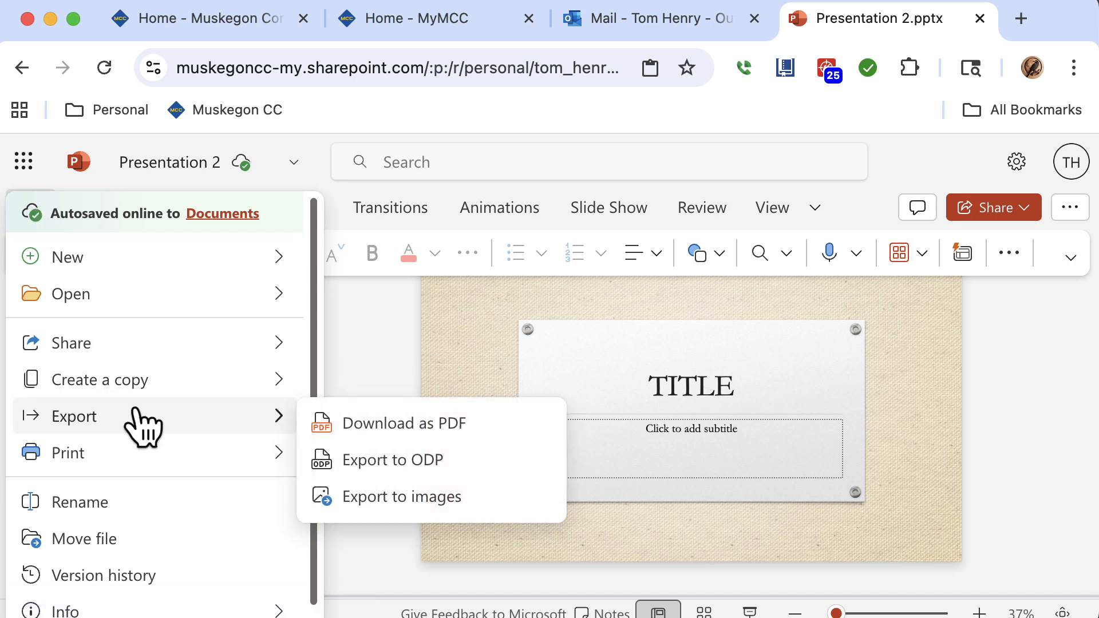
{"action": "left_click", "coordinate": [327, 428]}
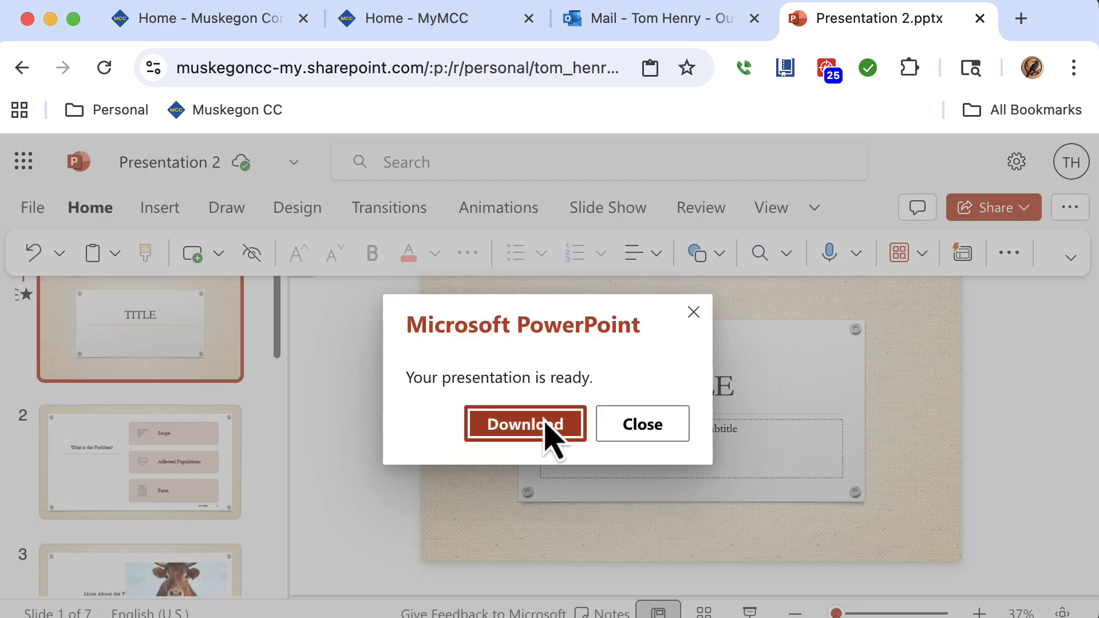